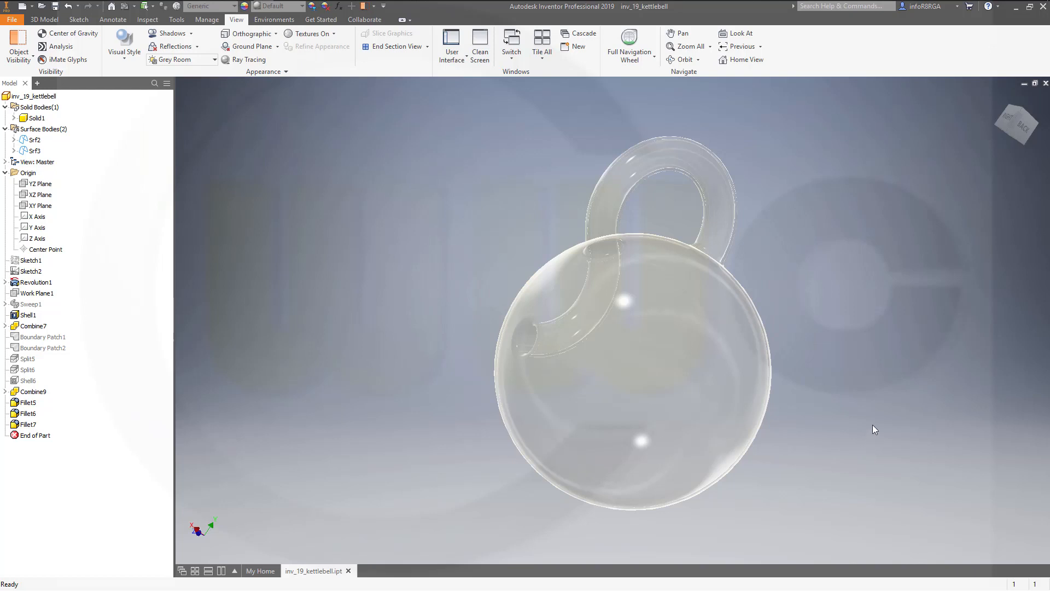
middle_click_drag(817, 384, 438, 392, "shift")
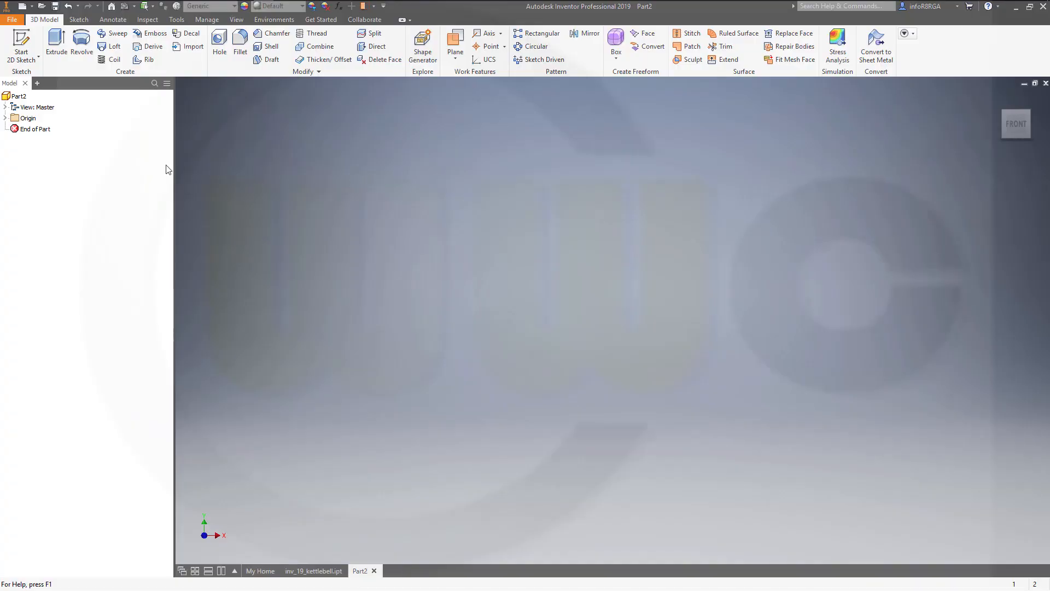
Create a new 2D sketch on the XY plane of the part
left_click(5, 118)
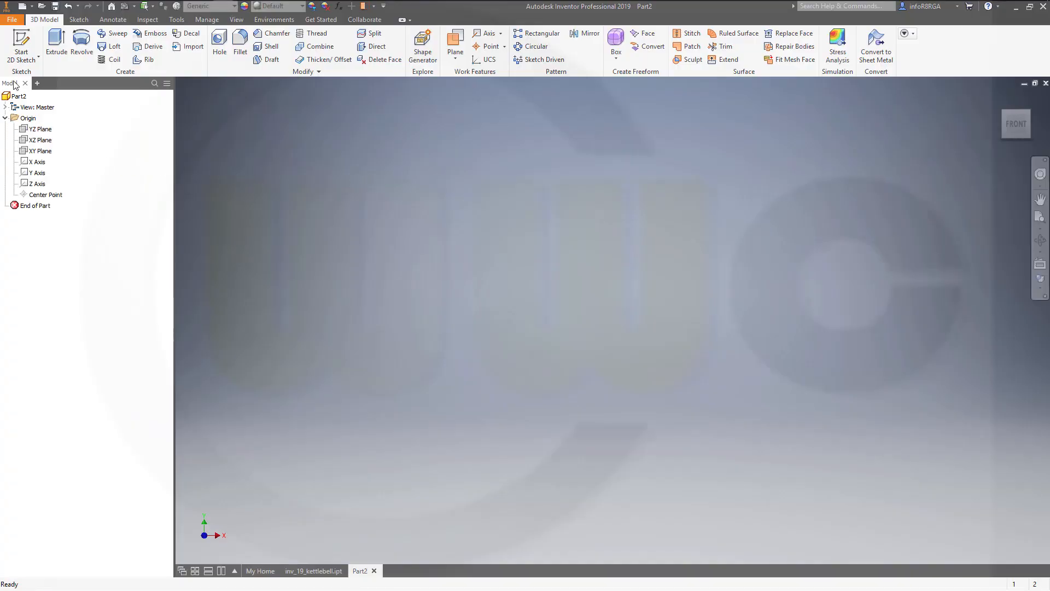
left_click(21, 43)
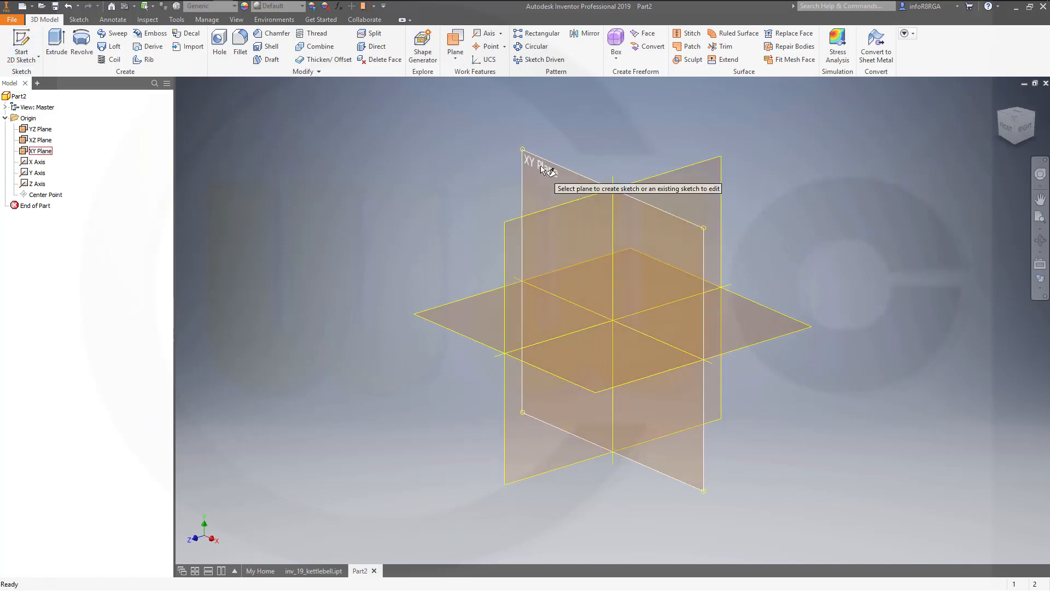
left_click(542, 167)
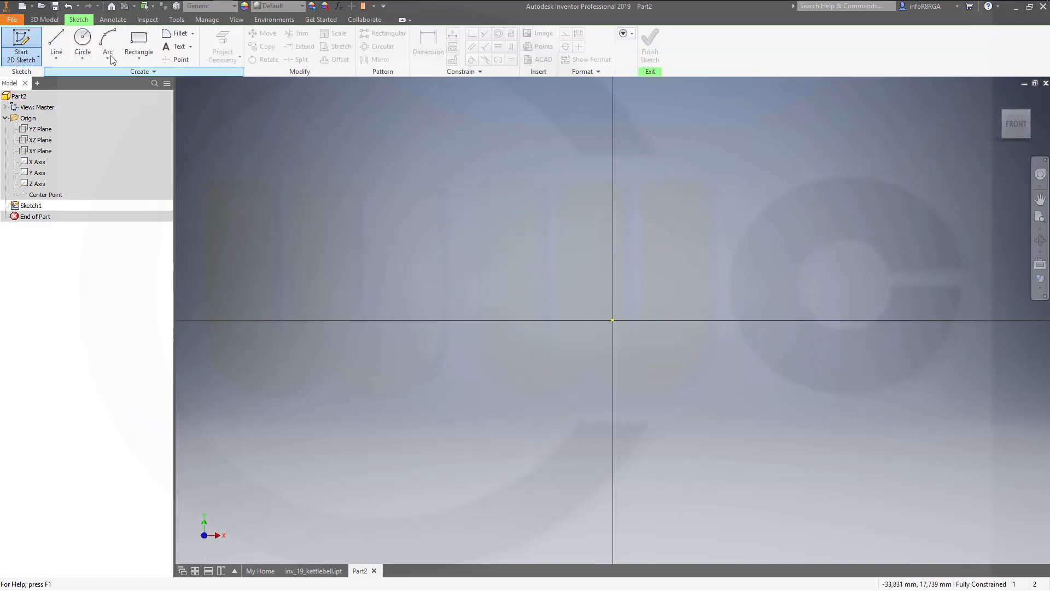
Draw a circle with a diameter of 200 mm centred on the sketch origin
left_click(83, 39)
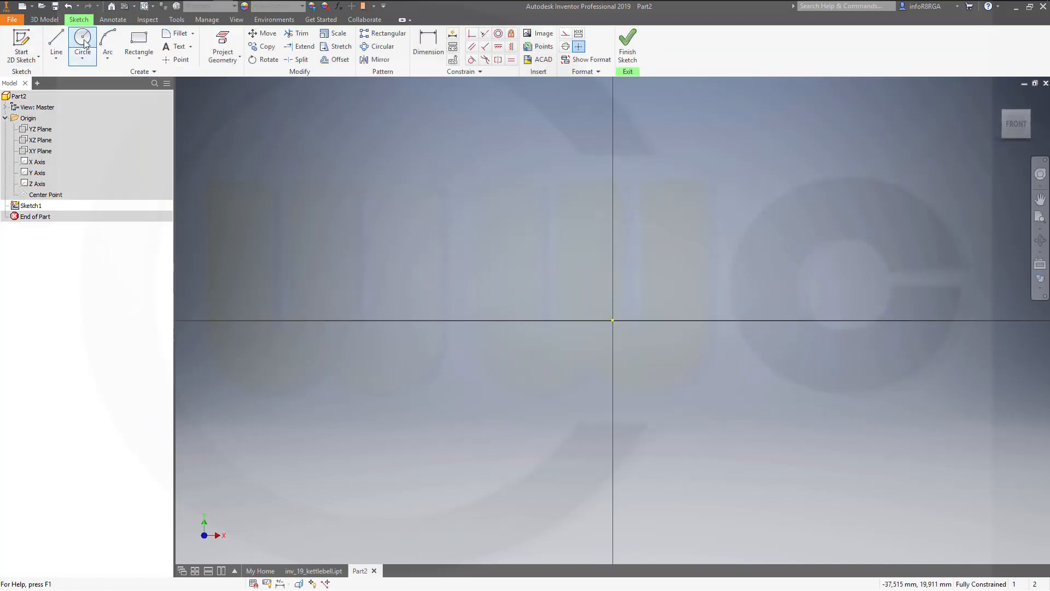
left_click(612, 318)
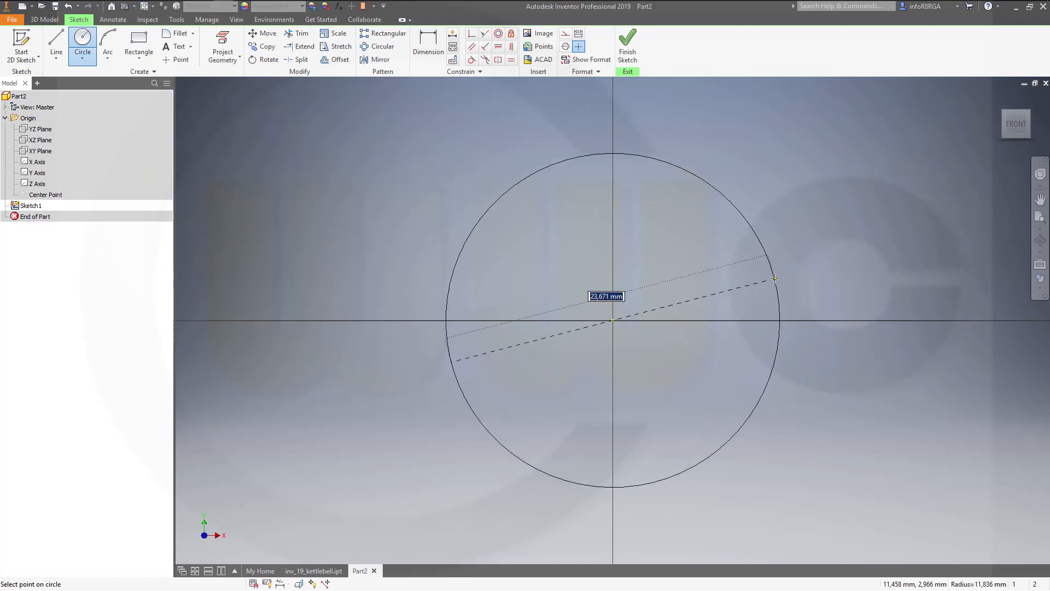
type("200")
key("Return")
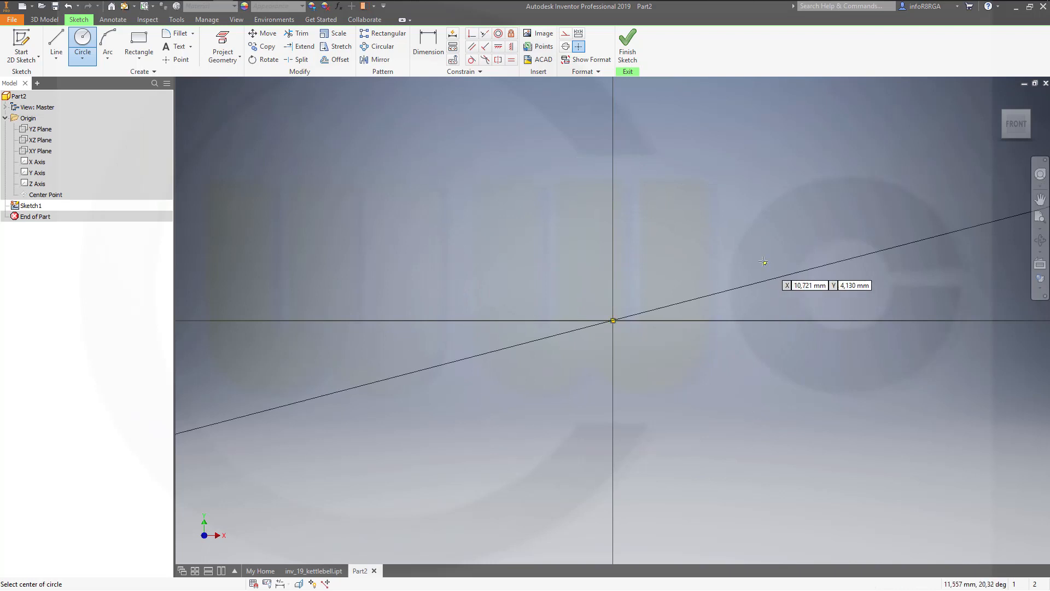
right_click(728, 195)
left_click(769, 198)
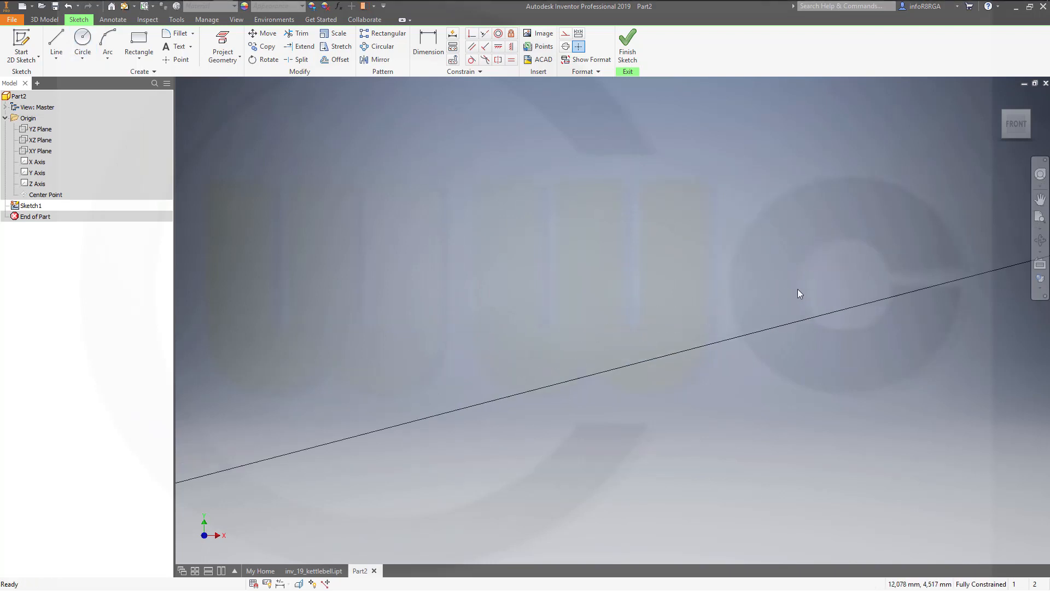
Sketch a vertical line about 16 mm left of the circle's centre, extending beyond the circle above and below
scroll(803, 302, "down", 6)
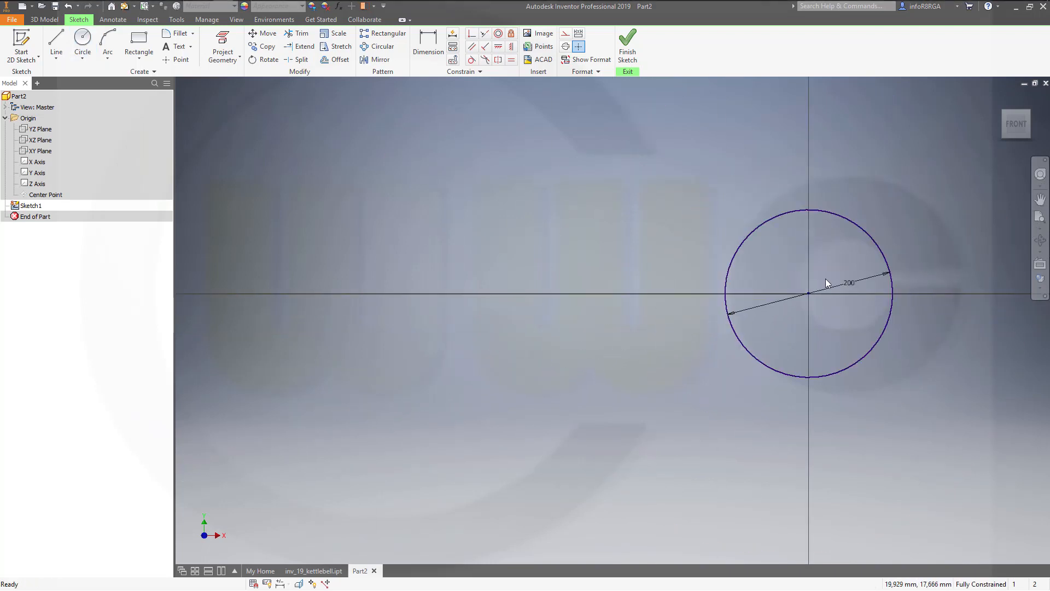
middle_click_drag(825, 280, 672, 300)
left_click(56, 43)
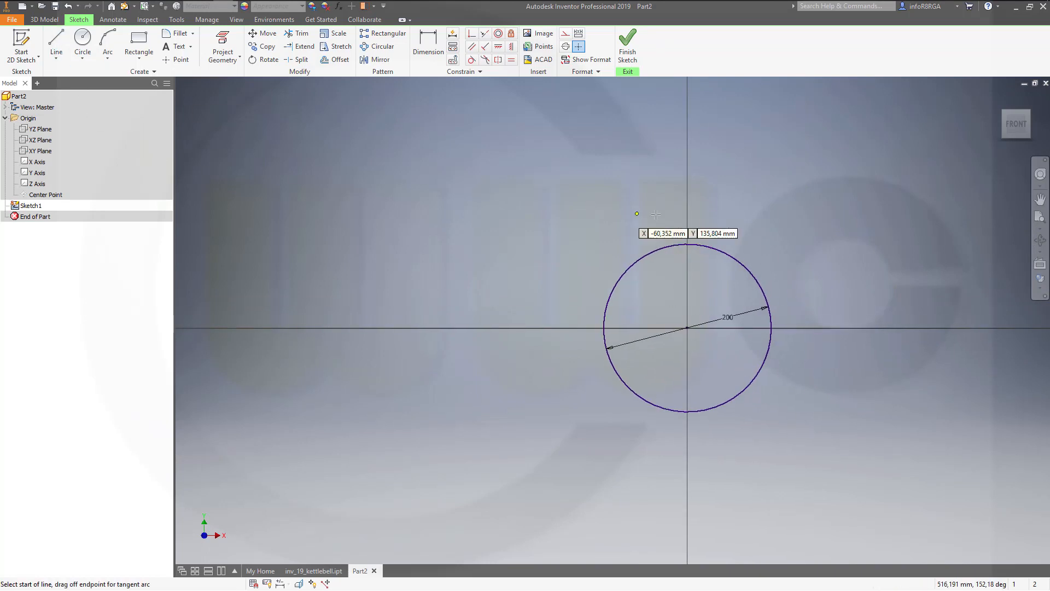
left_click(673, 201)
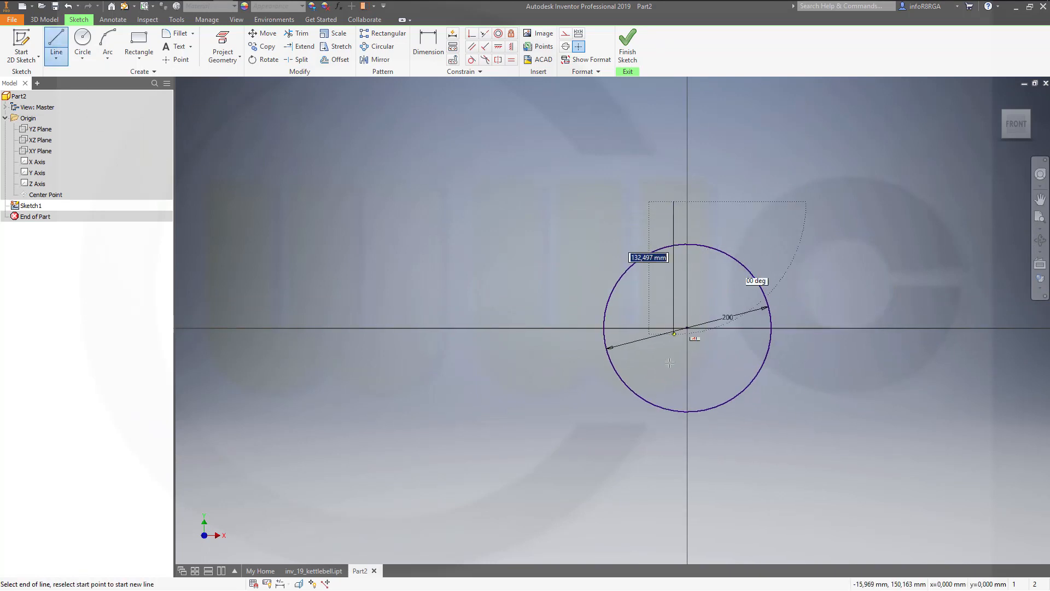
left_click(674, 462)
key("Escape")
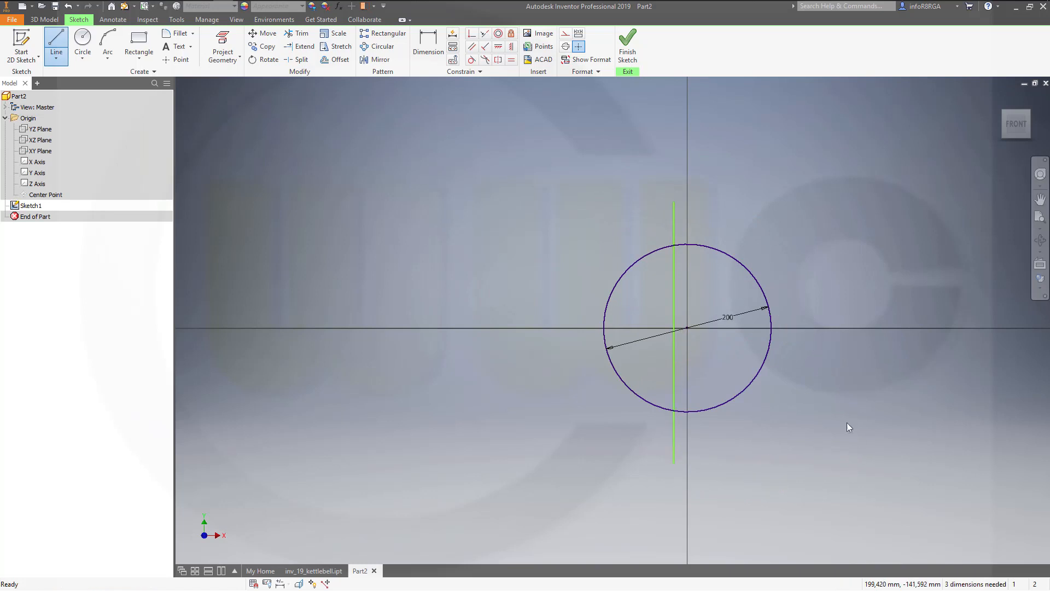
Constrain the vertical line coincident with the circle's centre point and convert it to a centerline
left_click(471, 33)
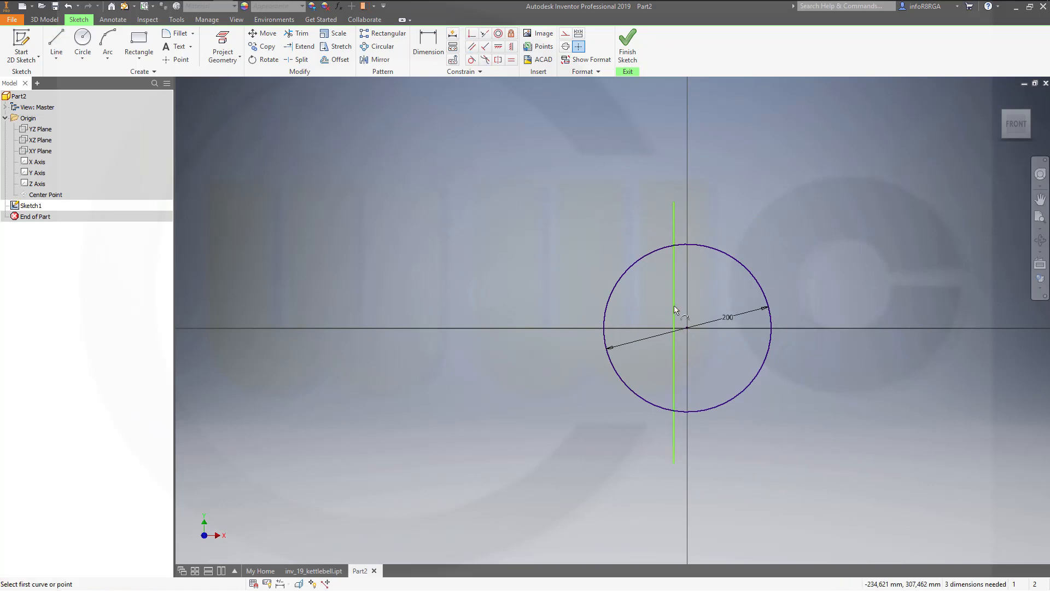
left_click(685, 327)
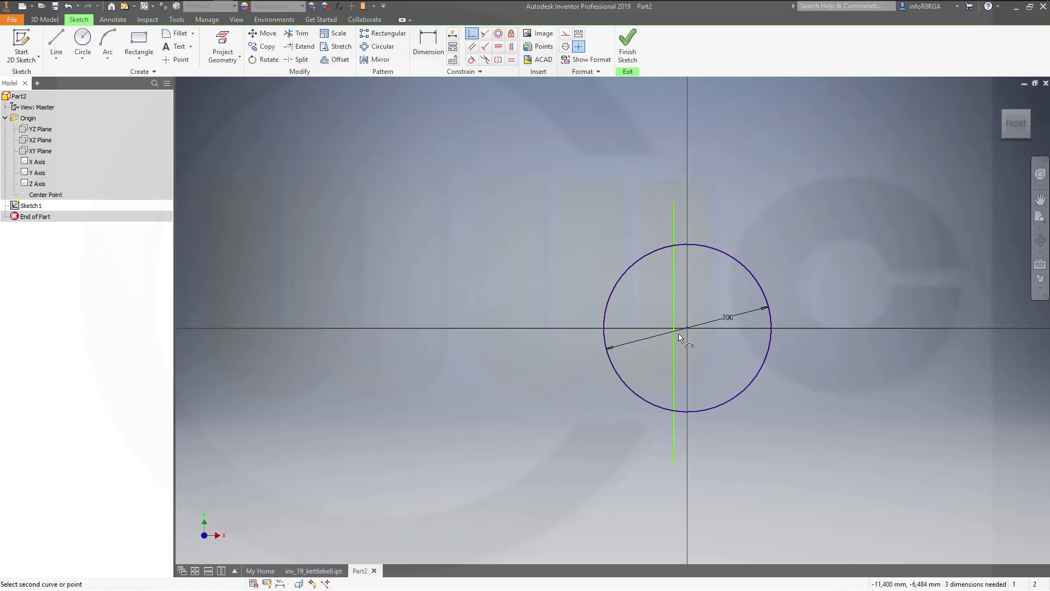
left_click(673, 336)
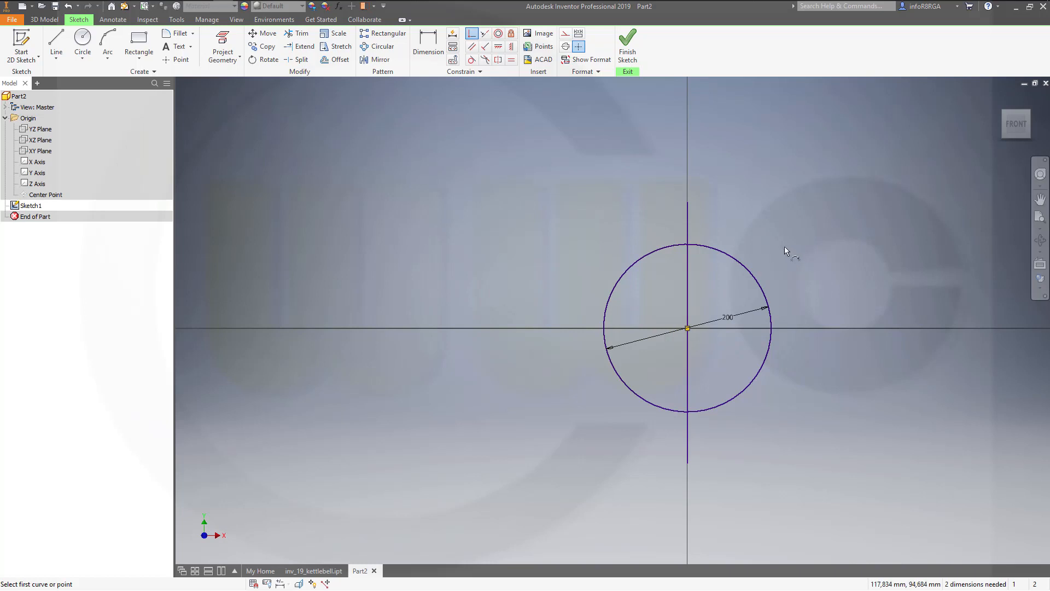
key("Escape")
left_click(691, 280)
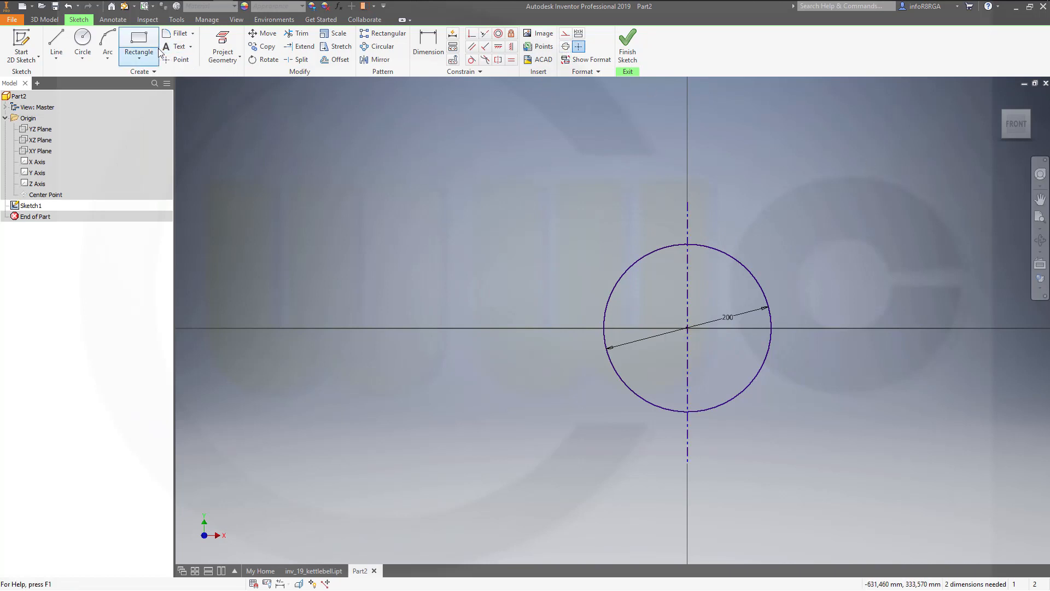
Trim both centerline ends outside the circle and the left half of the circle, leaving the right semicircle
left_click(295, 34)
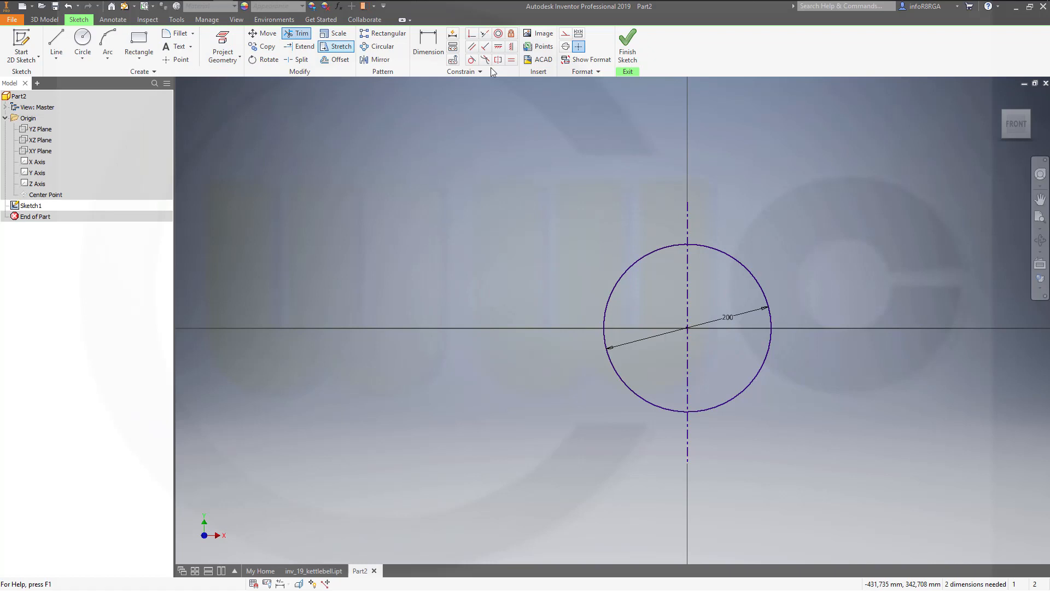
left_click(689, 220)
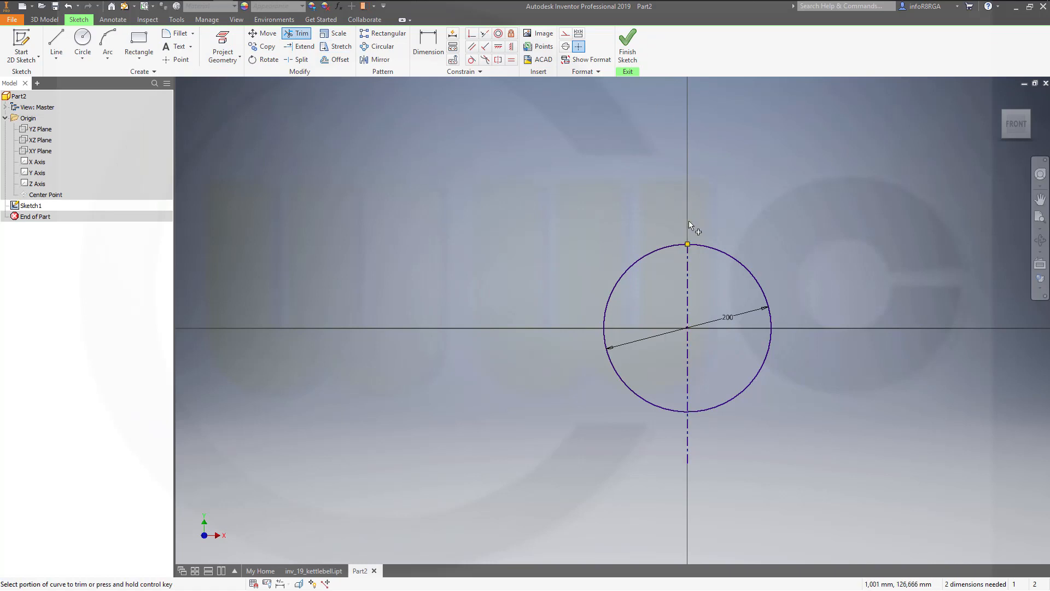
left_click(687, 450)
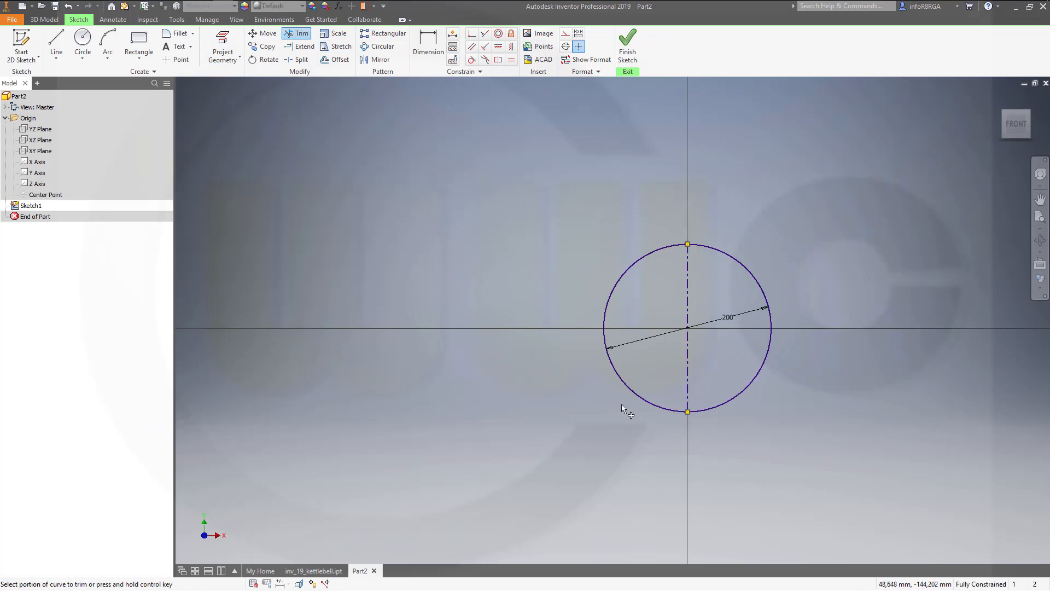
left_click(610, 361)
Finish the sketch and revolve the semicircle profile with Full extents around the centerline as a solid
left_click(627, 43)
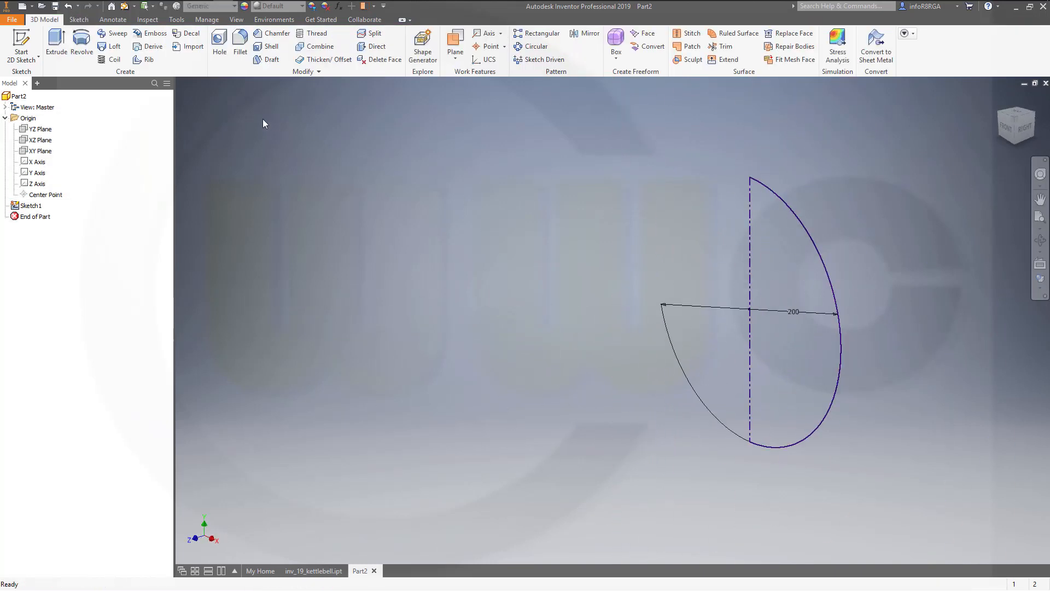
left_click(82, 43)
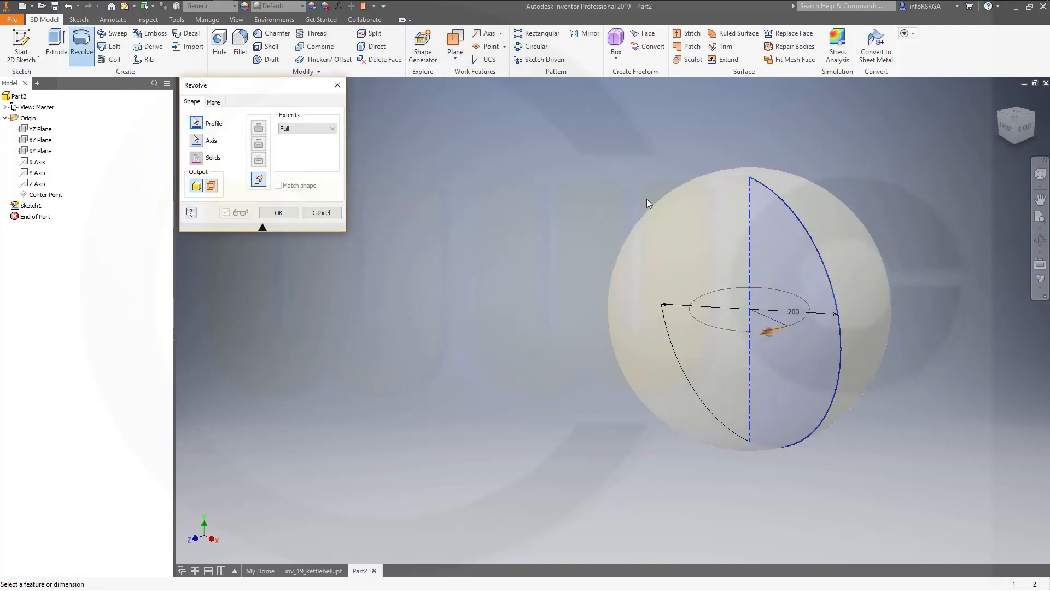
left_click(279, 213)
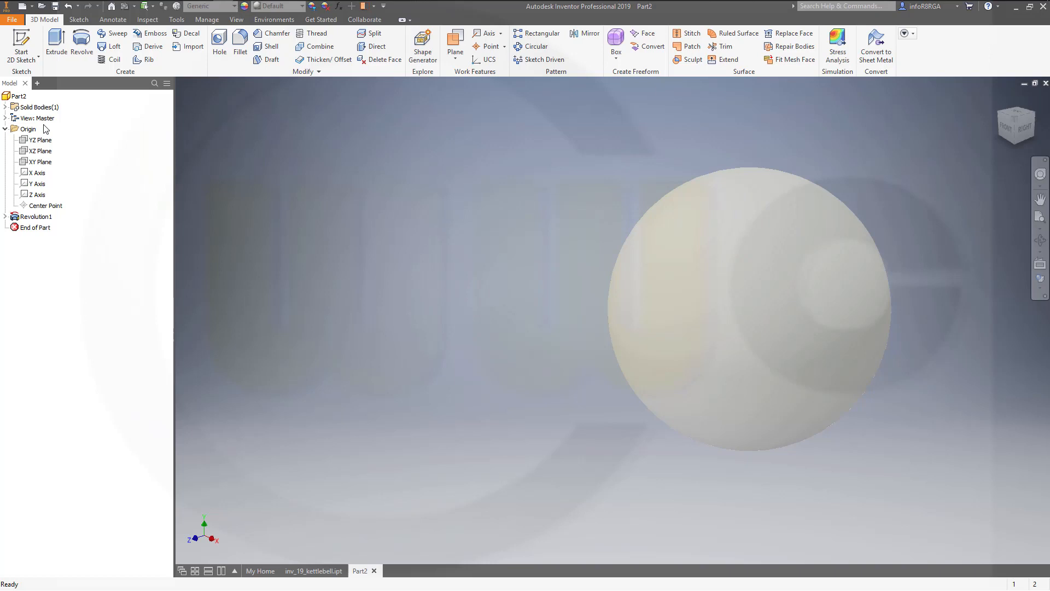
Hide the sphere's solid body, Solid1
left_click(5, 106)
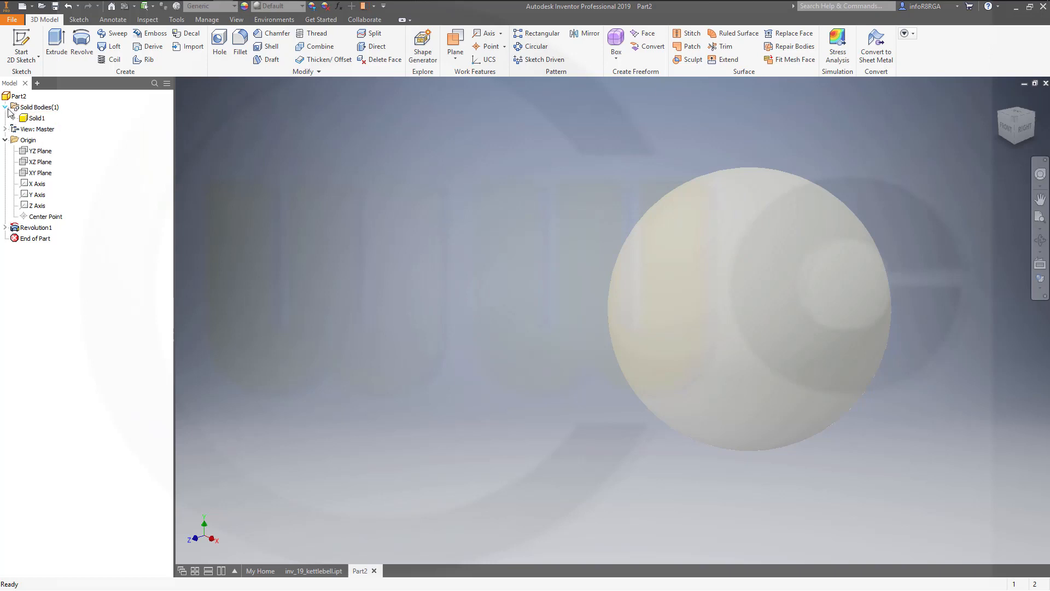
right_click(48, 119)
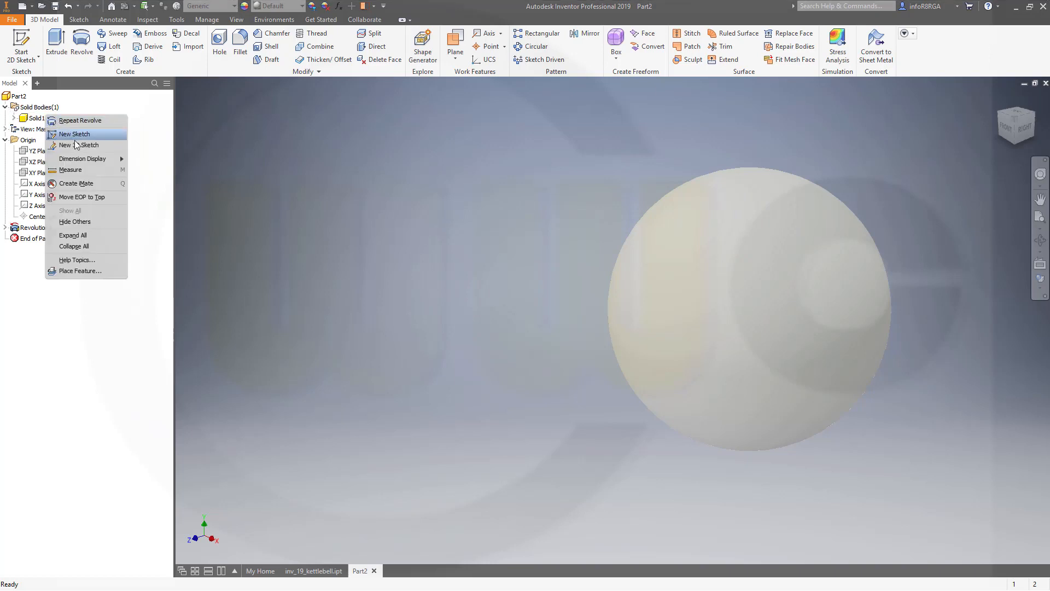
left_click(38, 119)
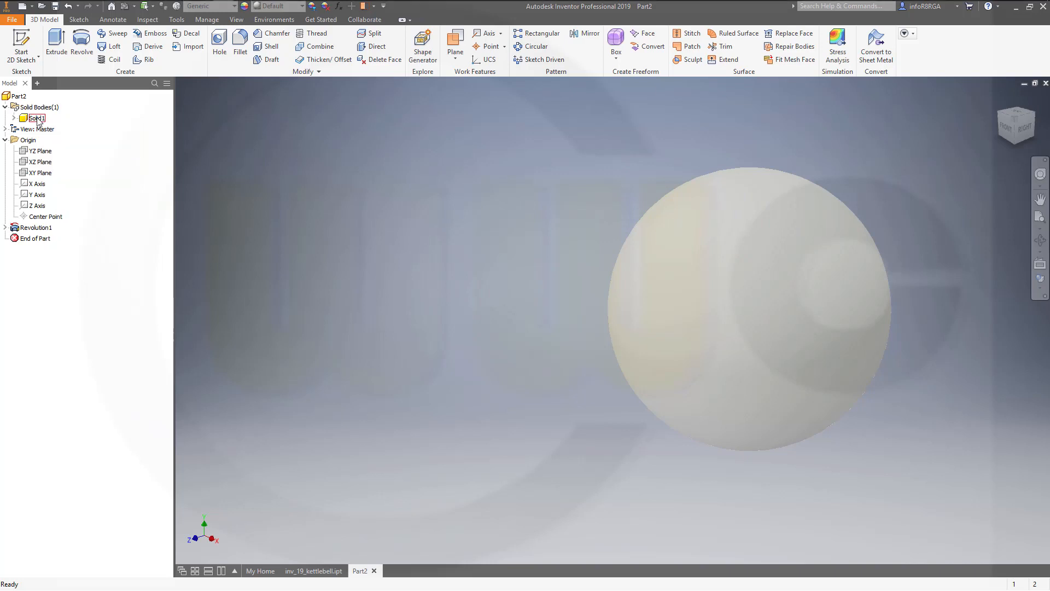
right_click(38, 119)
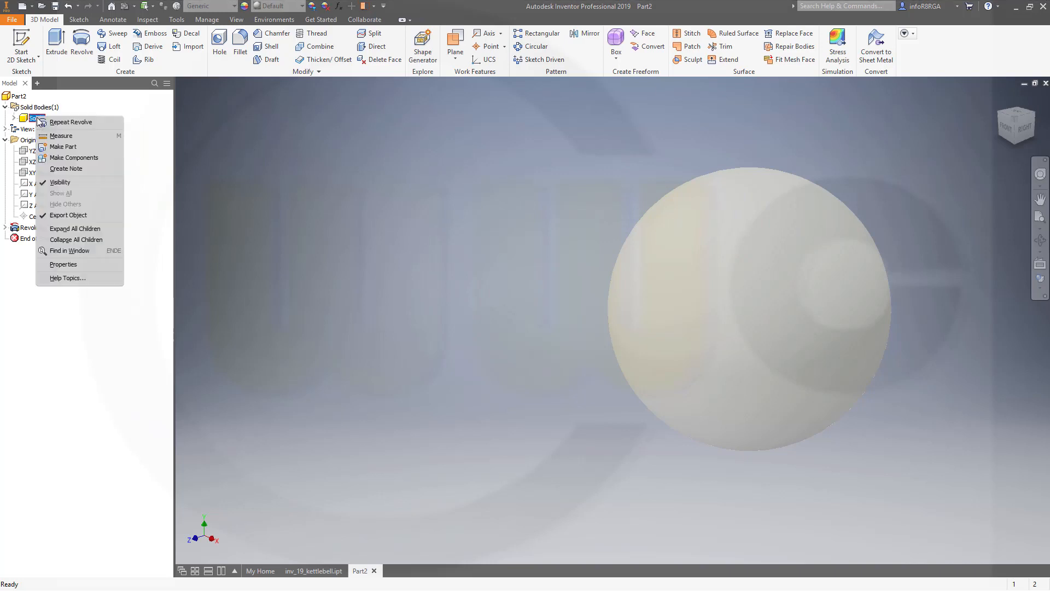
left_click(63, 182)
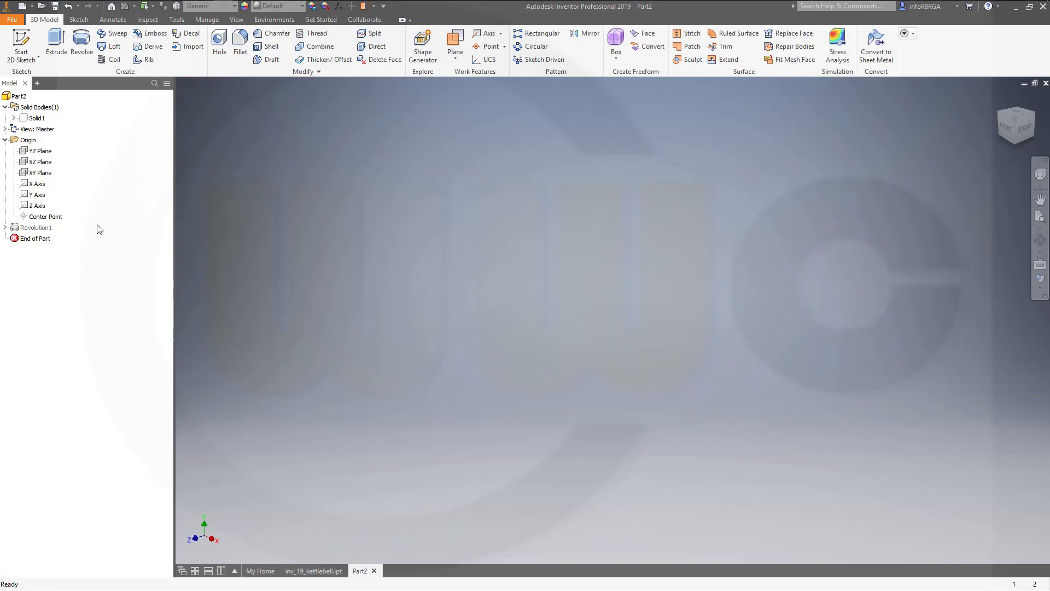
Copy Sketch1 from the revolve feature and paste it onto the XY plane
left_click(5, 227)
right_click(37, 239)
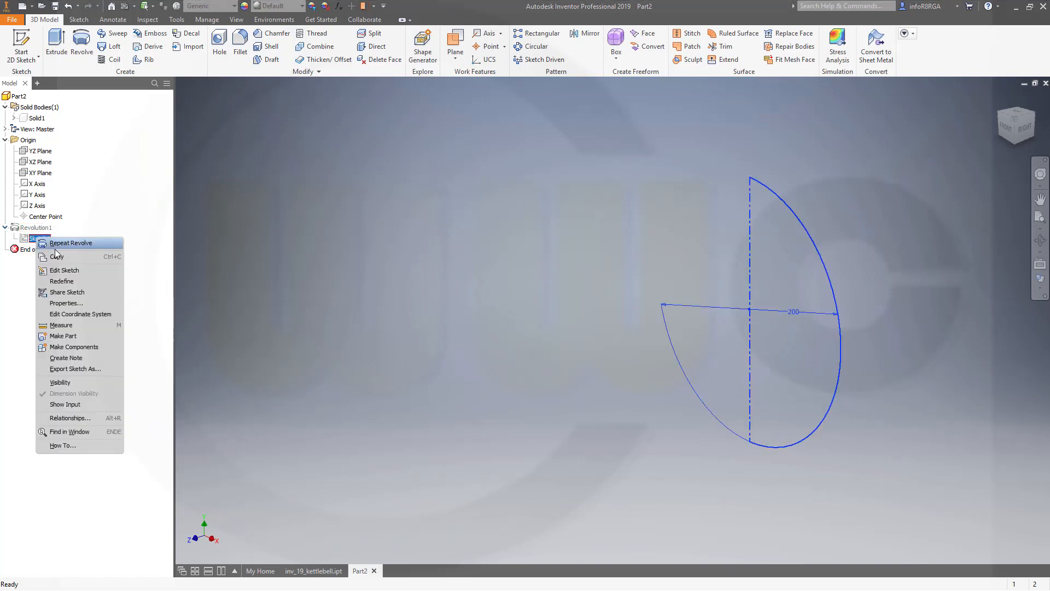
left_click(57, 256)
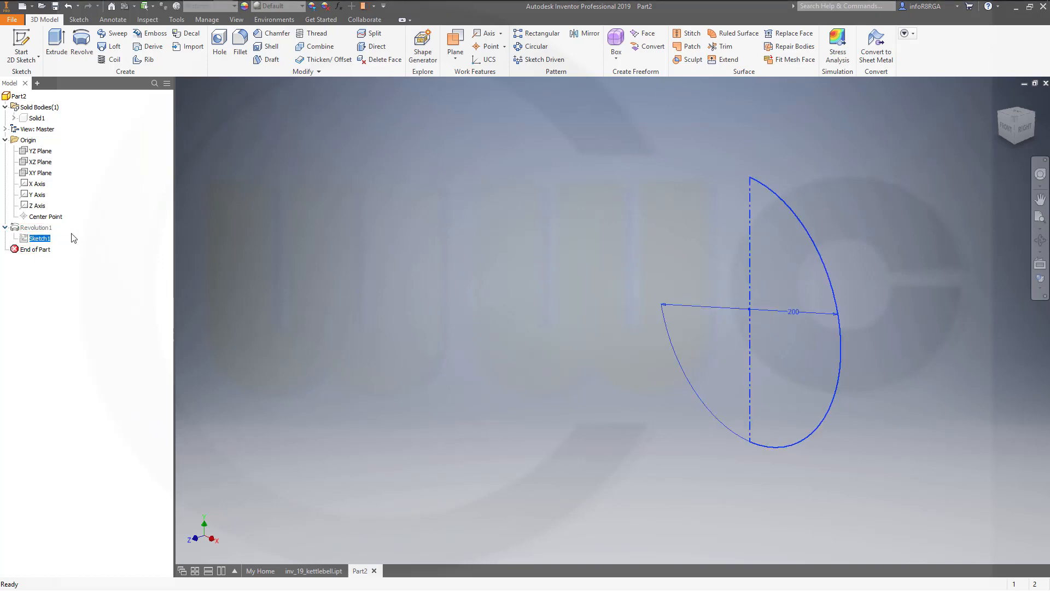
right_click(49, 174)
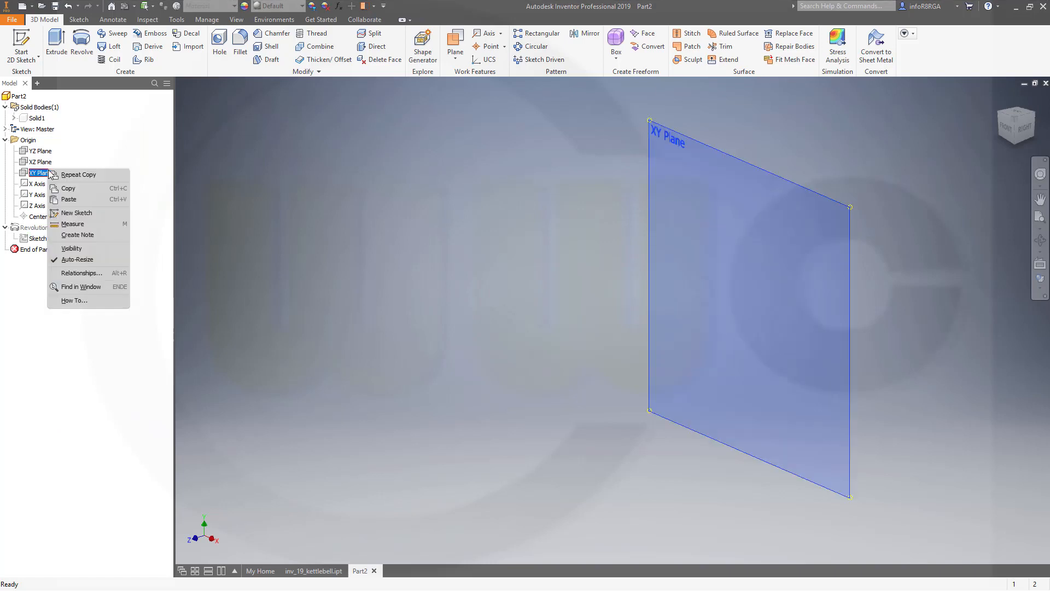
left_click(70, 199)
left_click(299, 202)
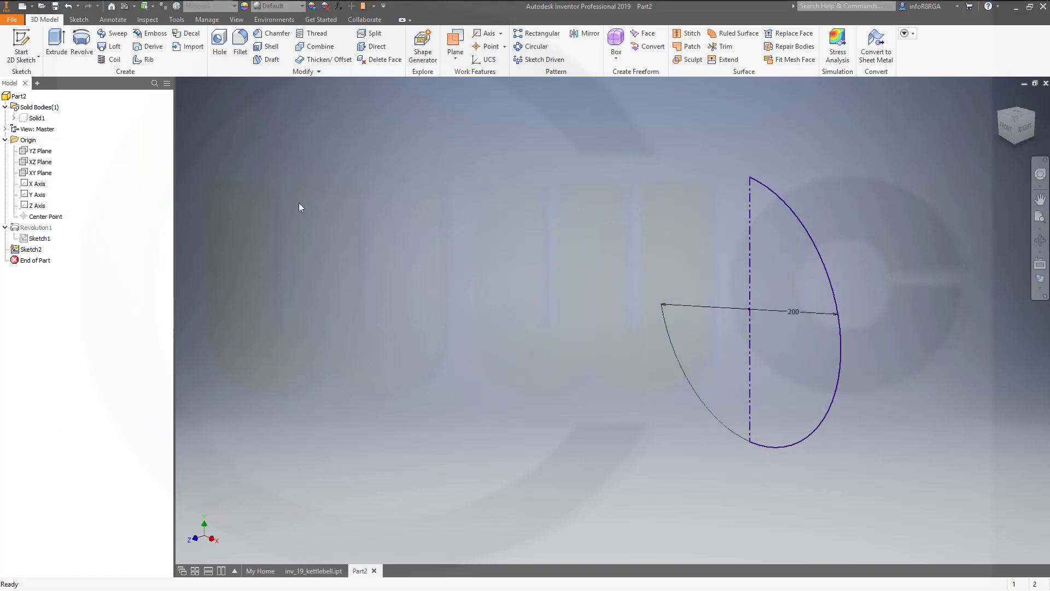
Edit the pasted Sketch2 and convert its right semicircular arc to construction geometry
double_click(32, 250)
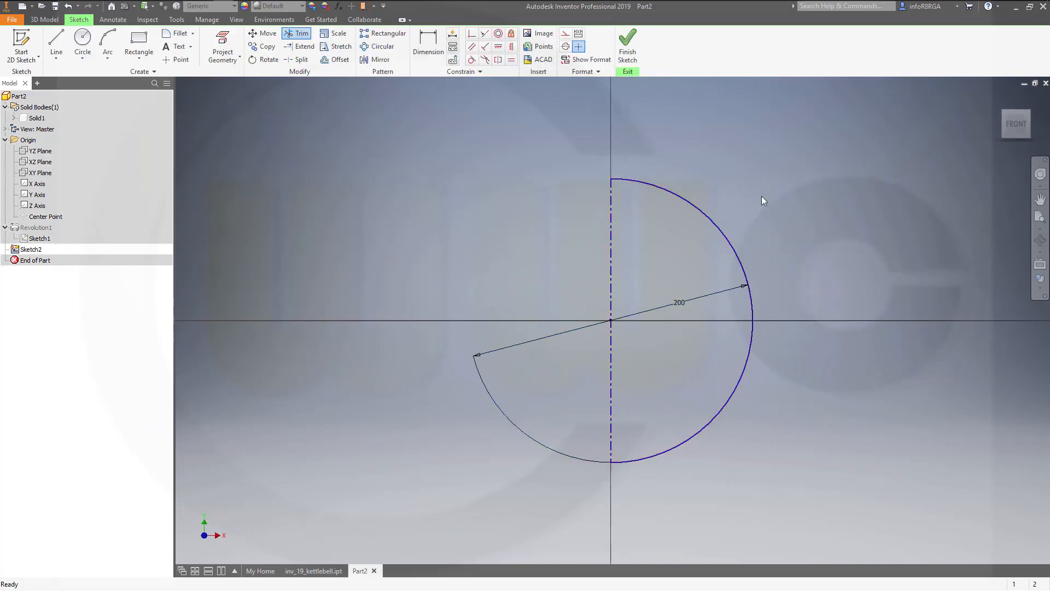
left_click(717, 224)
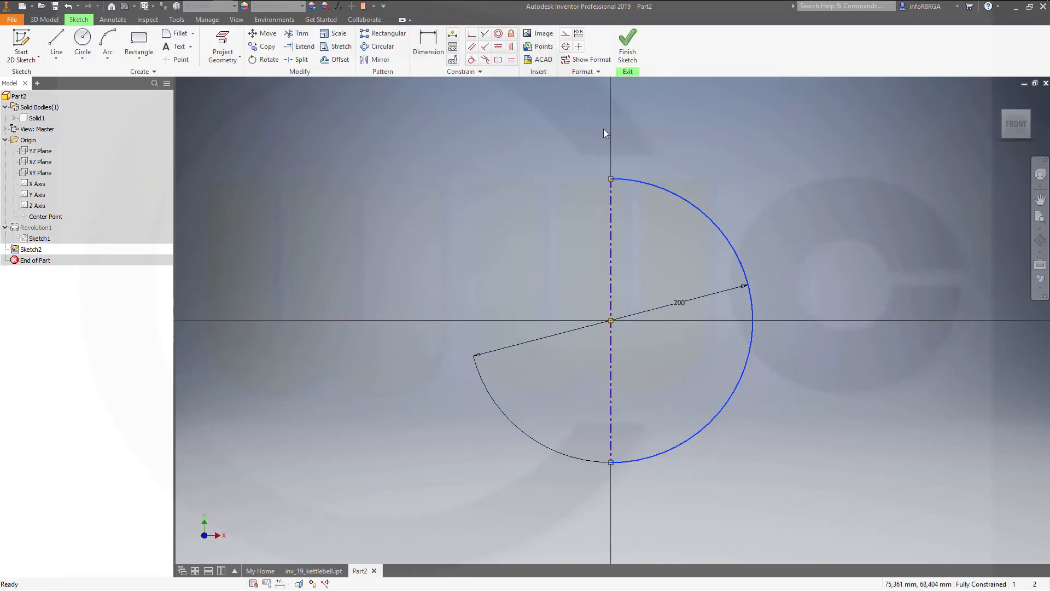
left_click(565, 47)
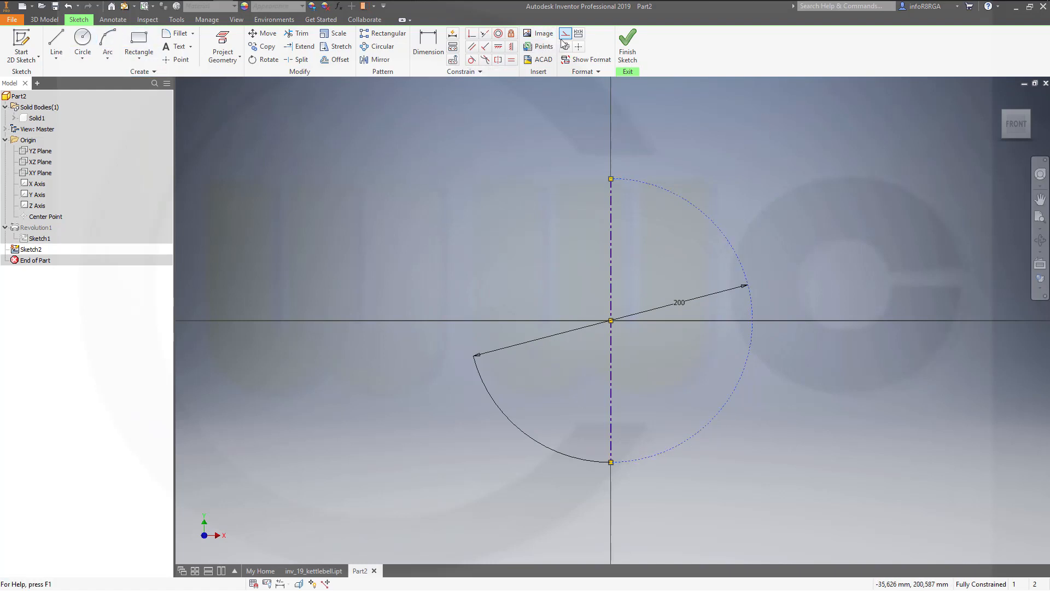
left_click(526, 113)
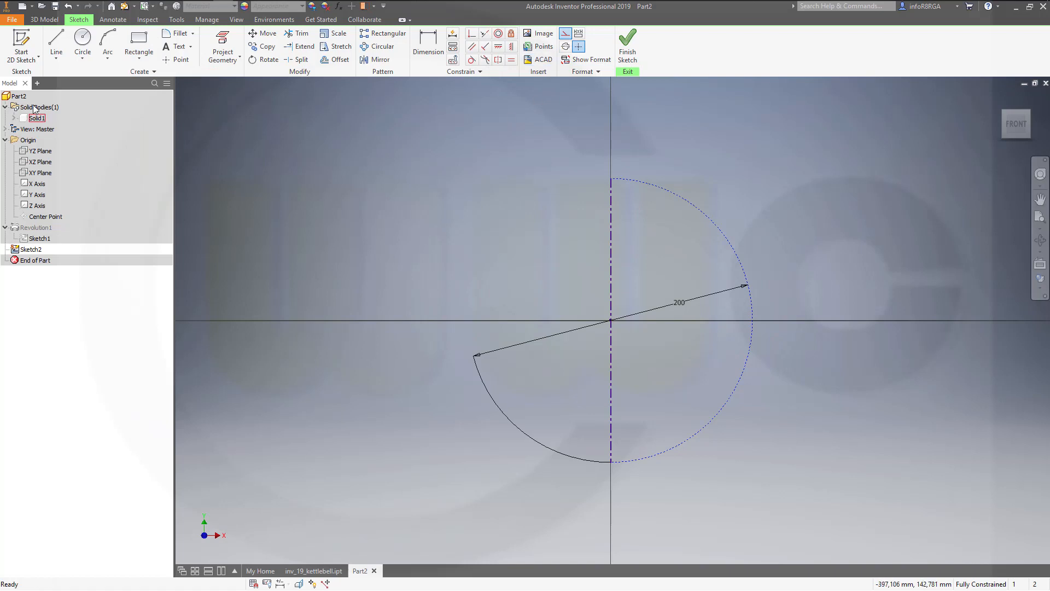
Sketch two separate circles of 100 mm diameter, one above the other, to the right of the construction arc
left_click(83, 39)
left_click(799, 174)
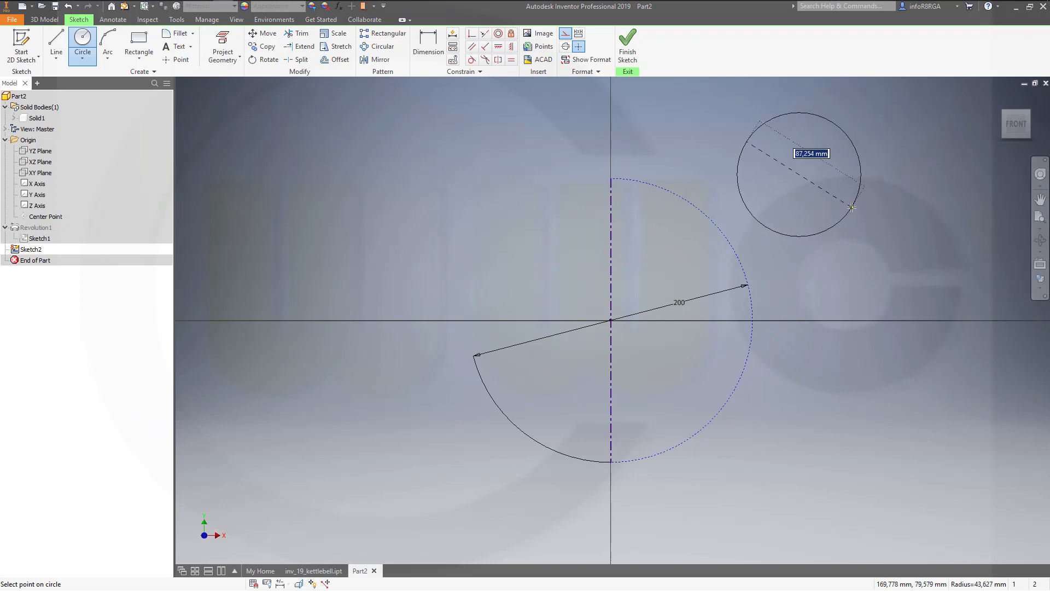
type("100")
key("Return")
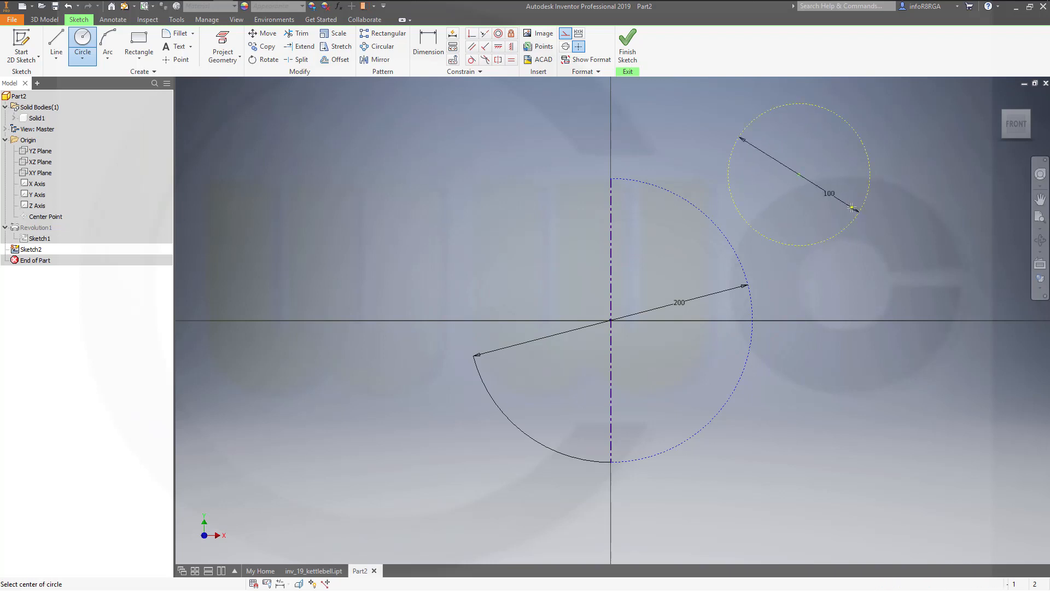
left_click(875, 304)
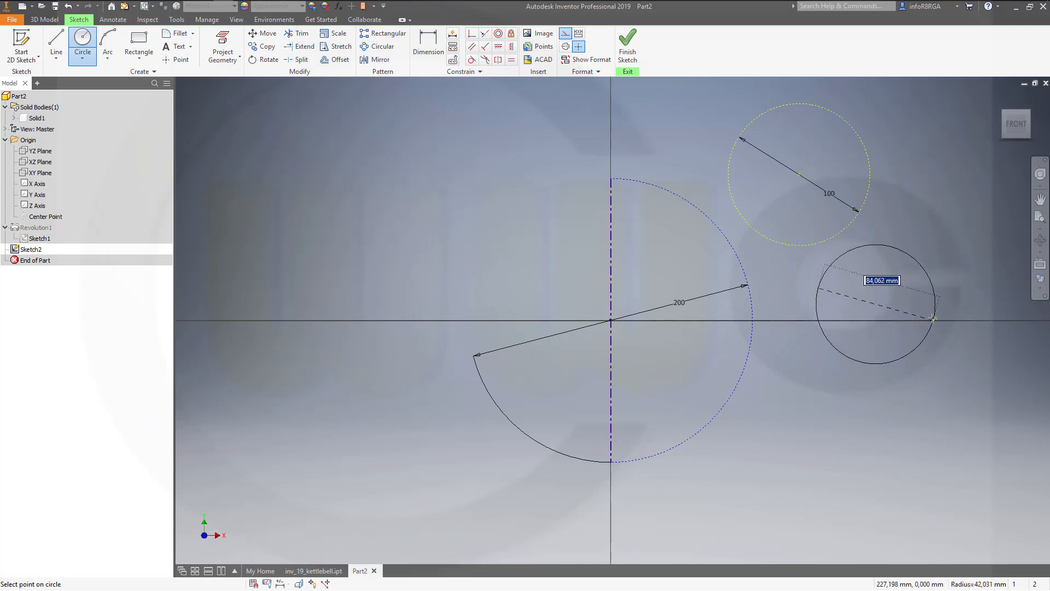
type("1")
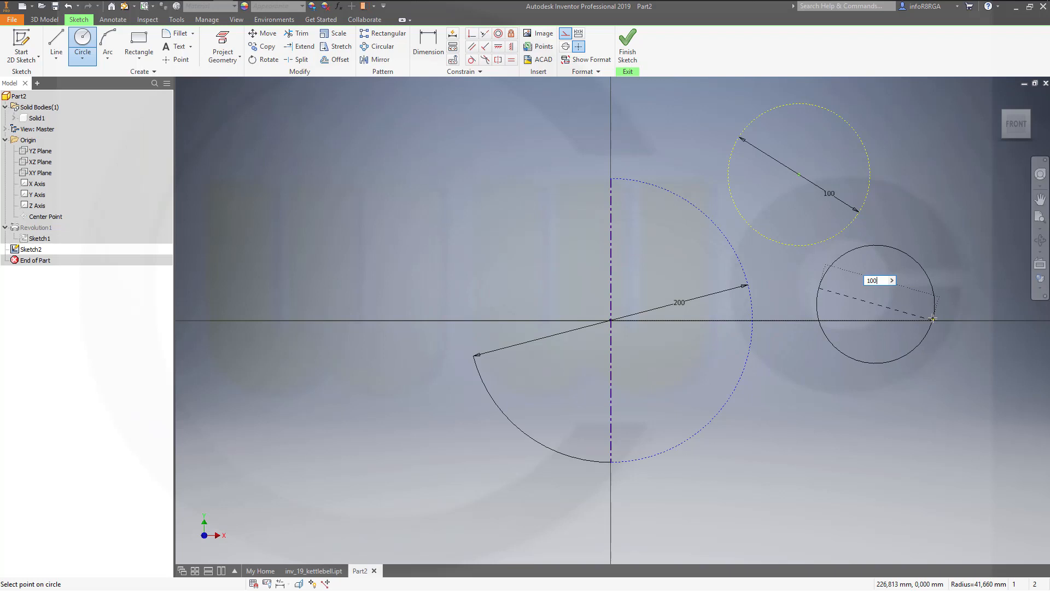
type("00")
key("Return")
key("Escape")
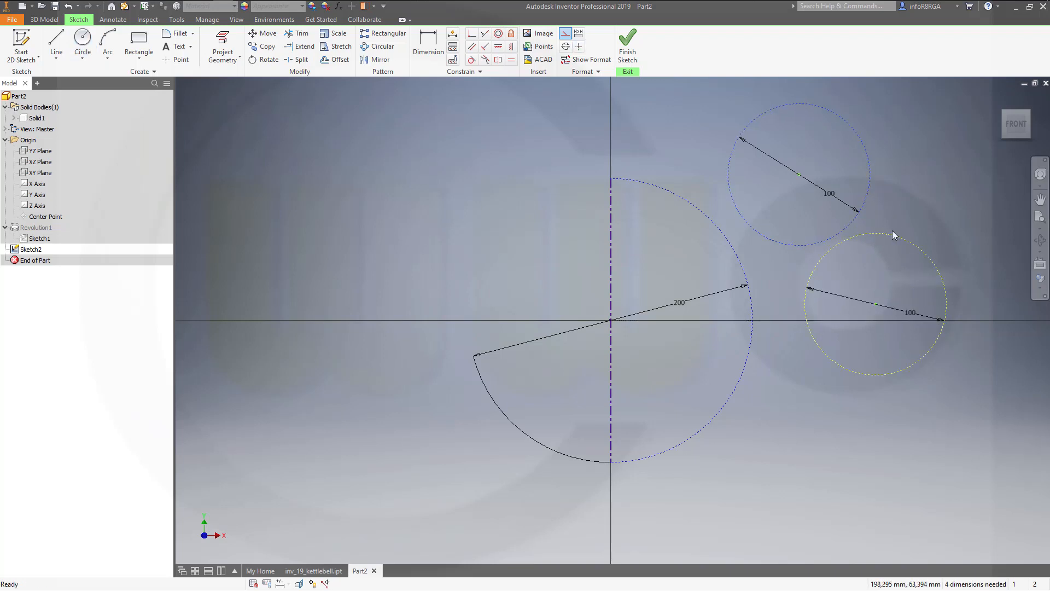
Convert both 100 mm circles to normal geometry and constrain them tangent to each other
left_click(565, 33)
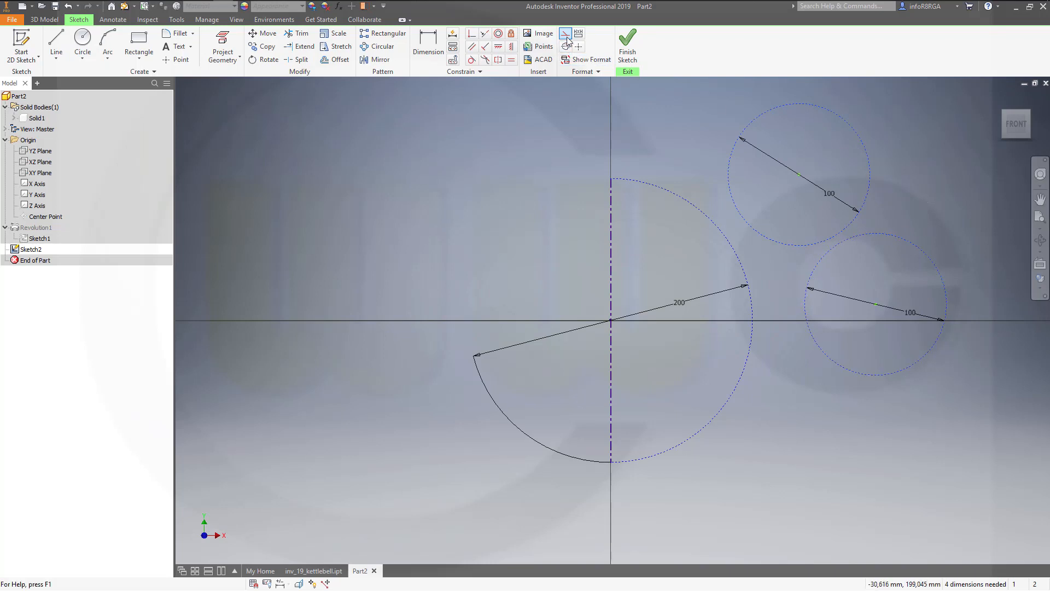
left_click(946, 222)
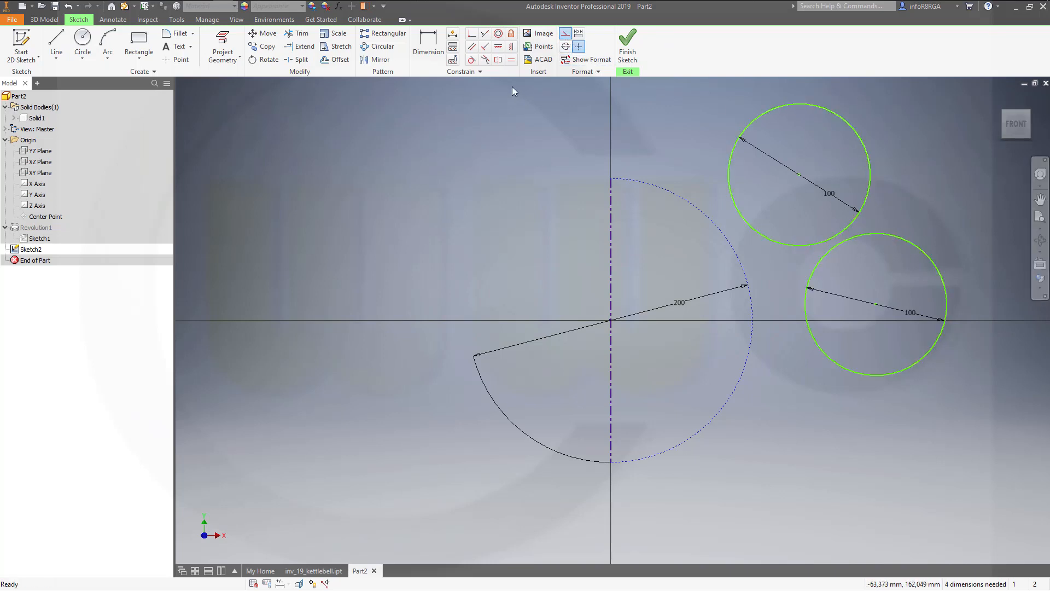
left_click(473, 64)
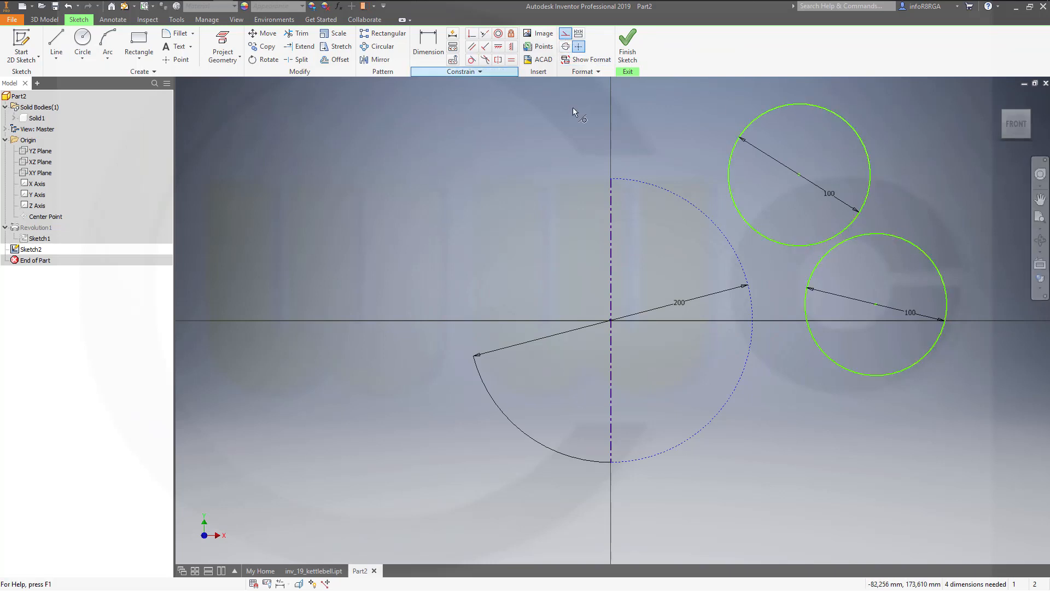
left_click(812, 246)
left_click(824, 256)
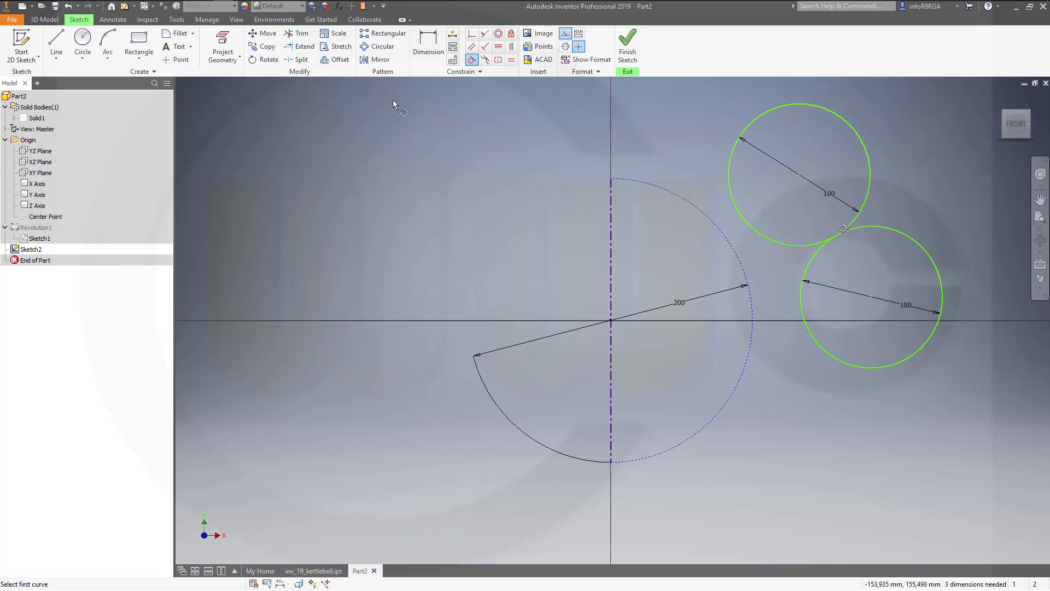
key("Escape")
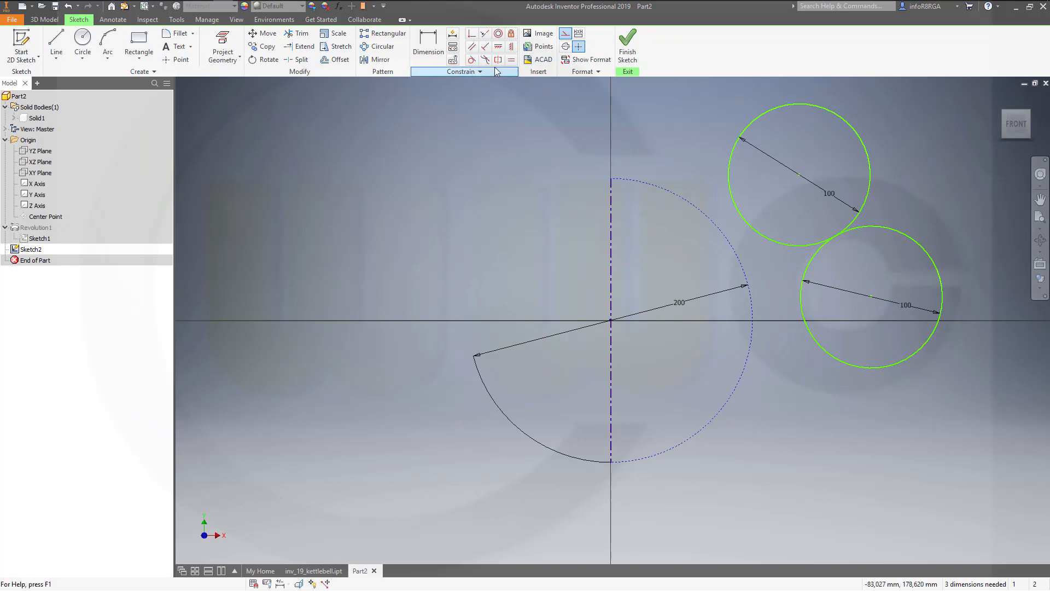
Draw construction radius lines from the upper circle's center to its lower-left edge and the lower circle's center to its upper-right edge
left_click(57, 44)
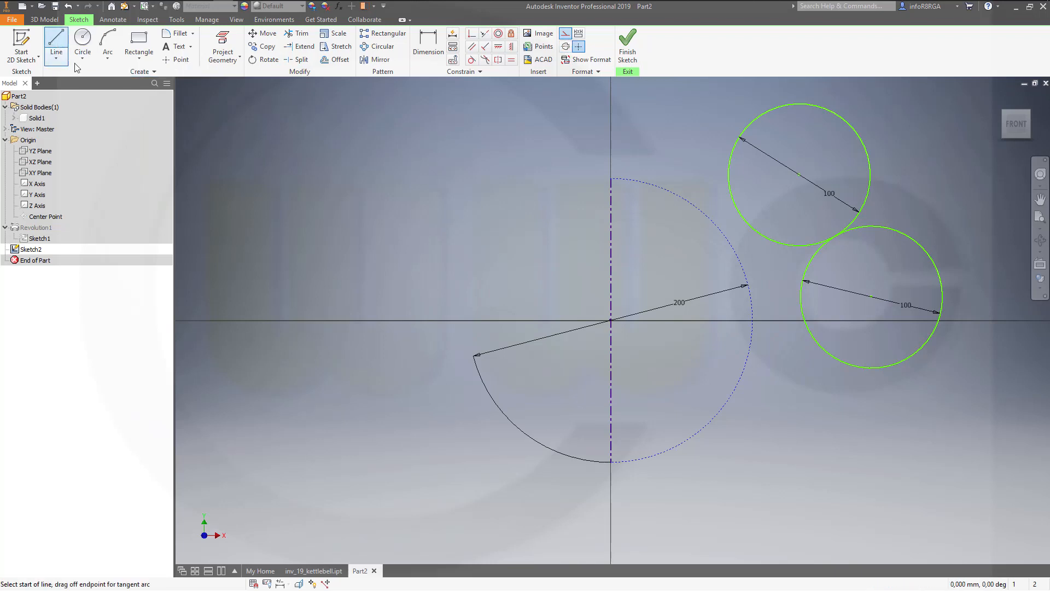
left_click(799, 174)
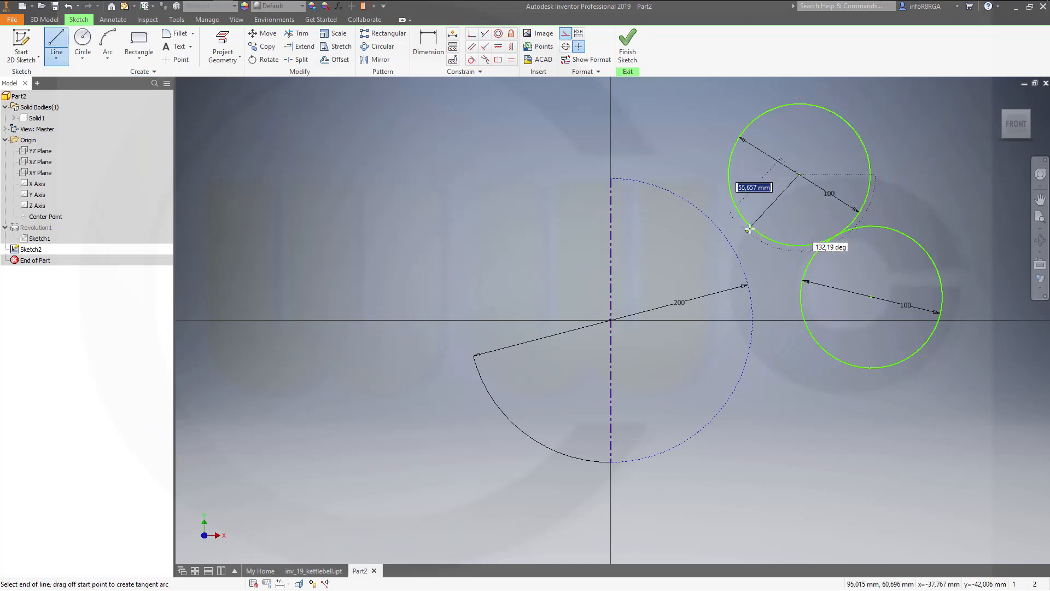
double_click(750, 225)
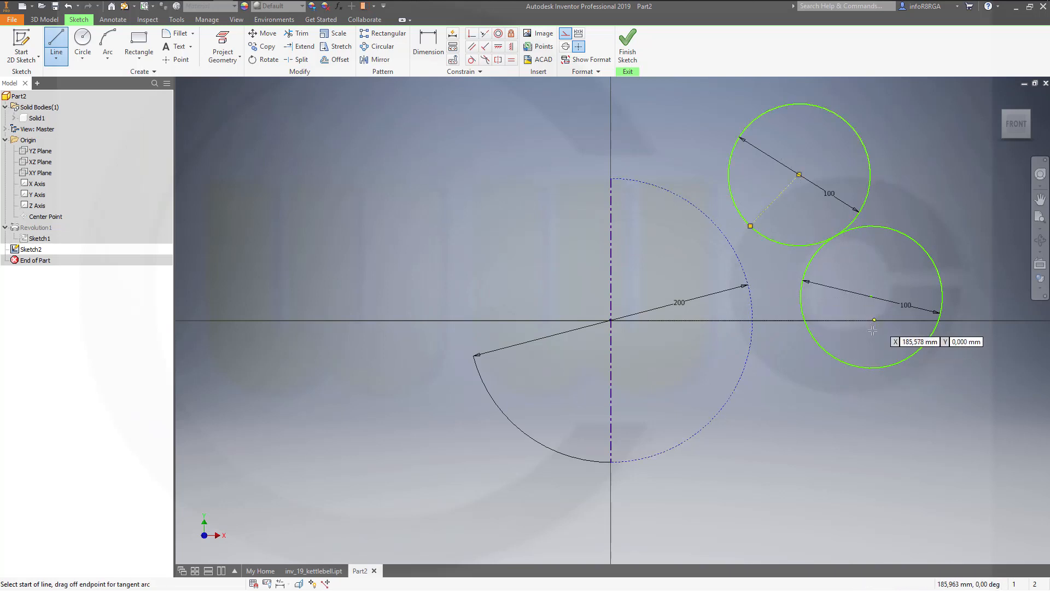
left_click(871, 296)
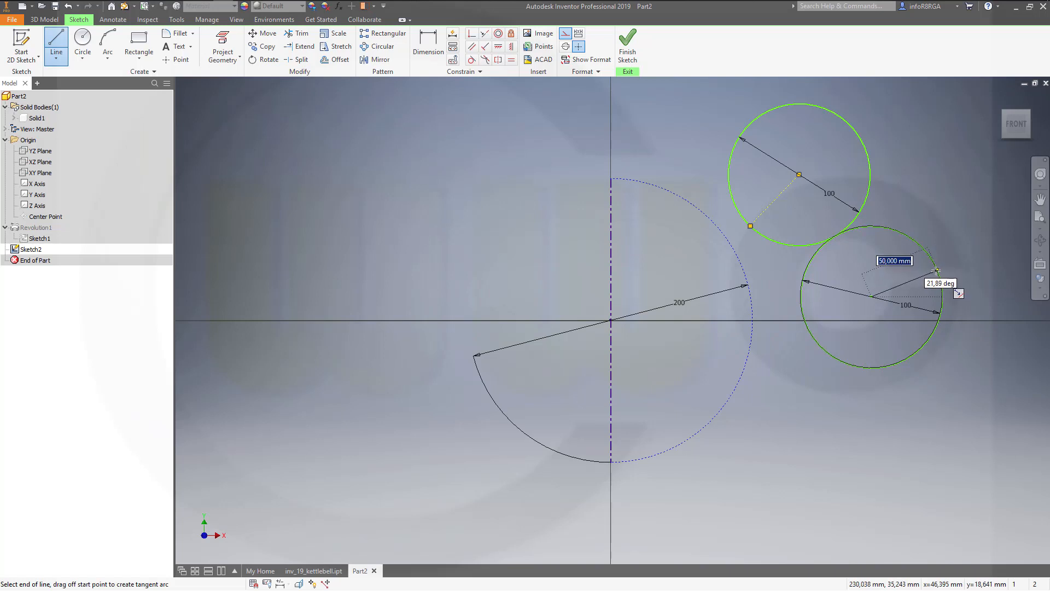
double_click(937, 271)
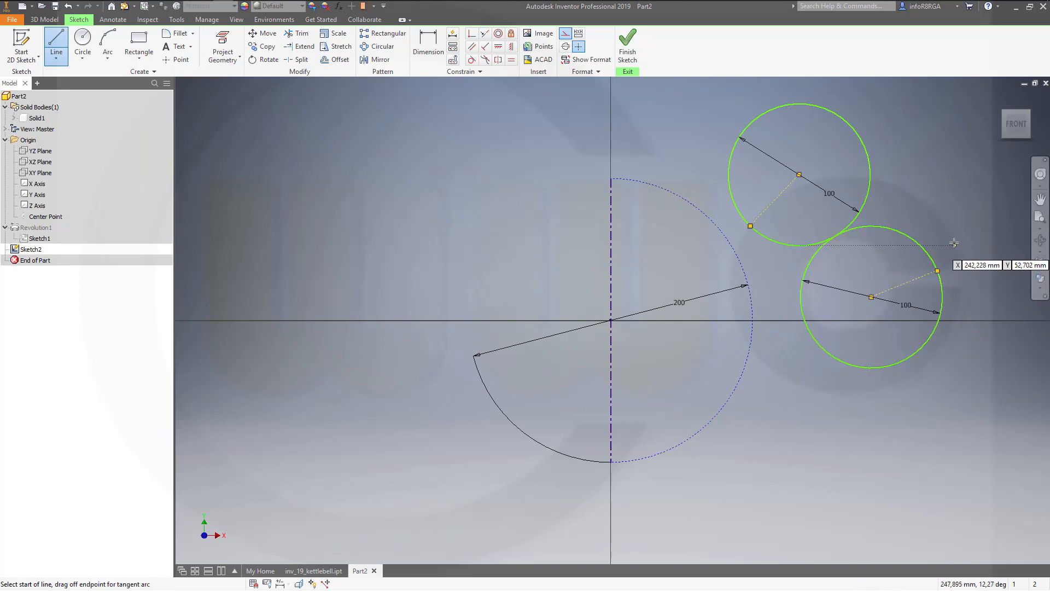
key("Escape")
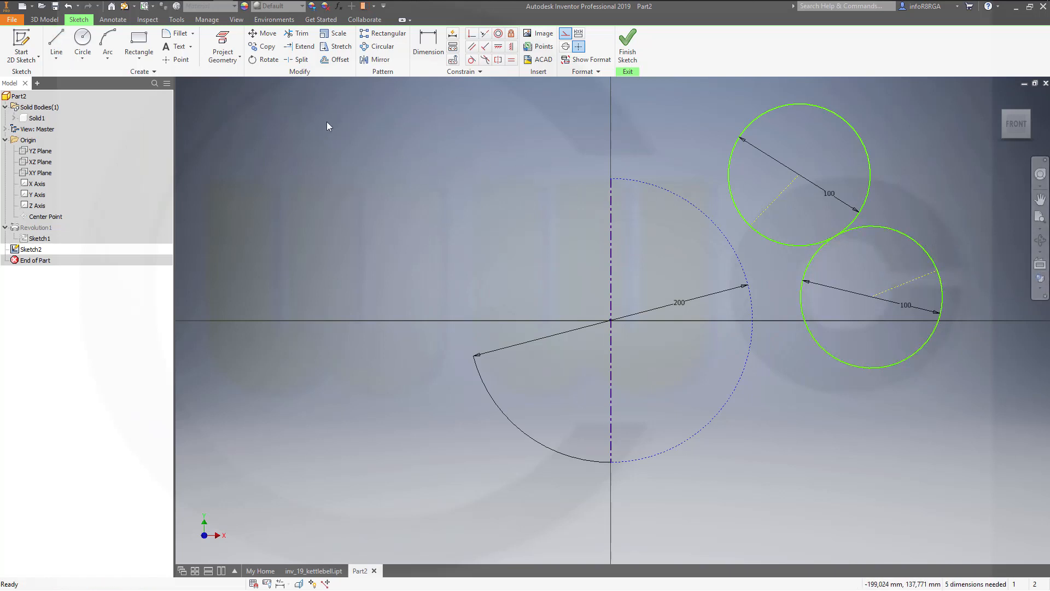
Trim the circle portions between the radius lines and the tangent point so the two arcs form an S-shaped curve
left_click(297, 33)
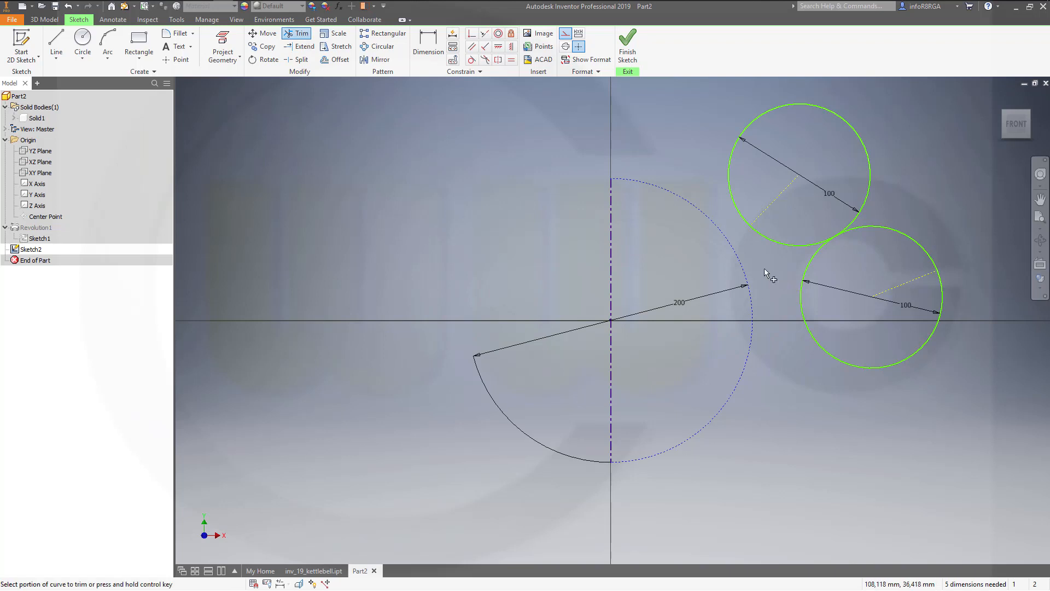
mouse_move(800, 228)
left_mouse_down()
mouse_move(806, 244)
mouse_move(921, 209)
mouse_move(909, 246)
left_mouse_up()
key("Escape")
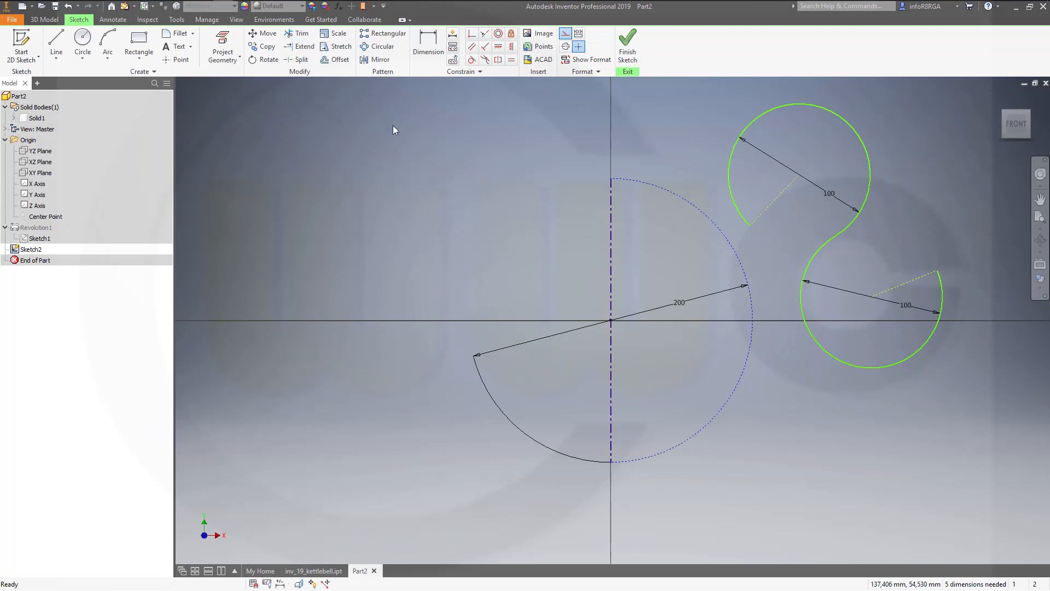
Constrain the point where the two 100 mm arcs meet coincident with the 200 mm construction arc
left_click(428, 44)
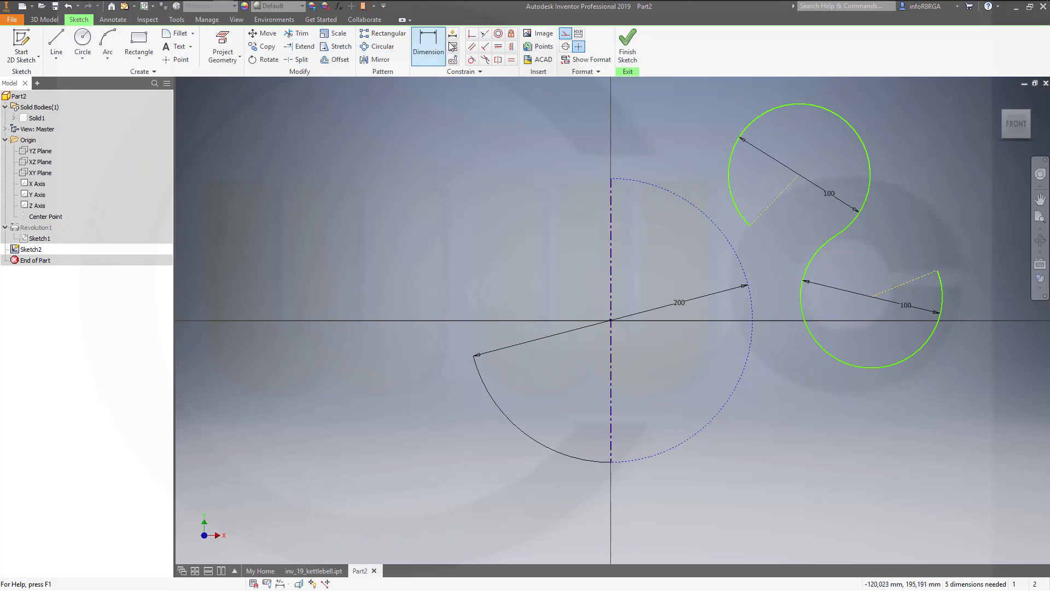
left_click(835, 235)
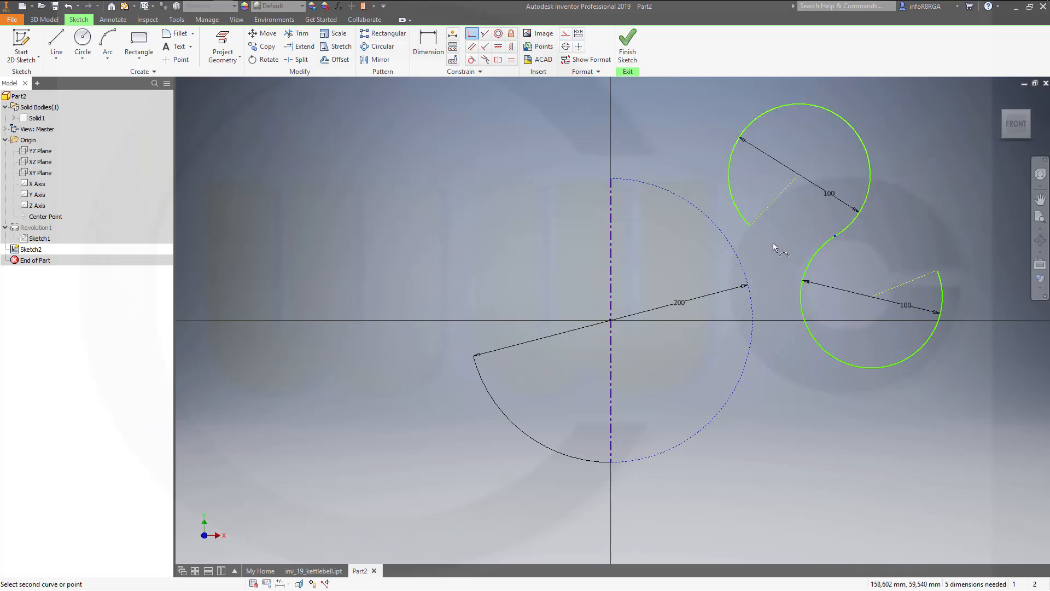
left_click(736, 258)
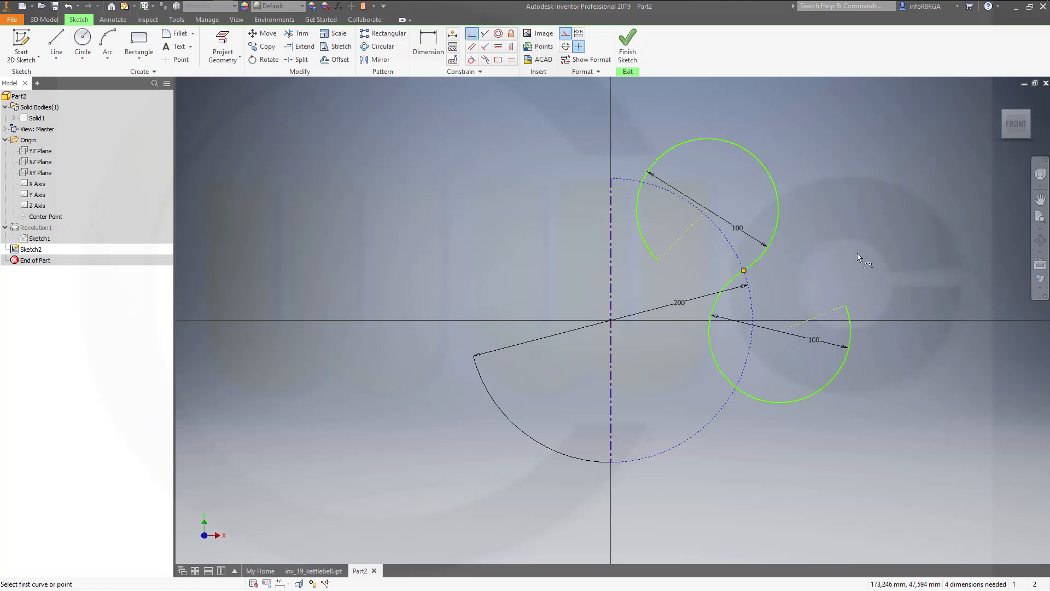
key("Escape")
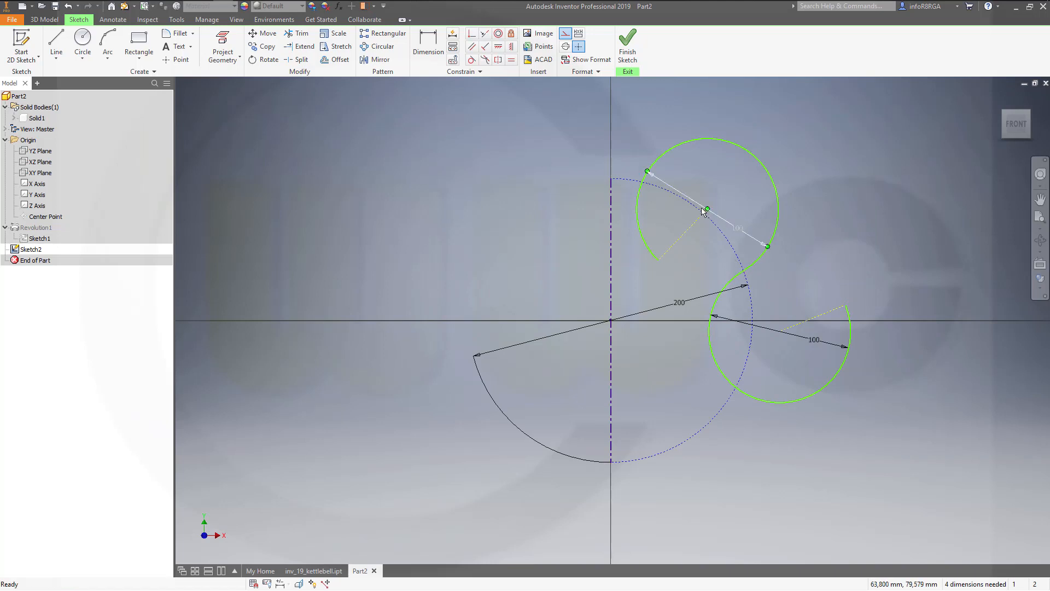
Move the upper arc's center slightly up and to the right, and finish the sketch
left_click_drag(707, 211, 718, 200)
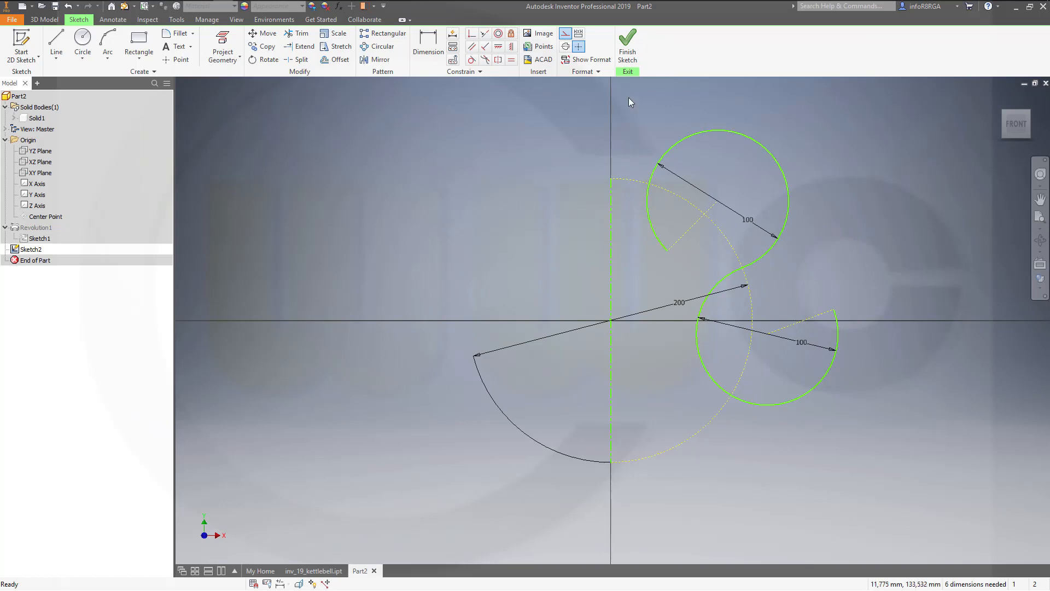
left_click(624, 59)
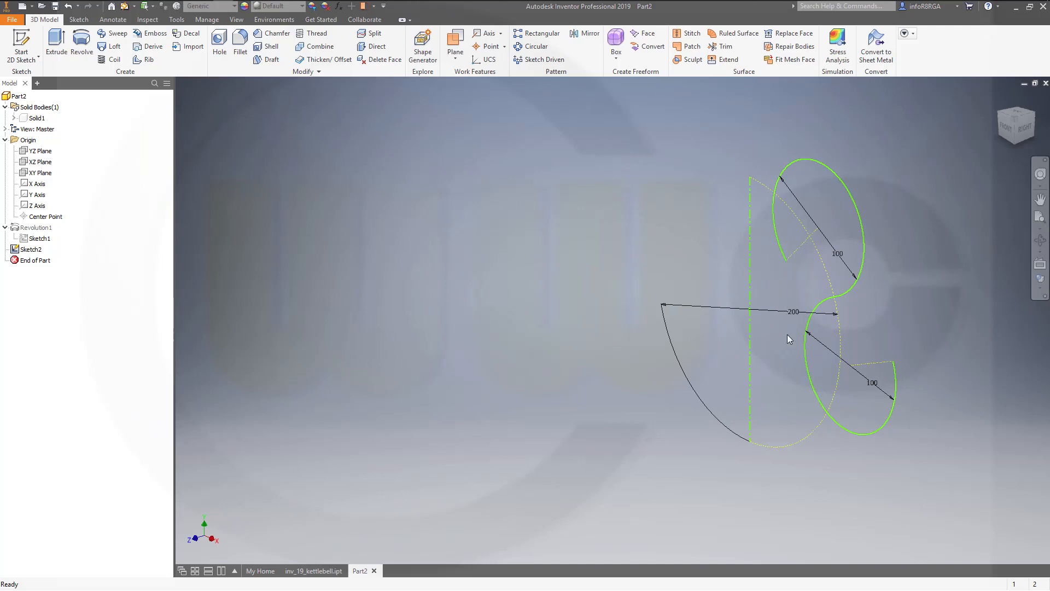
Create a work plane normal to the lower 100 mm arc at its free endpoint
left_click(455, 41)
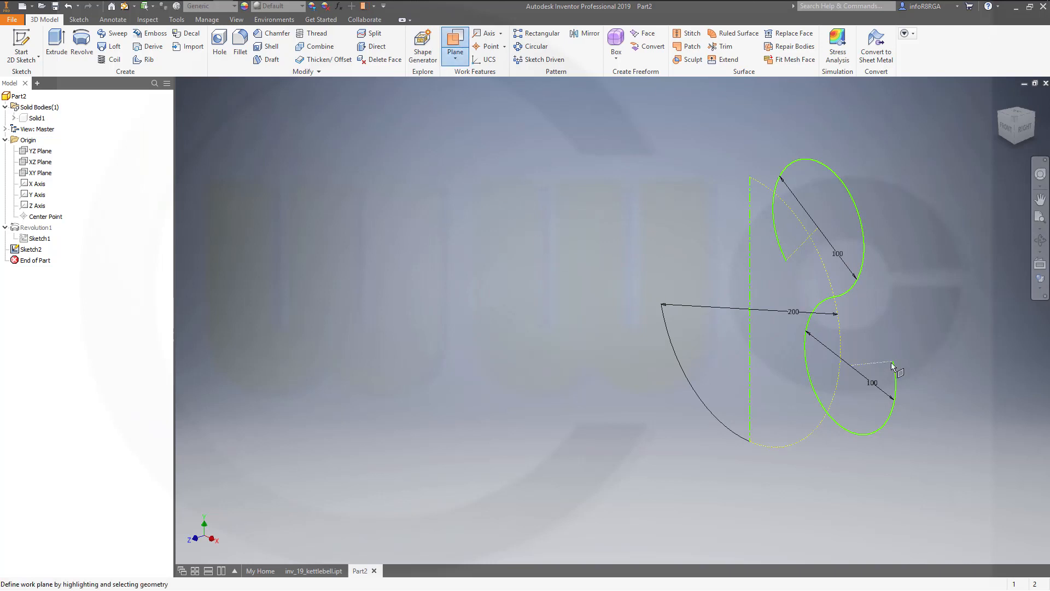
left_click(897, 378)
left_click(894, 362)
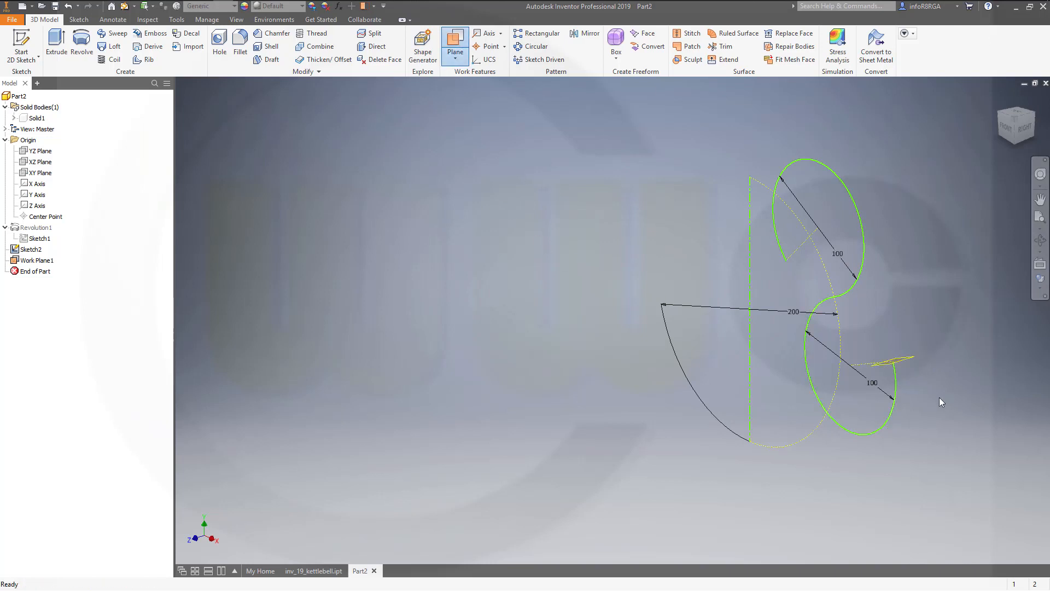
Start a sketch on the new work plane and project the S-curve's endpoint into it
left_click(21, 49)
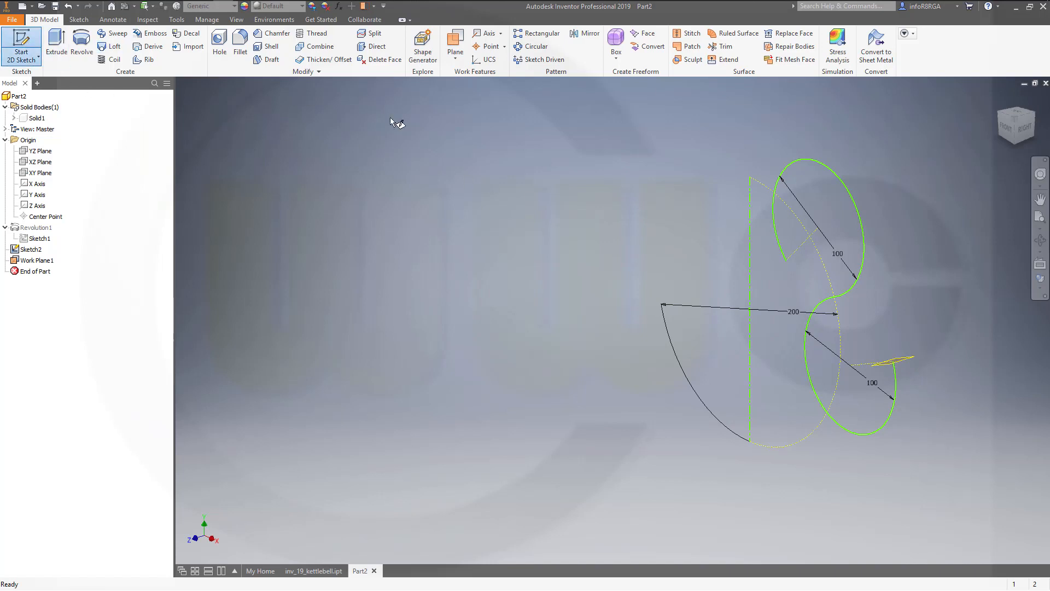
left_click(907, 359)
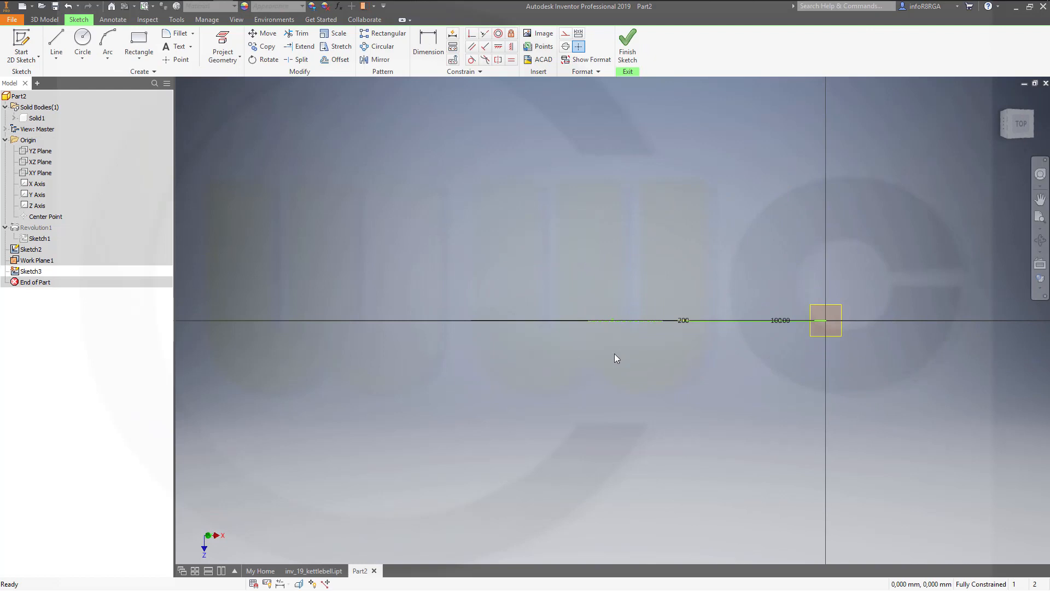
mouse_move(582, 354)
middle_mouse_down("shift")
mouse_move(567, 373)
mouse_move(851, 374)
middle_mouse_up("shift")
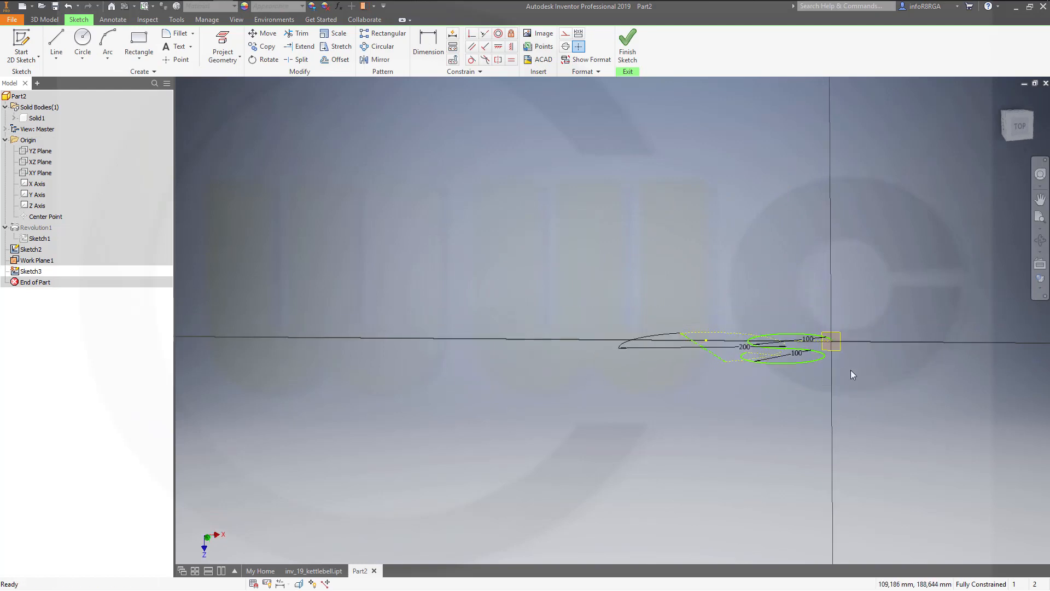
scroll(842, 370, "up", 5)
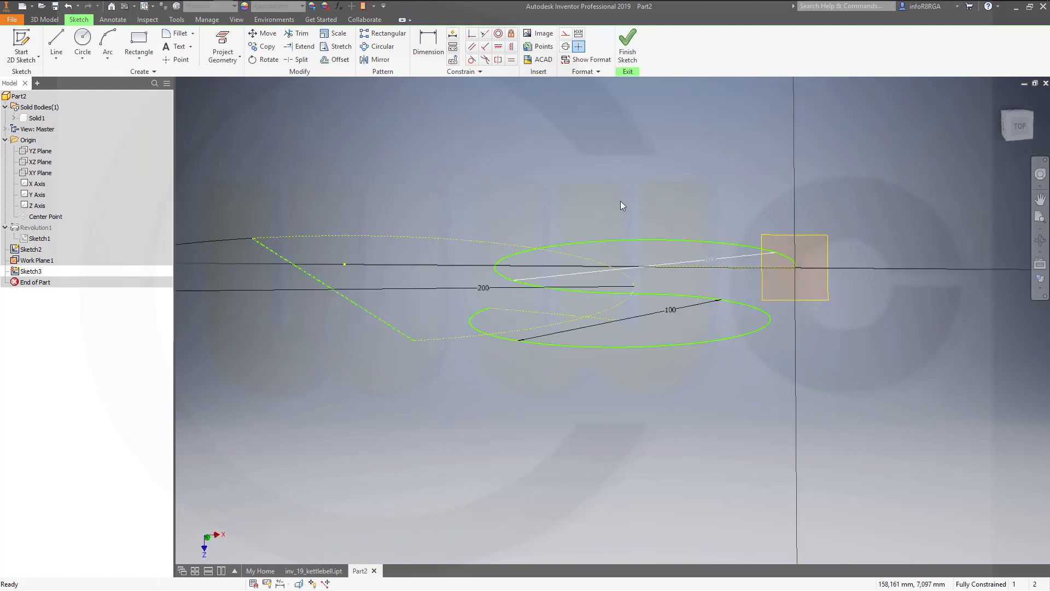
left_click(222, 43)
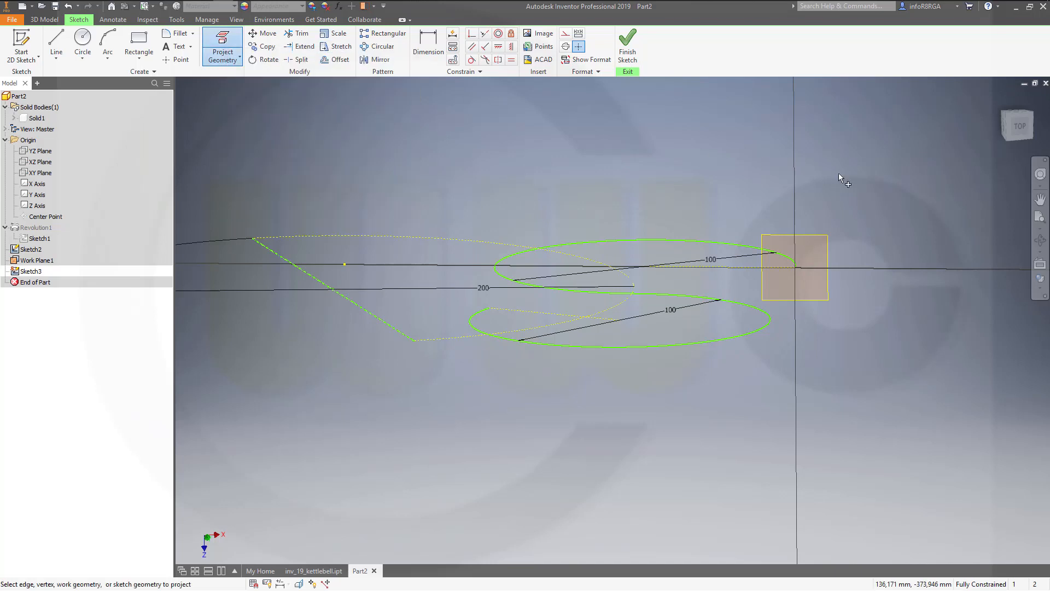
left_click(797, 268)
Draw a 20 mm diameter circle centered on the curve's projected endpoint
left_click(83, 39)
left_click(795, 267)
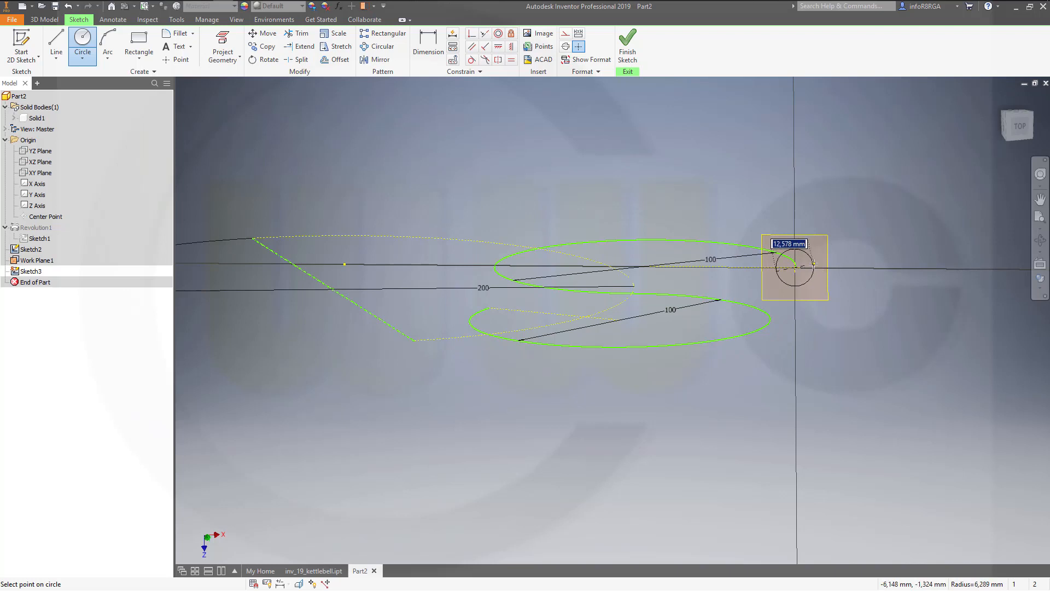
type("20")
key("Return")
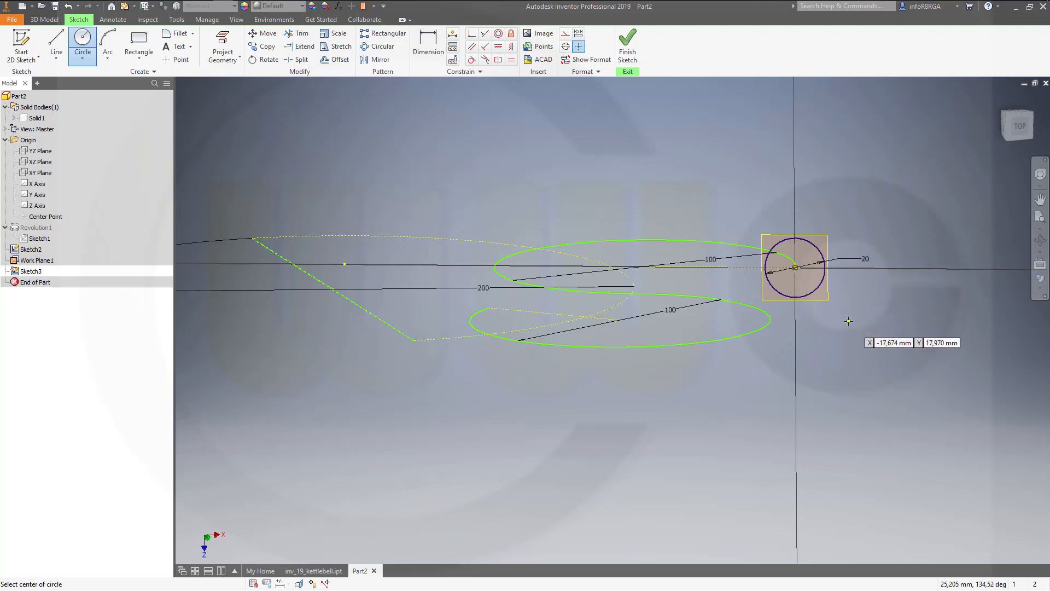
key("Escape")
Set the profile circle's diameter to 15 mm and restore it to 20 mm
mouse_move(842, 341)
middle_mouse_down("shift")
mouse_move(846, 321)
mouse_move(832, 333)
mouse_move(844, 376)
middle_mouse_up("shift")
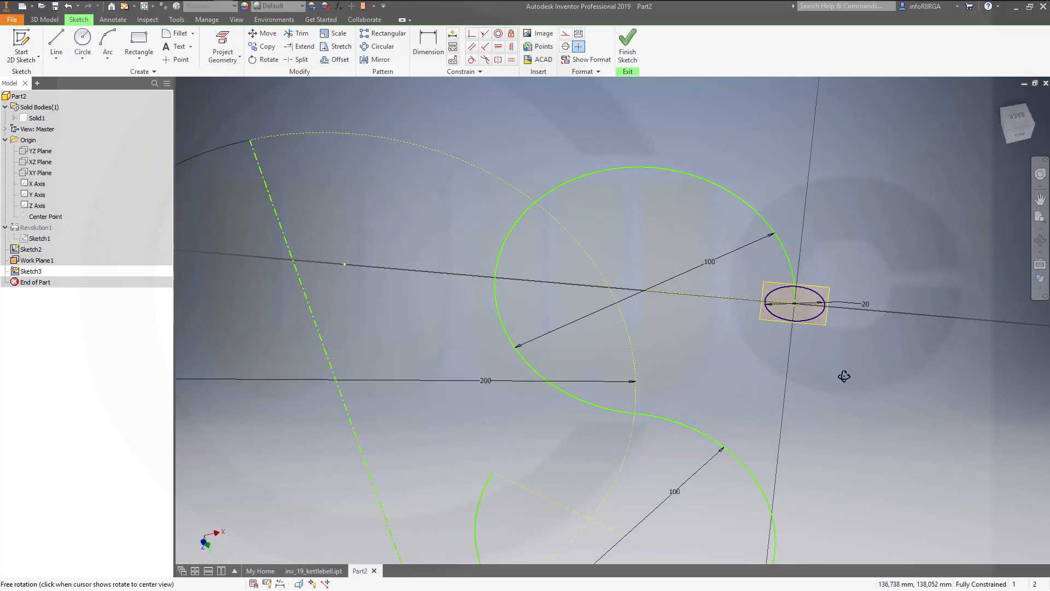
double_click(864, 304)
type("15")
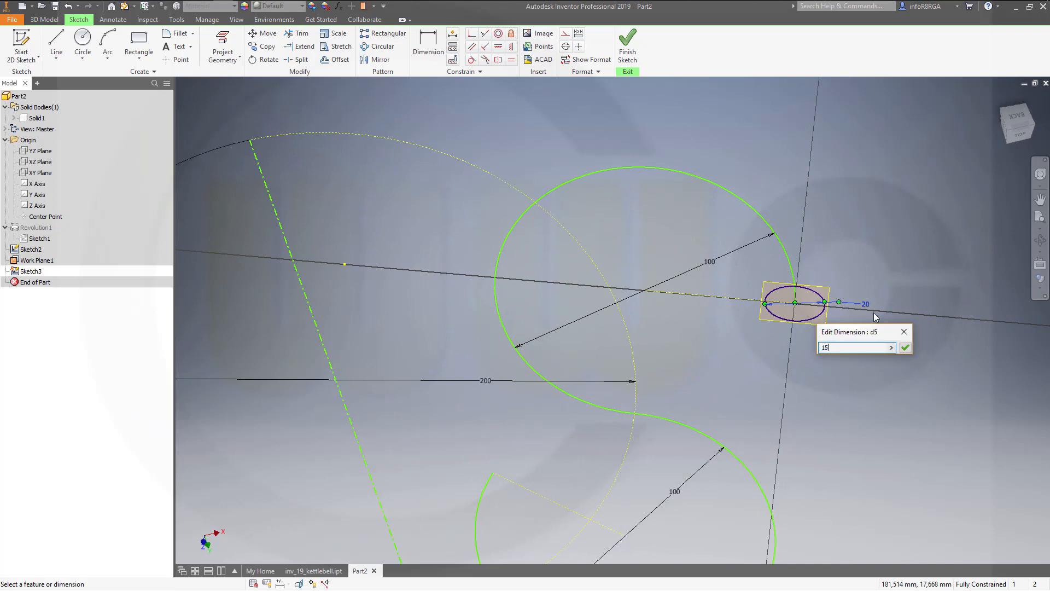
key("Return")
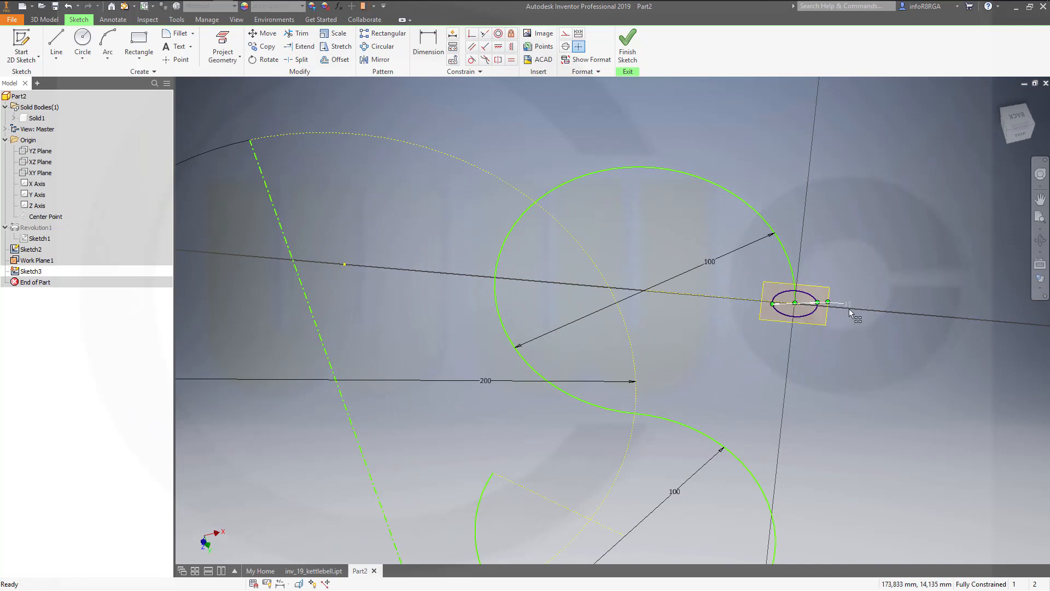
double_click(849, 308)
type("20")
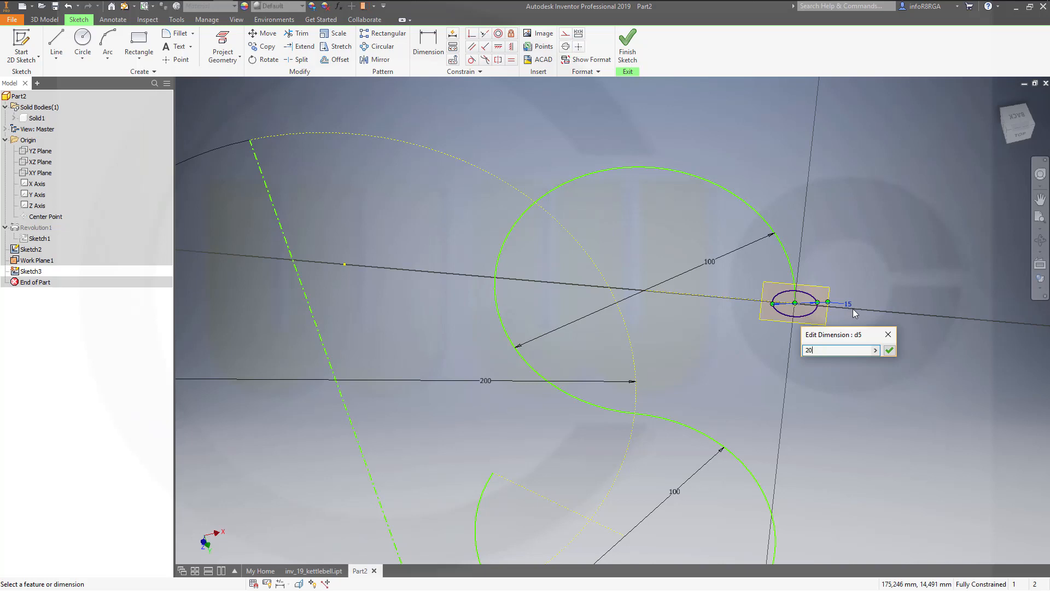
key("Return")
Finish the sketch and sweep the 20 mm circle along the S-curve as a new solid
left_click(627, 44)
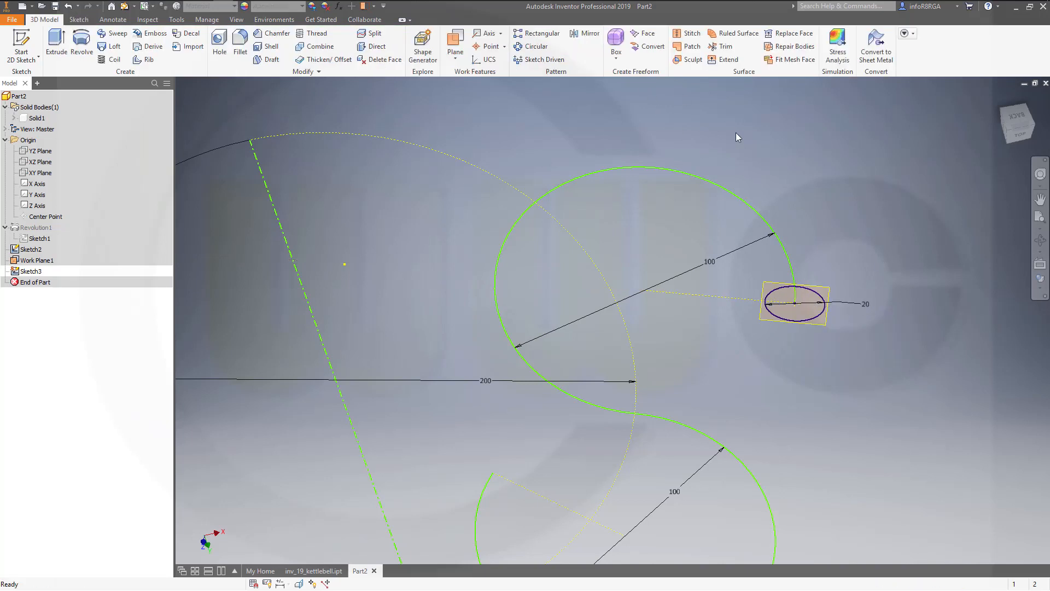
left_click(113, 34)
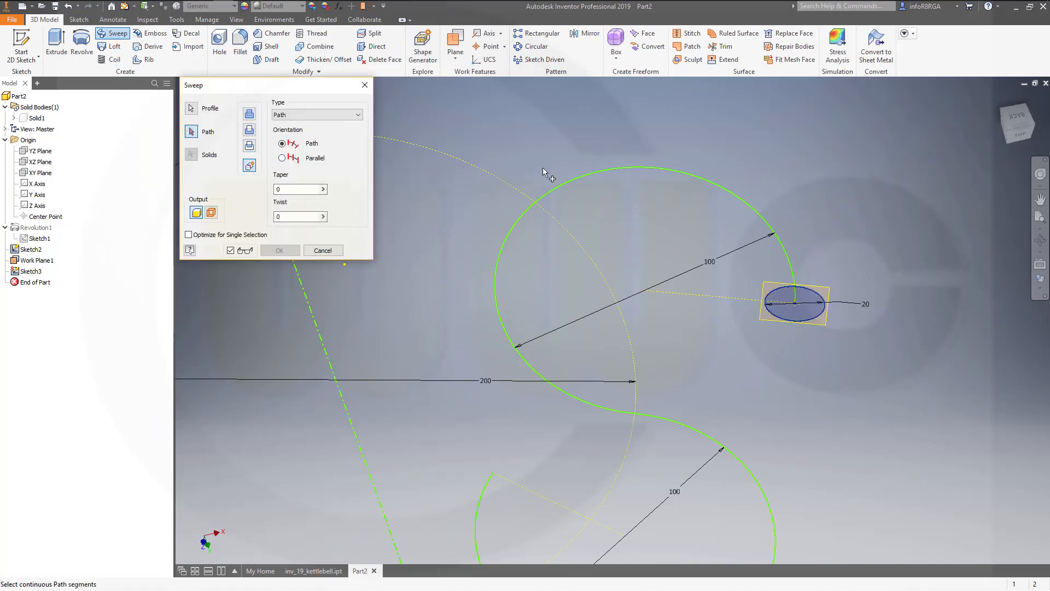
left_click(771, 244)
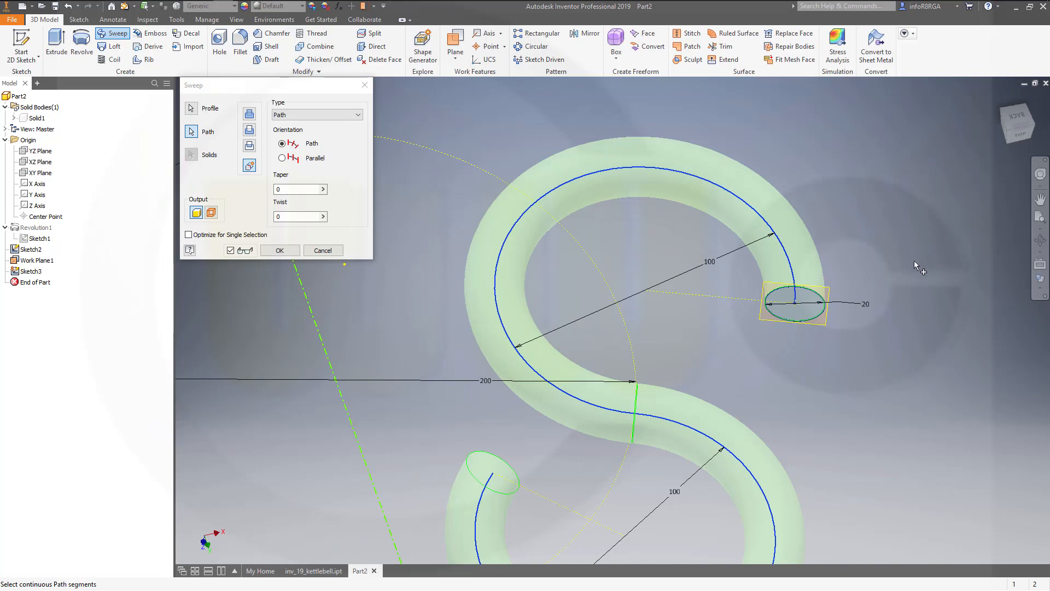
left_click(279, 250)
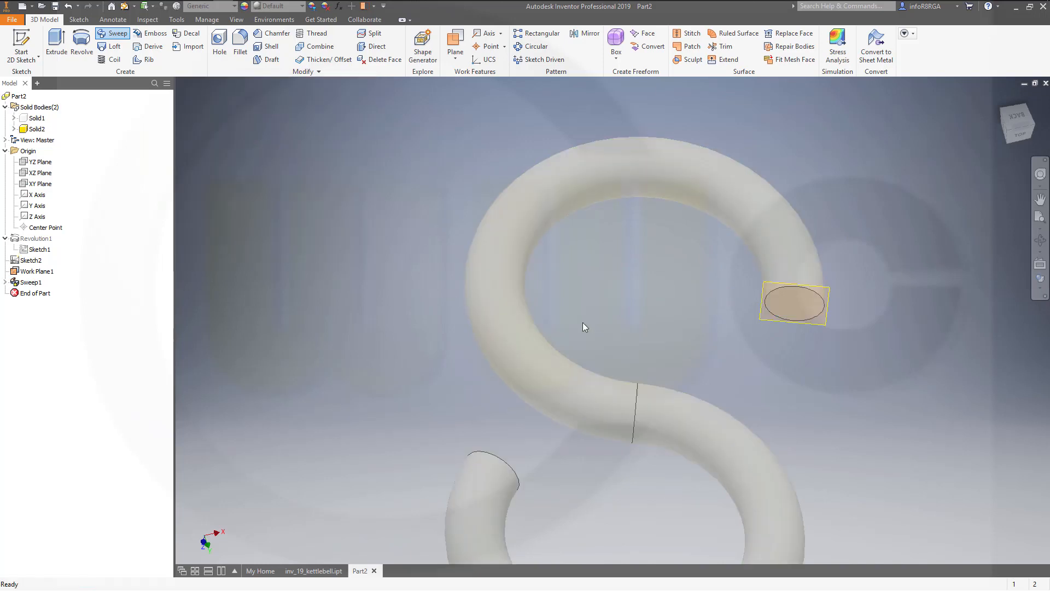
Hide the work plane at the end of the swept tube
middle_click_drag(828, 375, 802, 409, "shift")
scroll(803, 412, "down", 3)
scroll(807, 411, "up", 5)
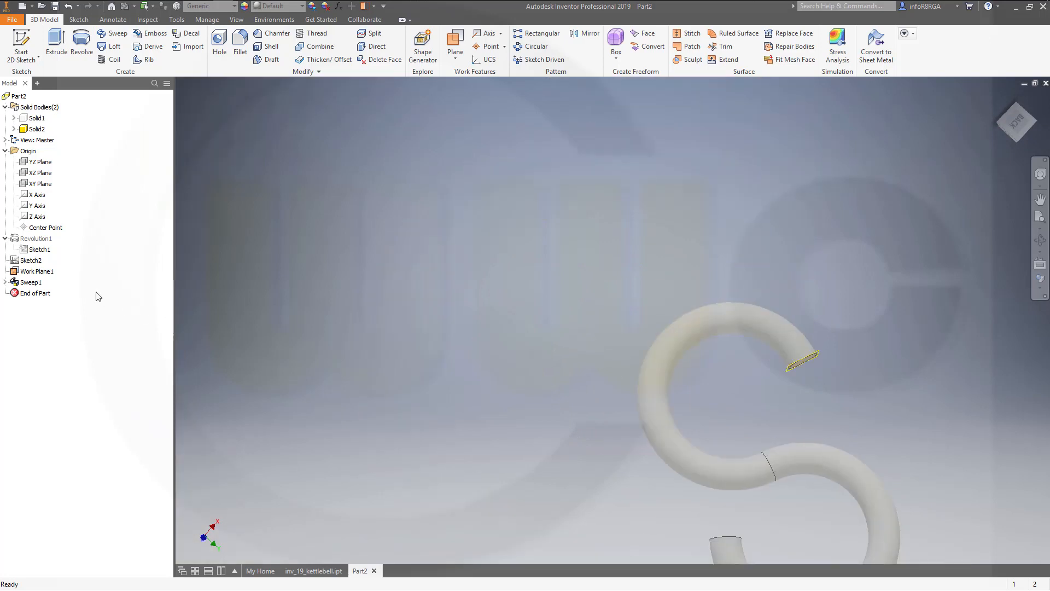
right_click(38, 271)
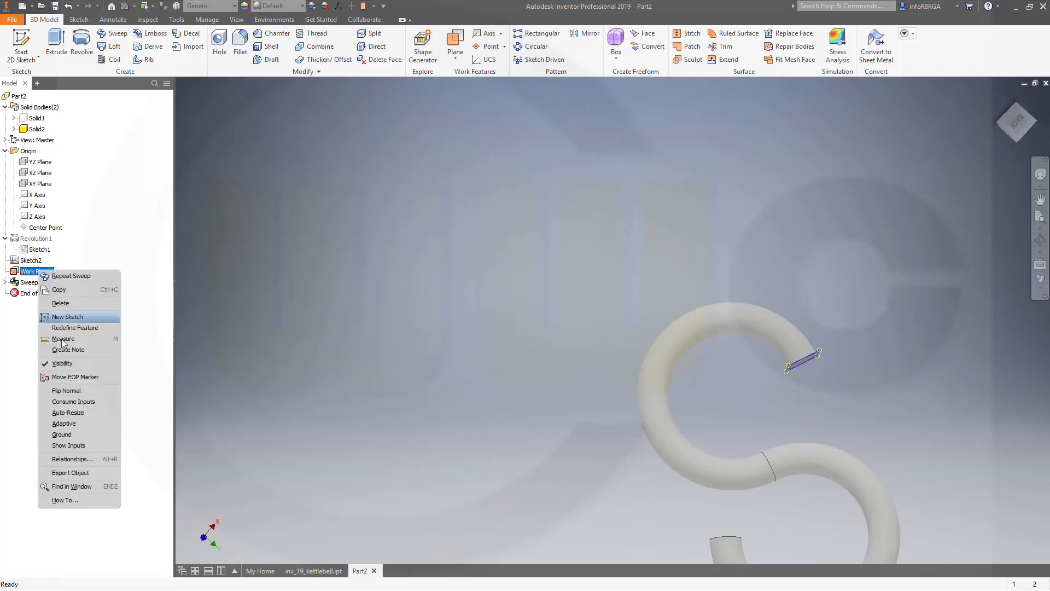
left_click(64, 364)
Turn the sphere body's visibility back on and check how the swept tube intersects it
middle_click_drag(485, 418, 452, 313)
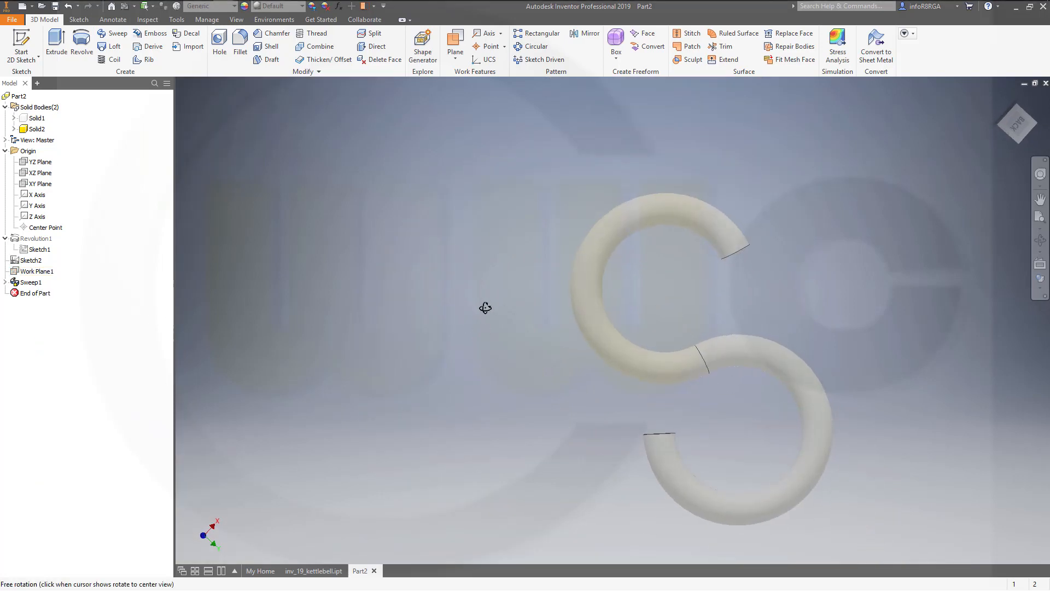
right_click(42, 118)
left_click(77, 183)
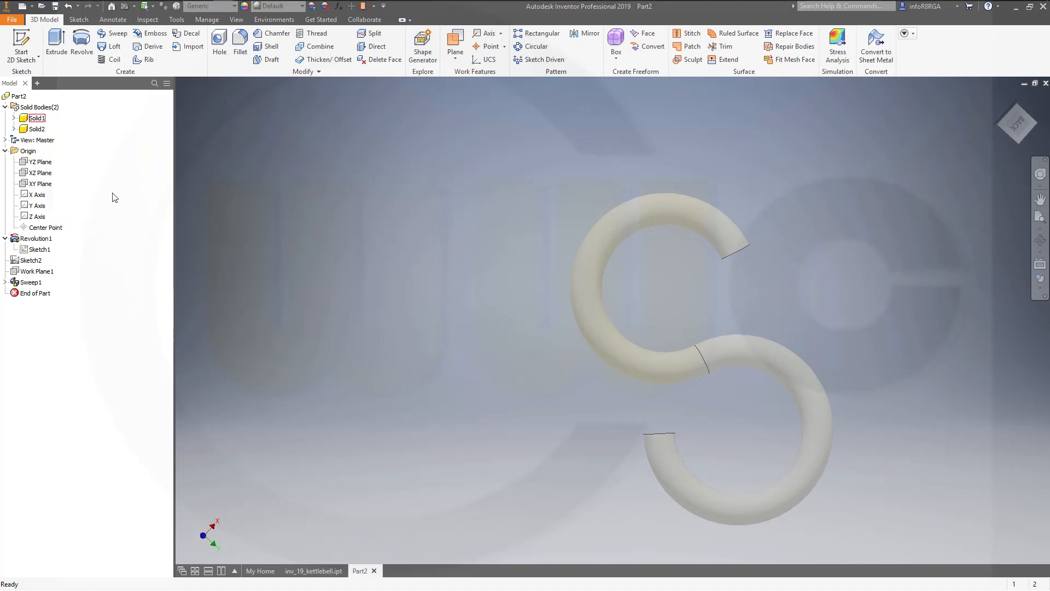
middle_click_drag(418, 232, 284, 162, "shift")
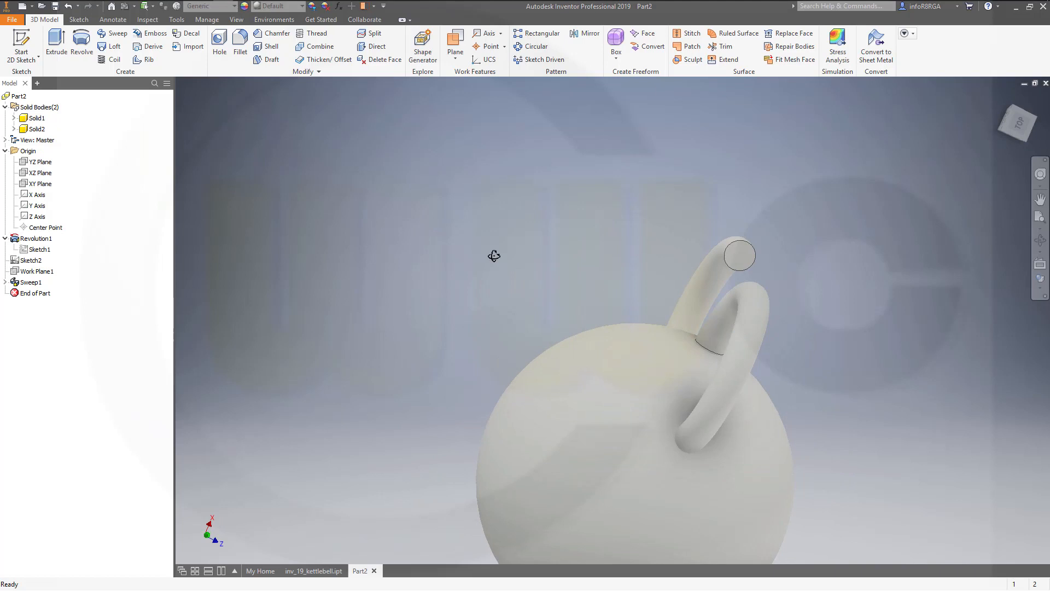
middle_click_drag(494, 255, 622, 320, "shift")
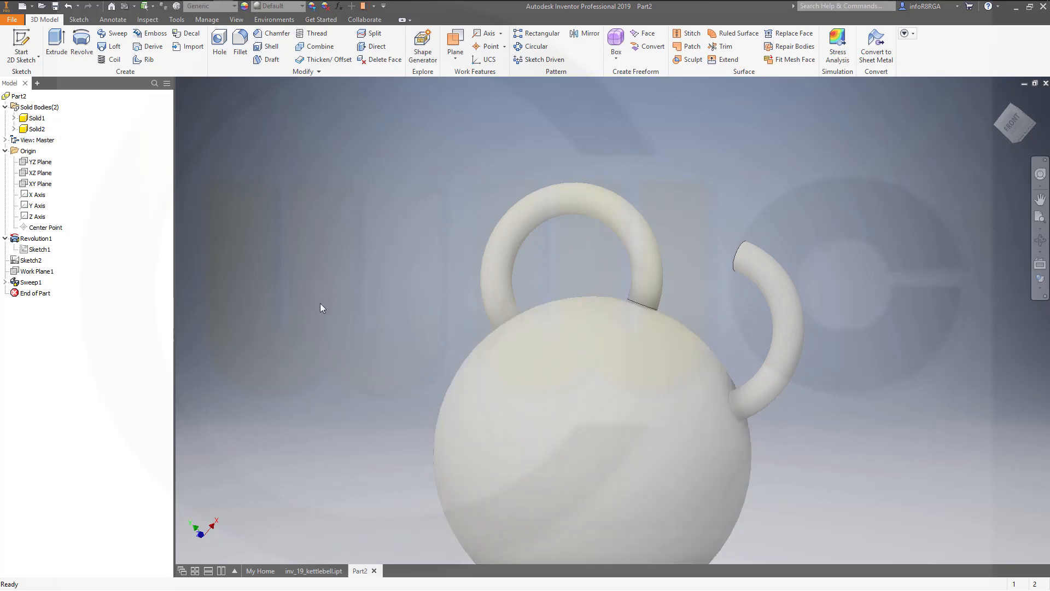
Cut the swept tube from the sphere with Combine, keeping the tool body
left_click(316, 46)
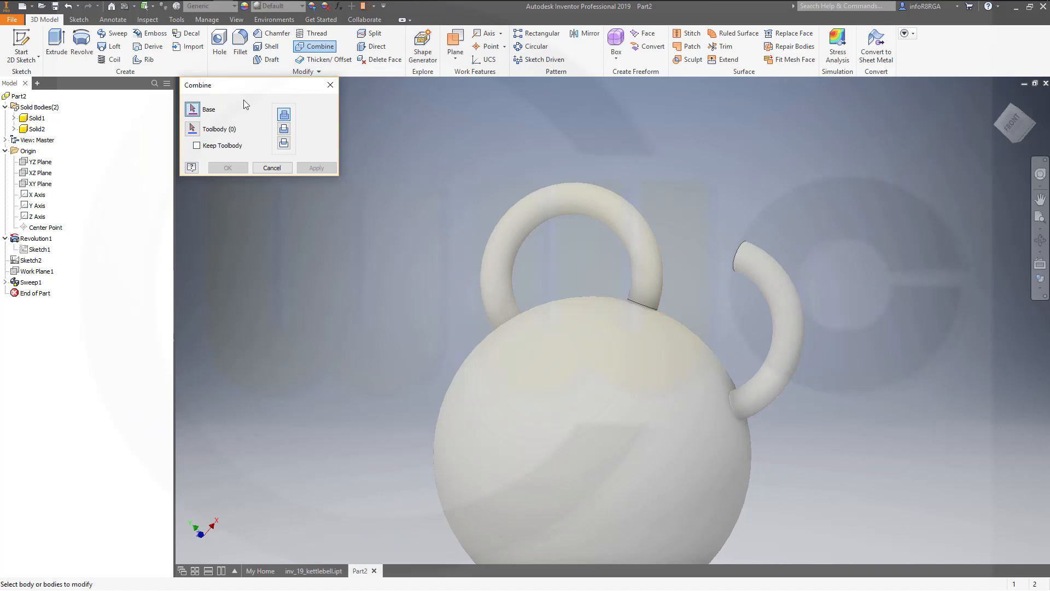
left_click(197, 145)
left_click(285, 130)
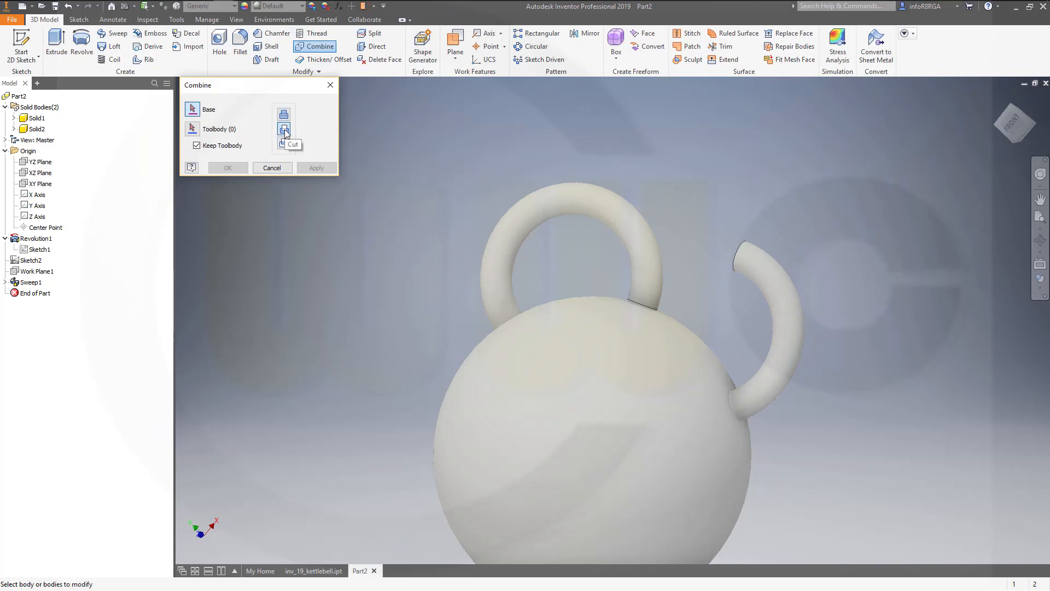
left_click(505, 397)
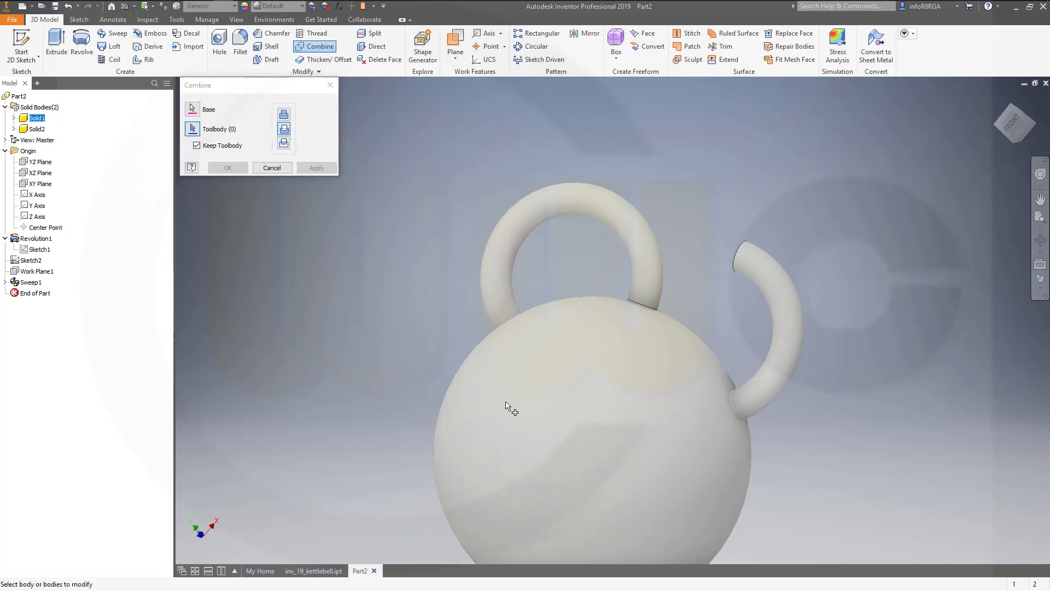
left_click(506, 240)
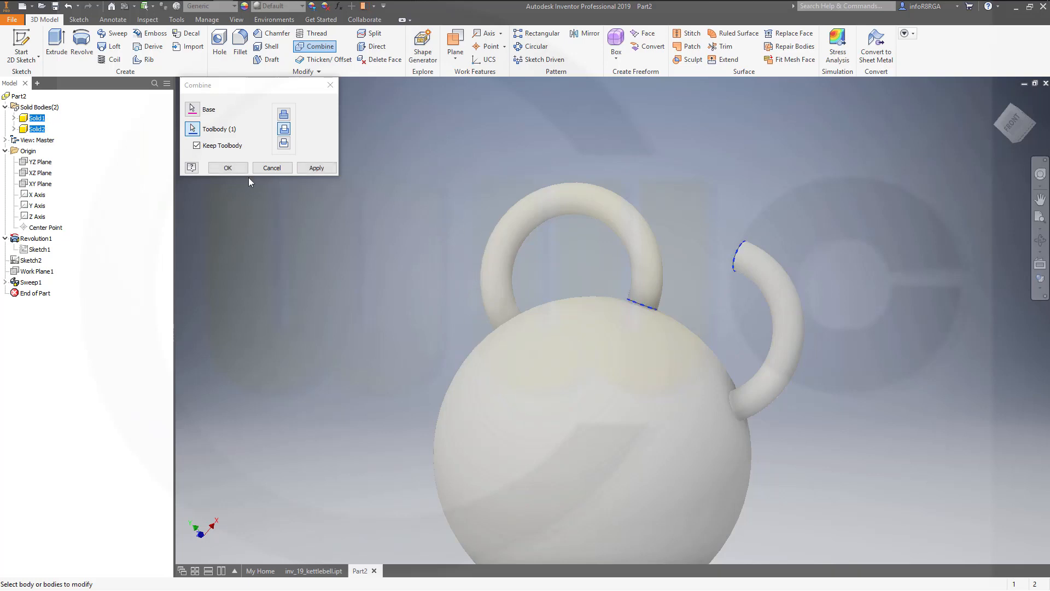
left_click(229, 168)
Roll the part history back so the End of Part marker sits directly above the Combine feature
middle_click_drag(452, 260, 538, 298, "shift")
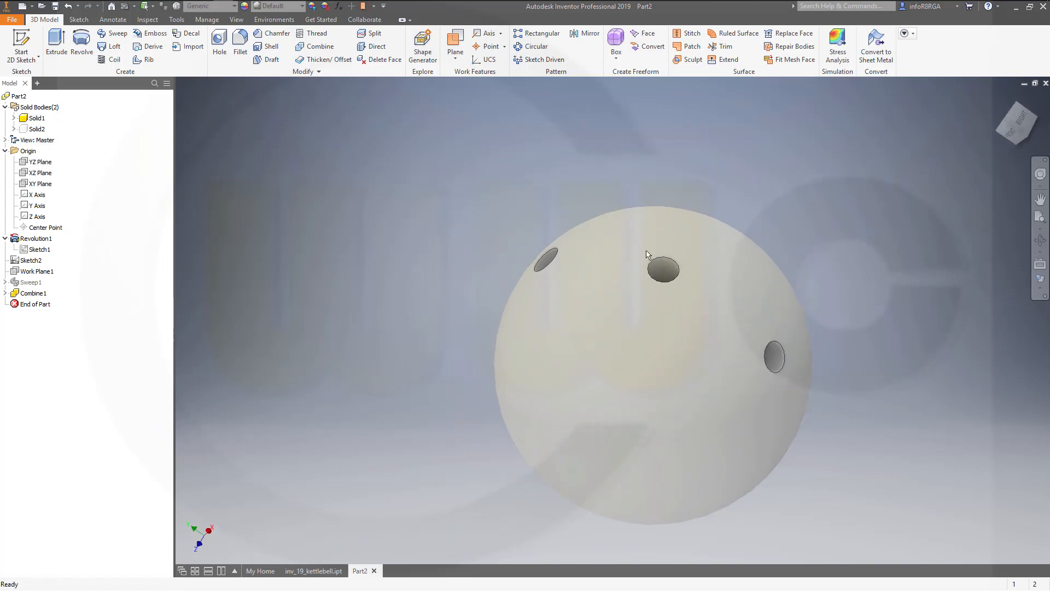
left_click_drag(48, 304, 61, 291)
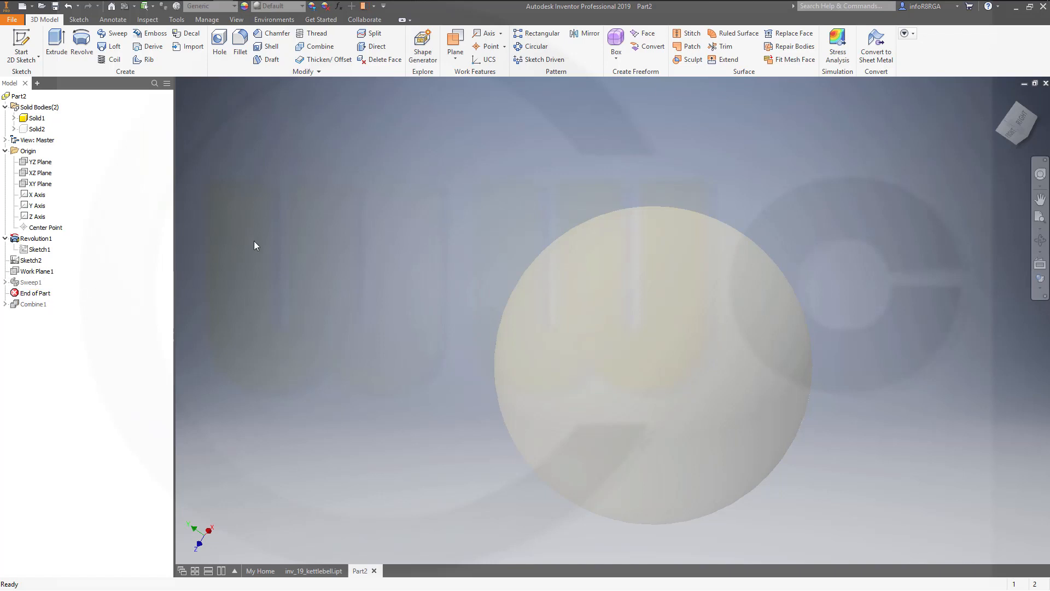
Try to shell the sphere with a 2 mm thickness while removing its outer face
left_click(260, 48)
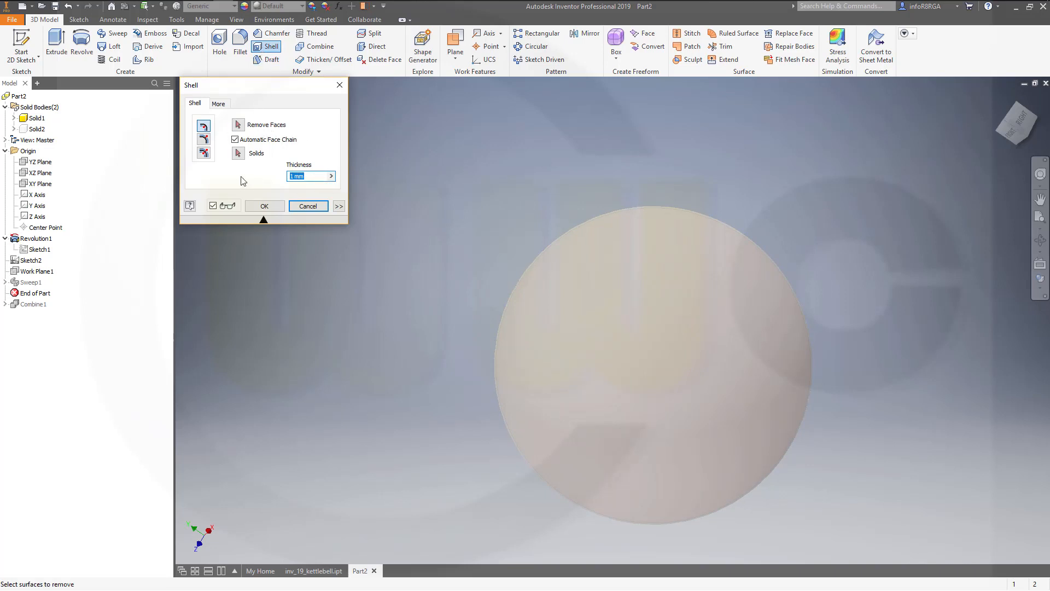
type("2")
left_click(594, 306)
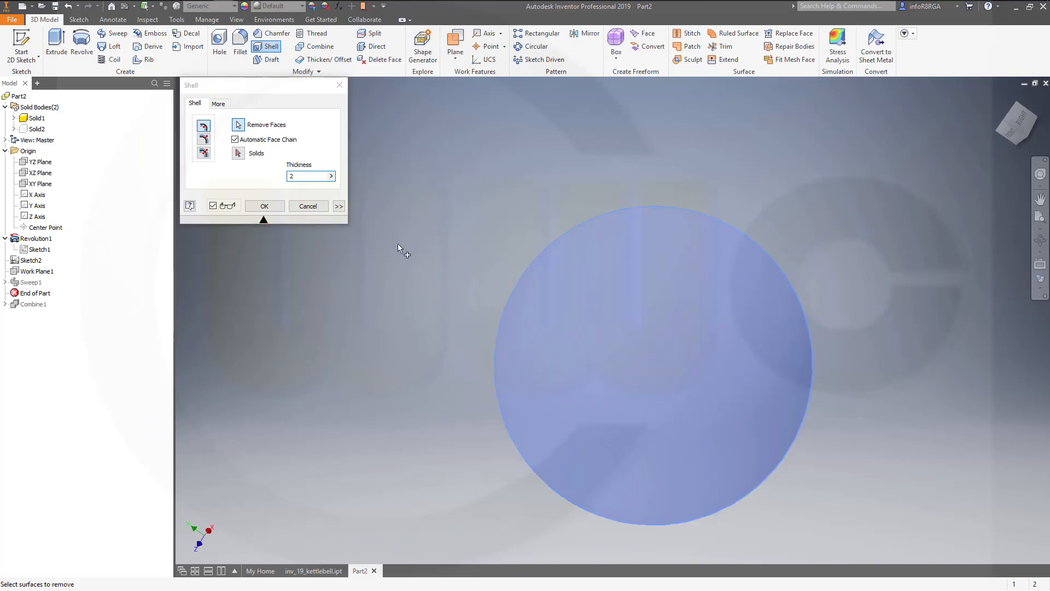
left_click(264, 206)
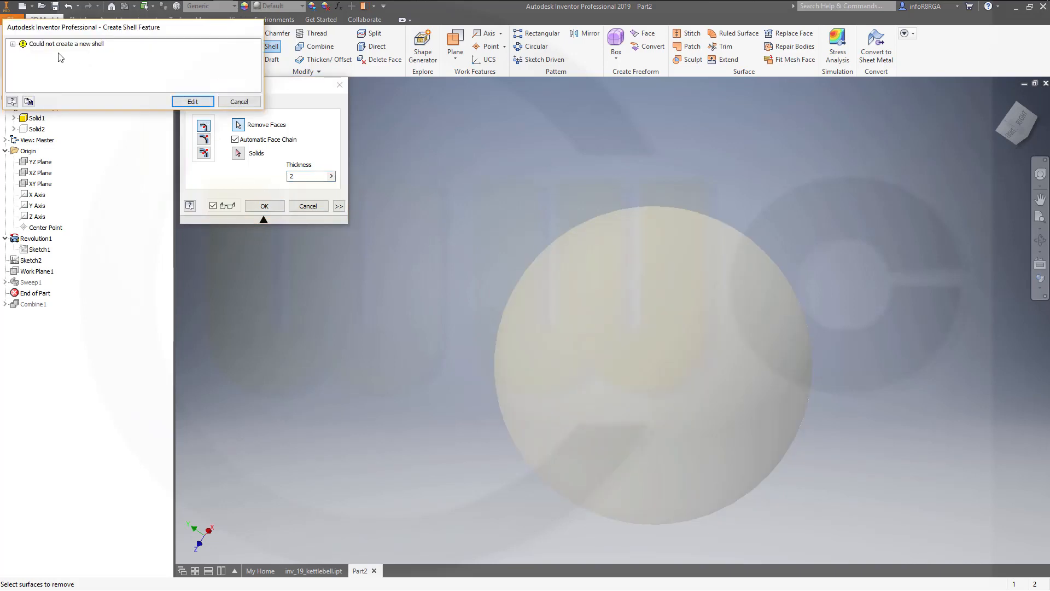
left_click(235, 102)
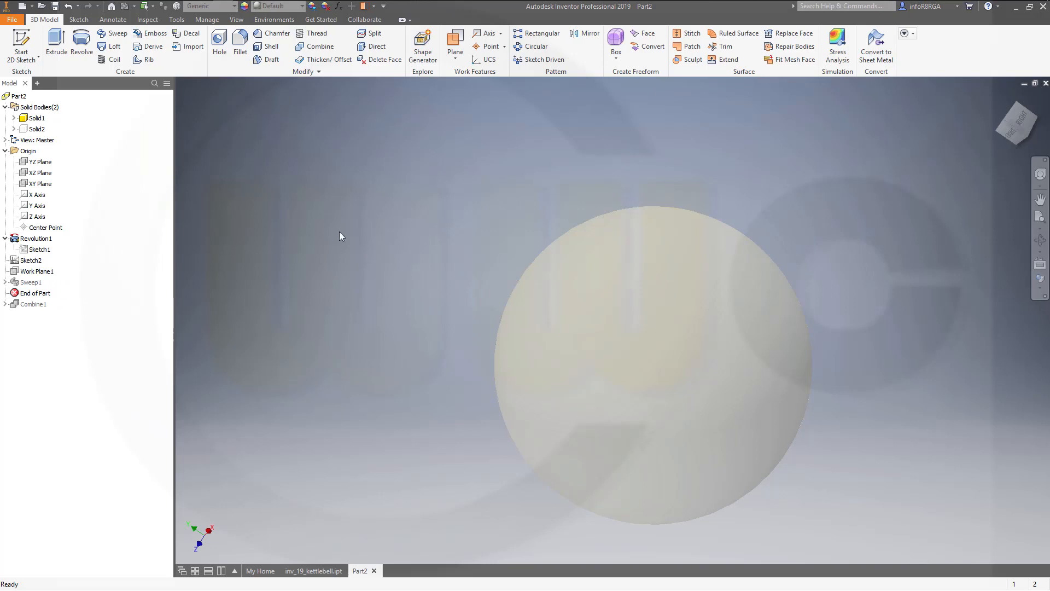
Shell the sphere with a 2 mm wall thickness without removing any face
left_click(268, 46)
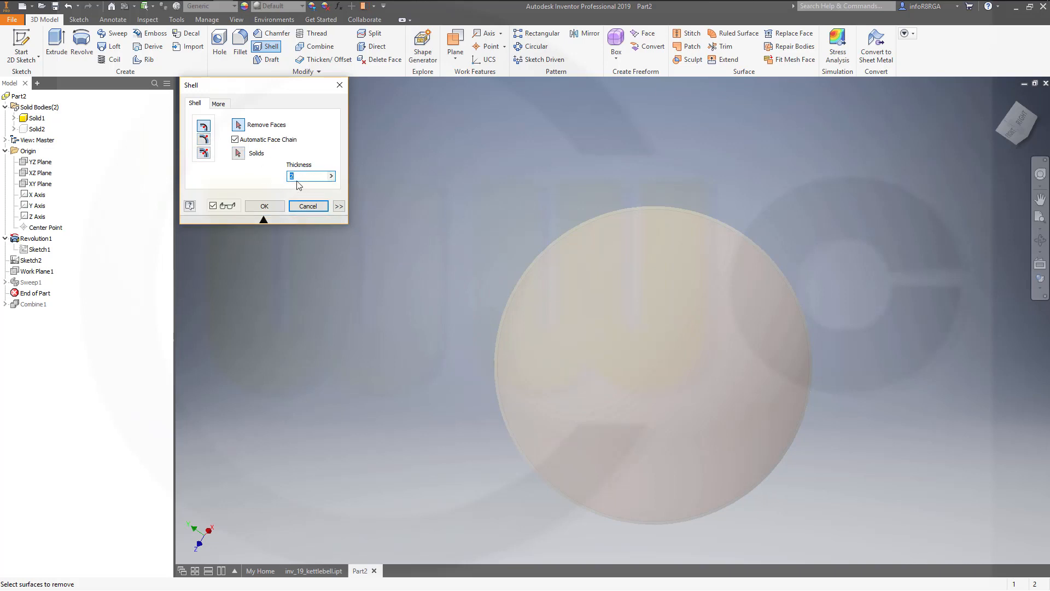
left_click(262, 210)
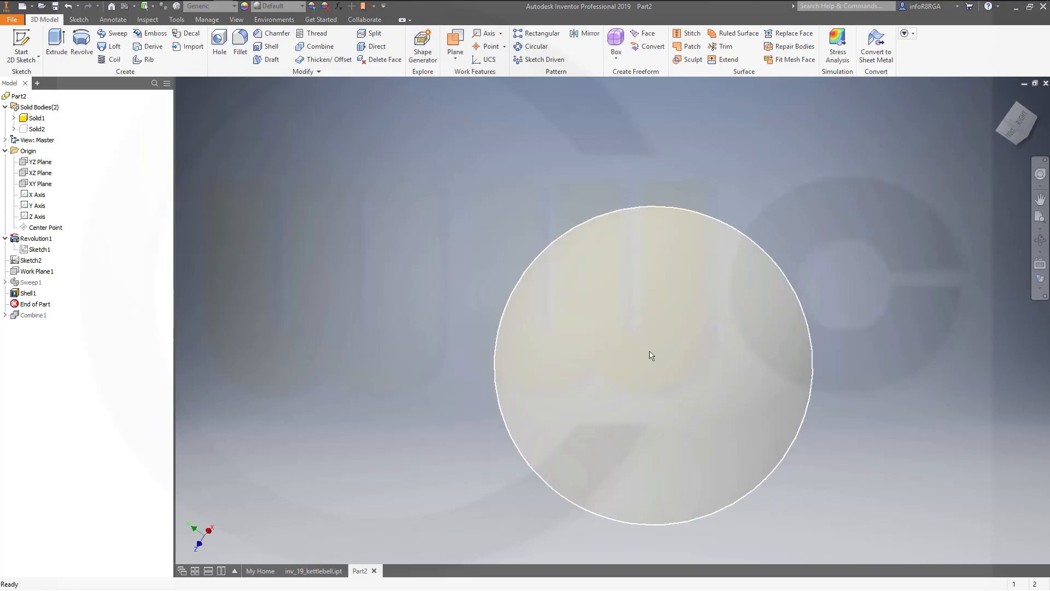
middle_click_drag(418, 270, 429, 276, "shift")
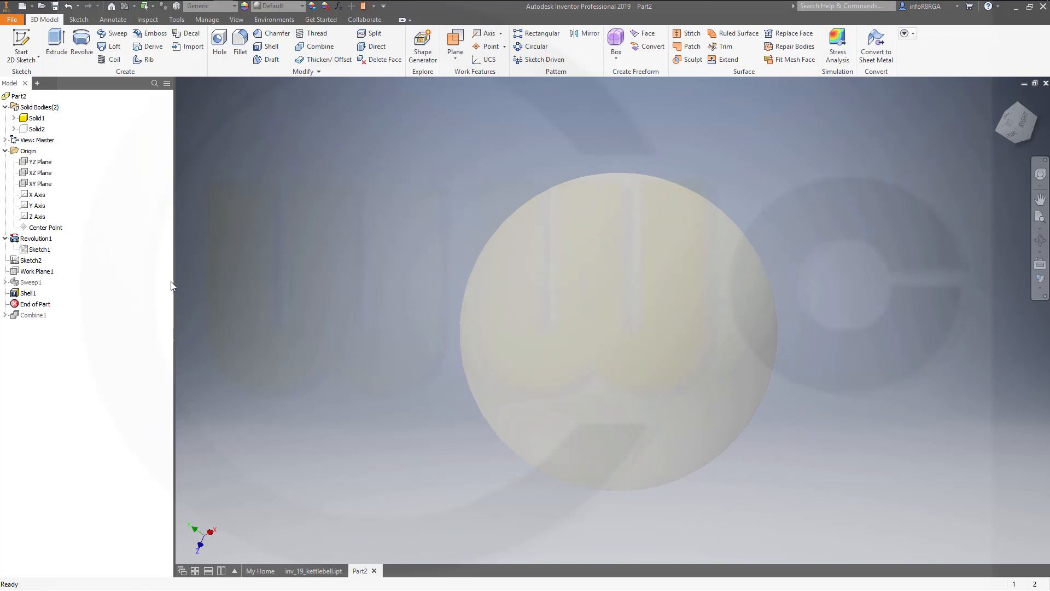
Move the End of Part marker below the Combine feature and inspect the holes cut through the shelled sphere
left_click_drag(53, 304, 50, 322)
middle_click_drag(381, 288, 536, 427, "shift")
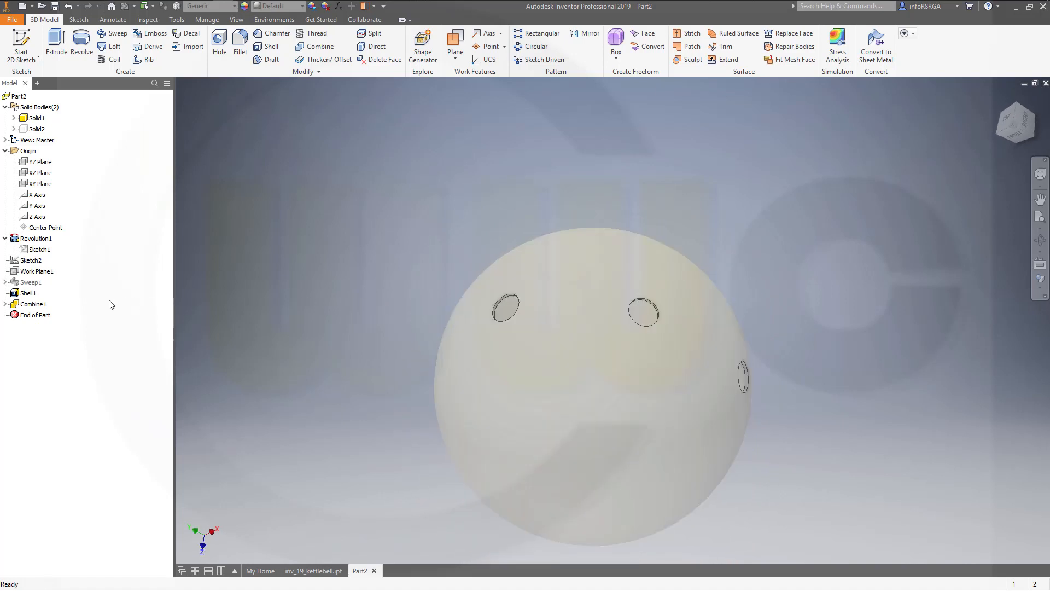
middle_click_drag(339, 257, 549, 344, "shift")
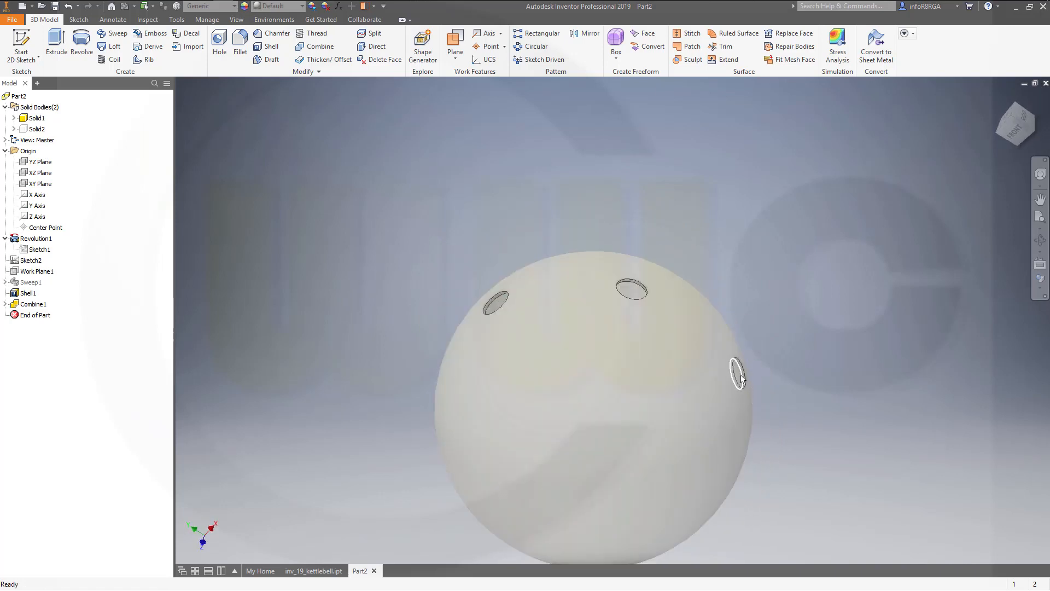
middle_click_drag(760, 342, 736, 315, "shift")
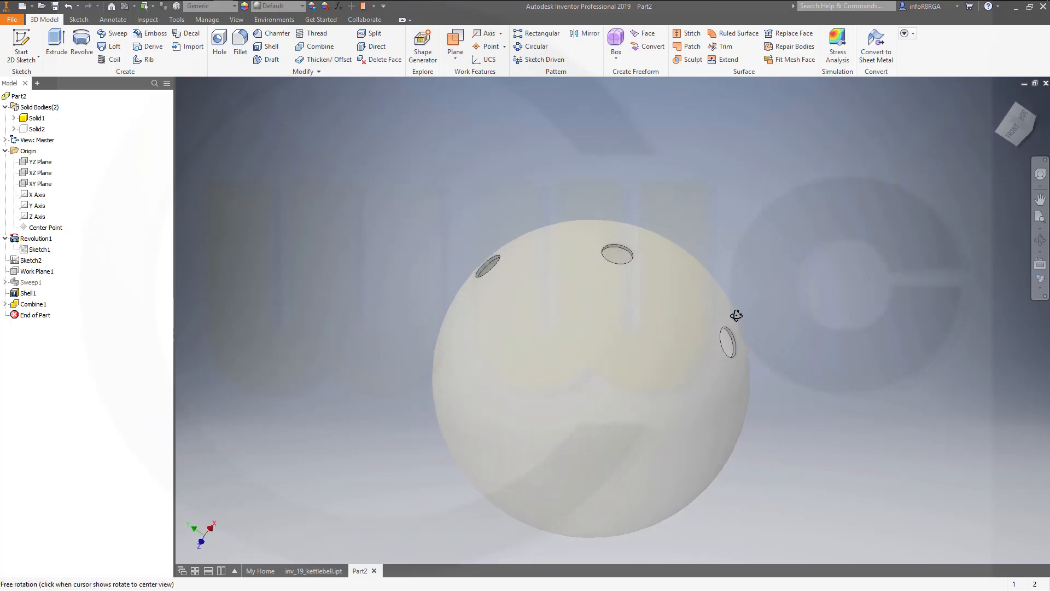
left_click_drag(736, 316, 735, 318, "shift")
Create a tangent boundary patch on the inner edge of the sphere's upper-left hole
left_click(688, 47)
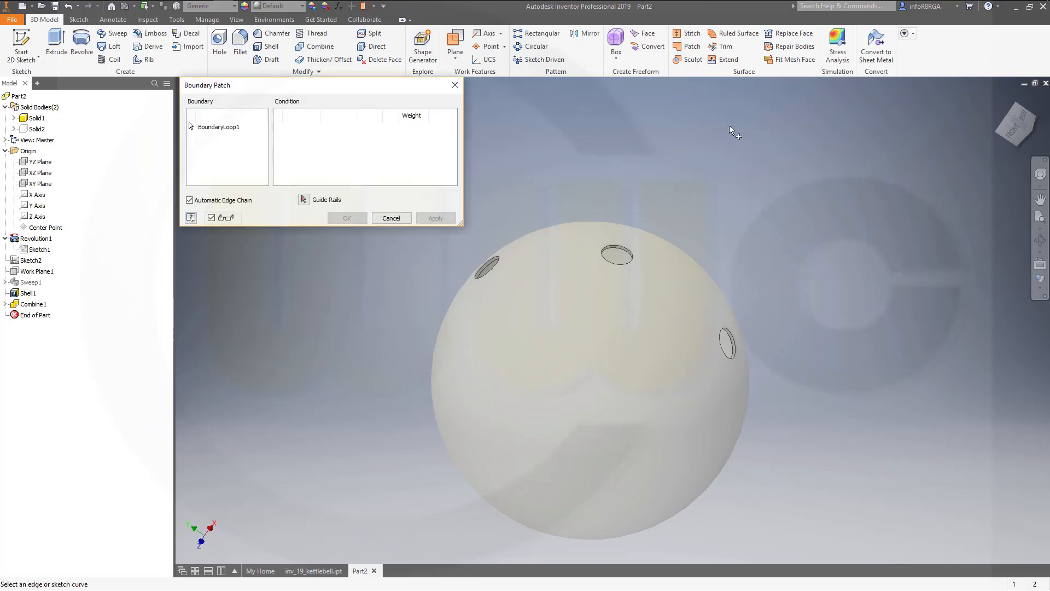
scroll(563, 295, "up", 5)
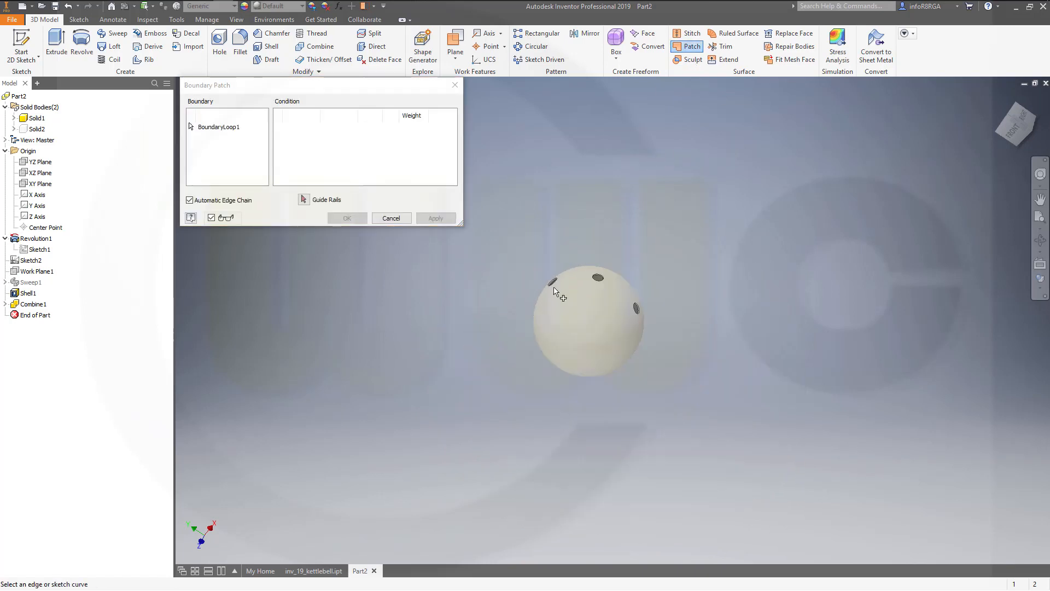
scroll(566, 296, "down", 10)
middle_click_drag(624, 306, 628, 181)
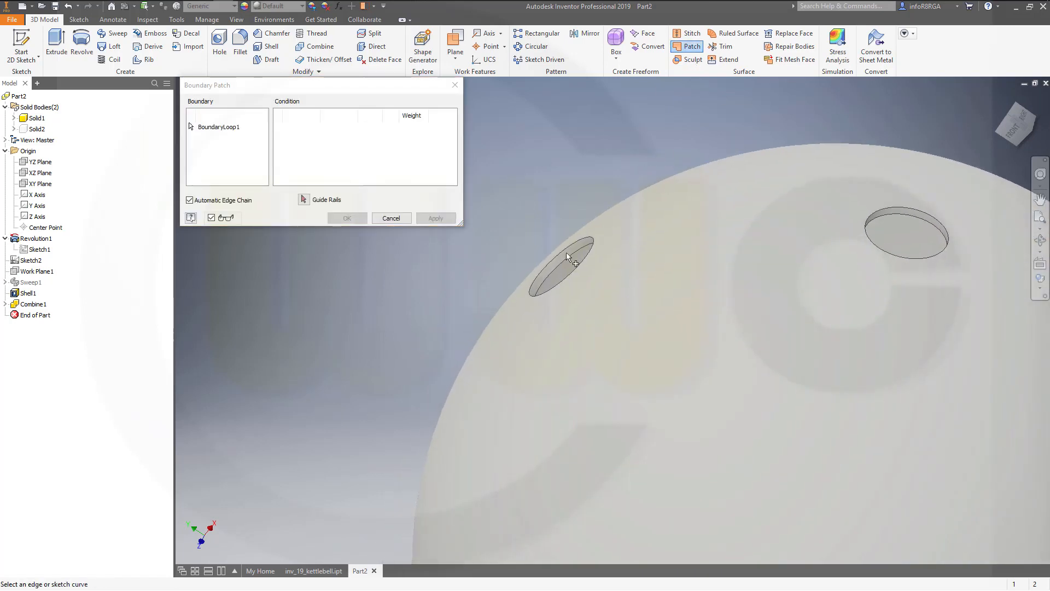
left_click(558, 265)
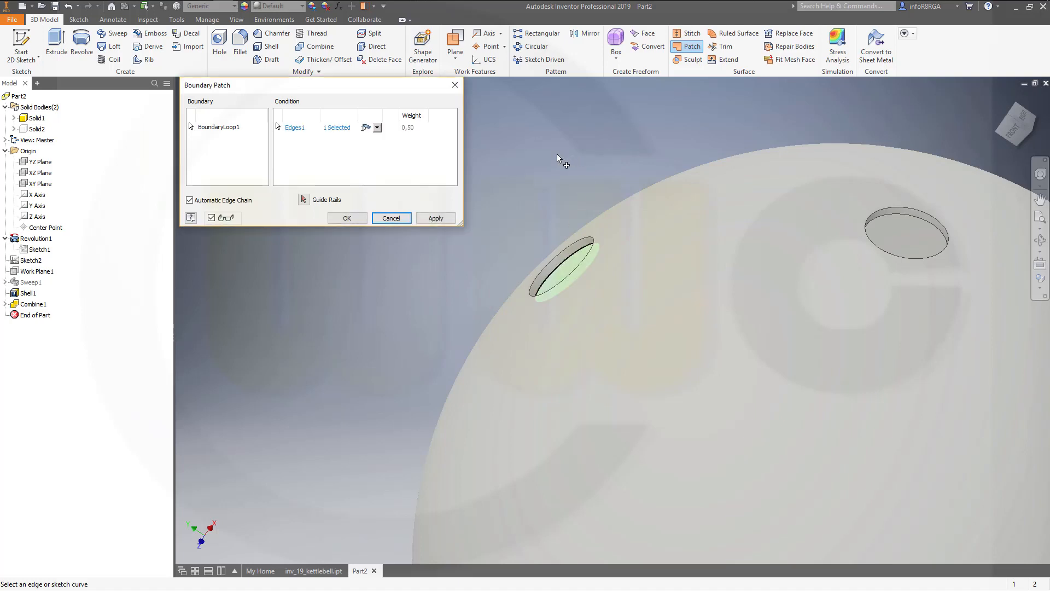
left_click(377, 128)
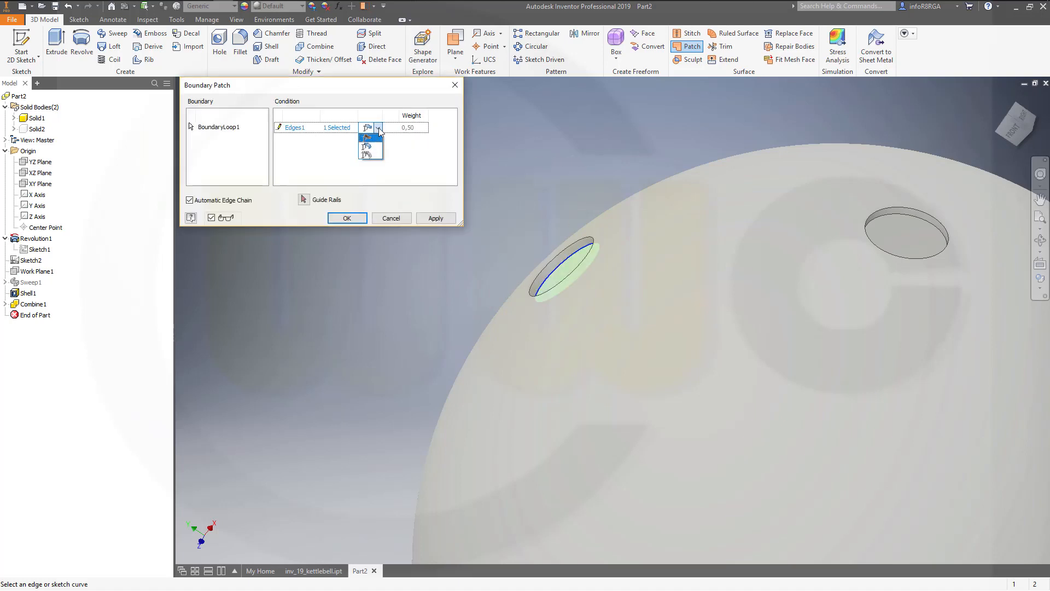
left_click(369, 150)
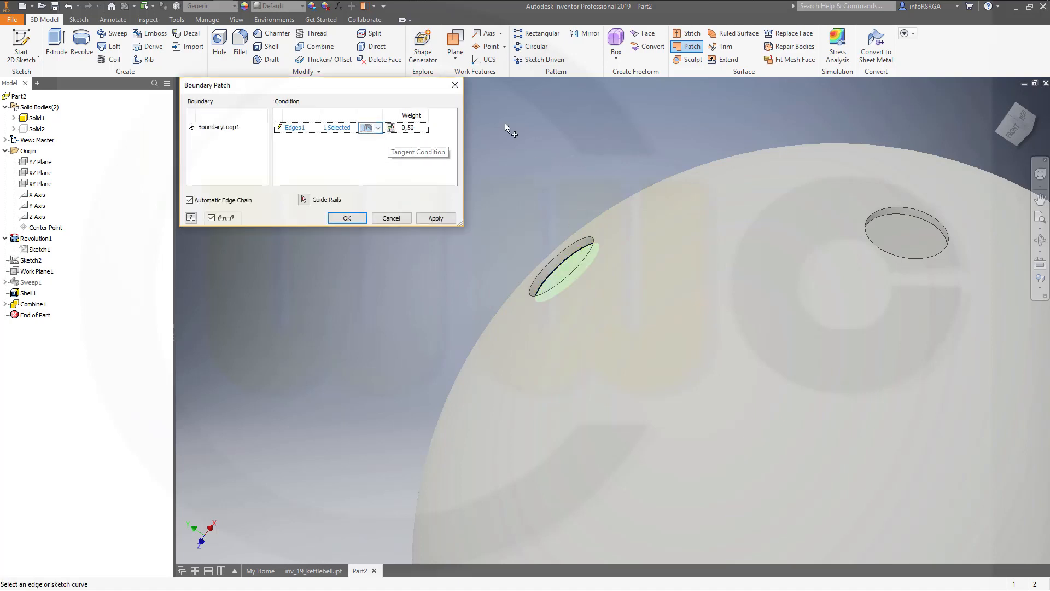
left_click(437, 220)
Create a second tangent boundary patch on the outer edge of the hole on the sphere's right side
scroll(505, 233, "down", 5)
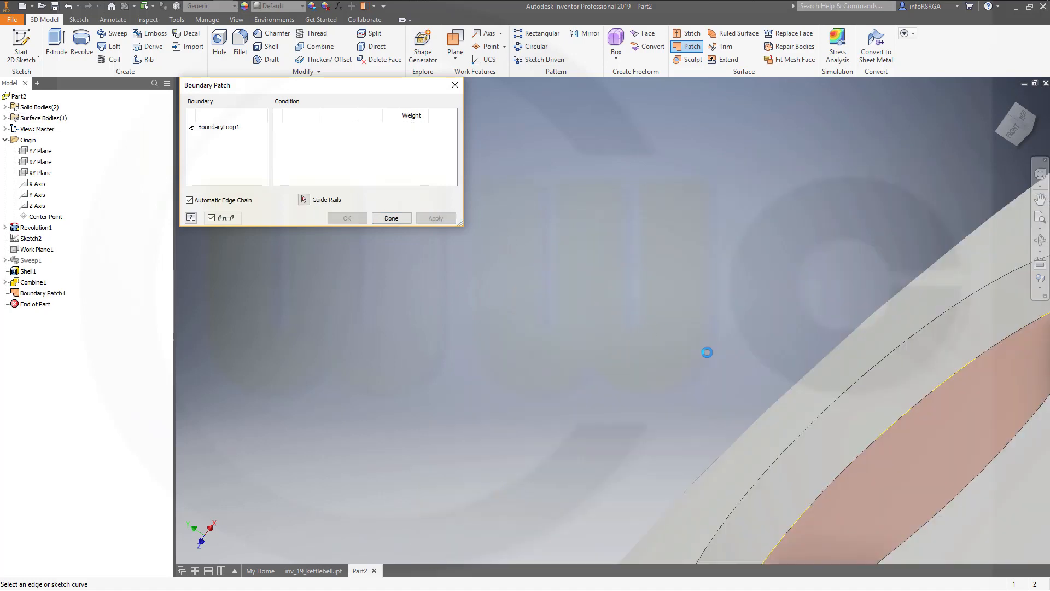
scroll(640, 328, "up", 5)
middle_click_drag(772, 380, 640, 342)
scroll(770, 380, "down", 5)
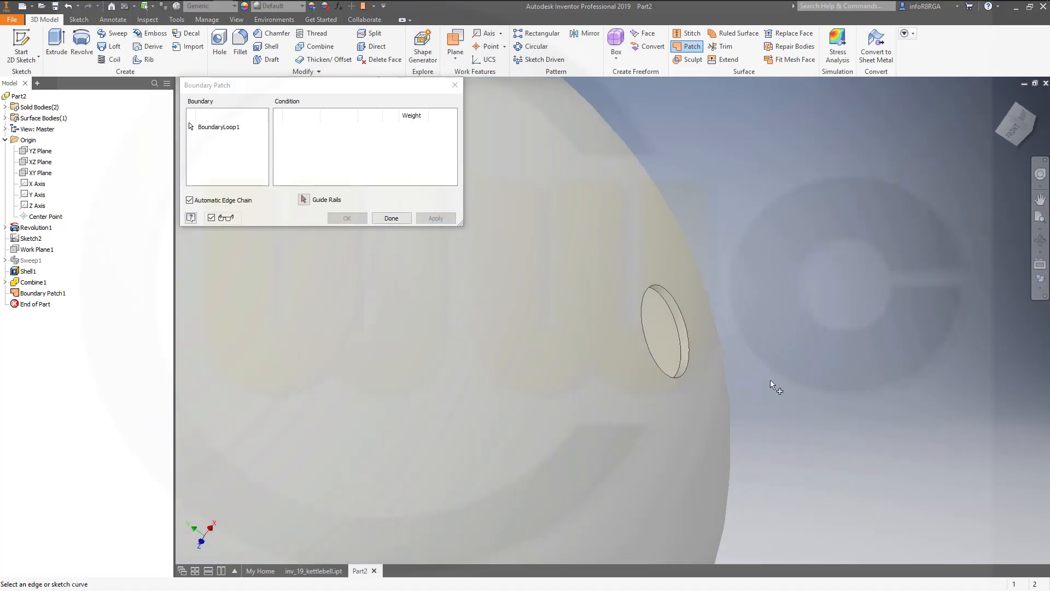
left_click(688, 365)
left_click(376, 129)
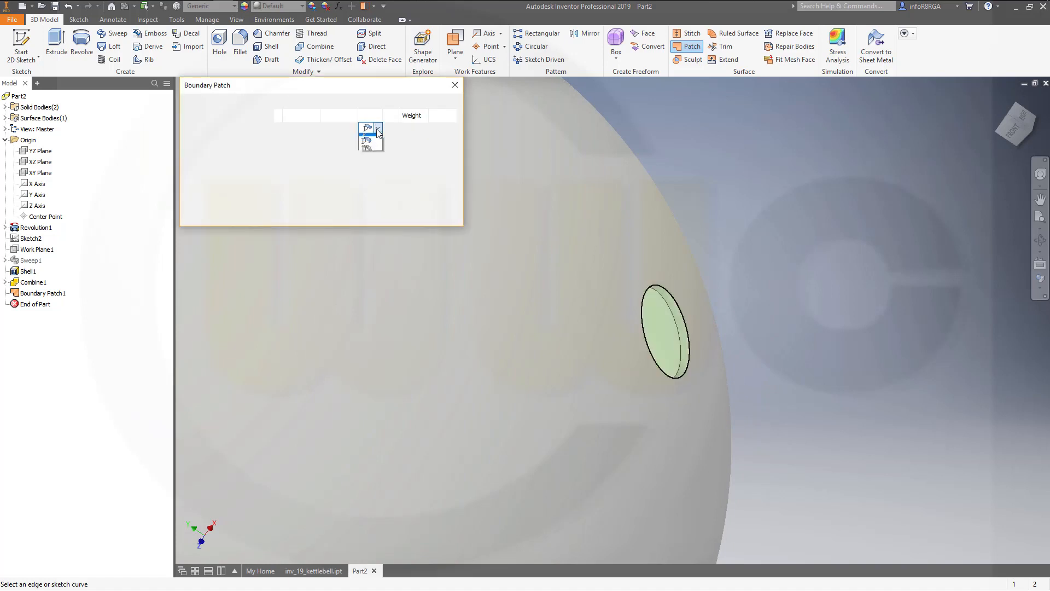
left_click(366, 147)
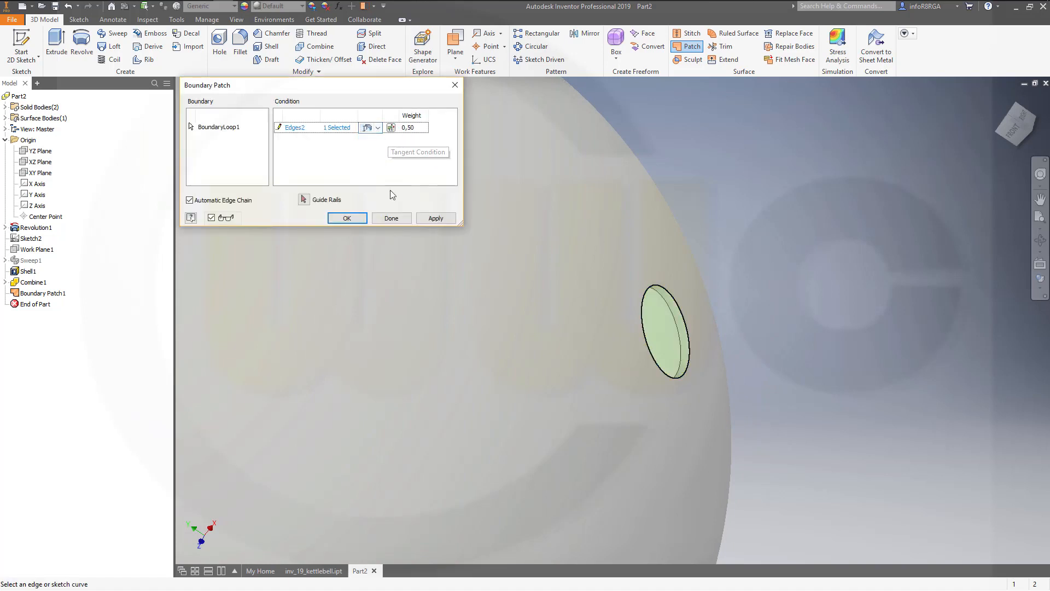
left_click(347, 217)
Hide the sphere body Solid1 and show the swept handle body Solid2
middle_click_drag(418, 277, 647, 307)
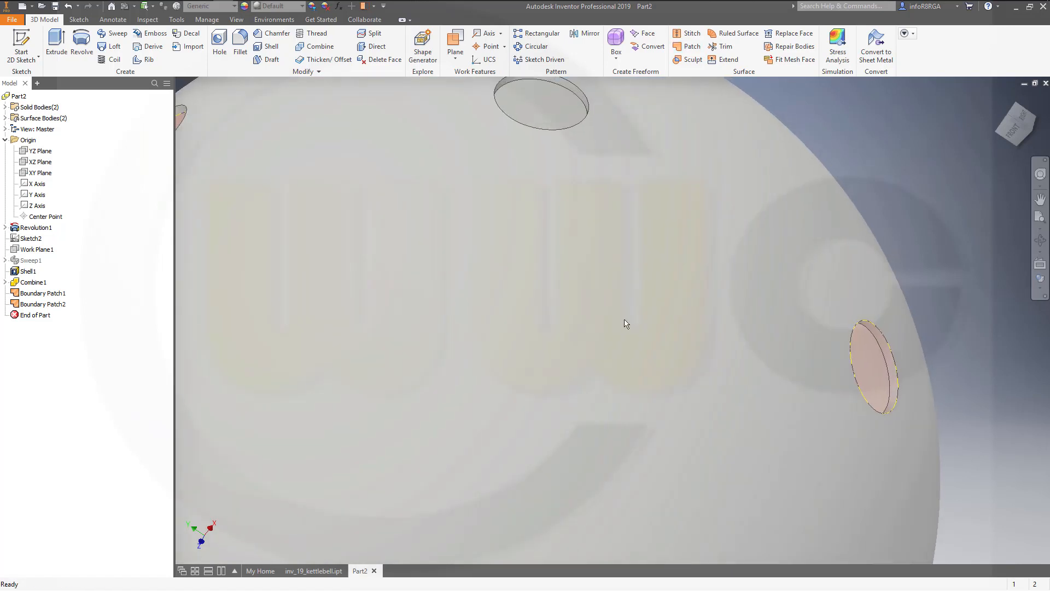
scroll(626, 322, "down", 5)
middle_click_drag(460, 244, 449, 258, "shift")
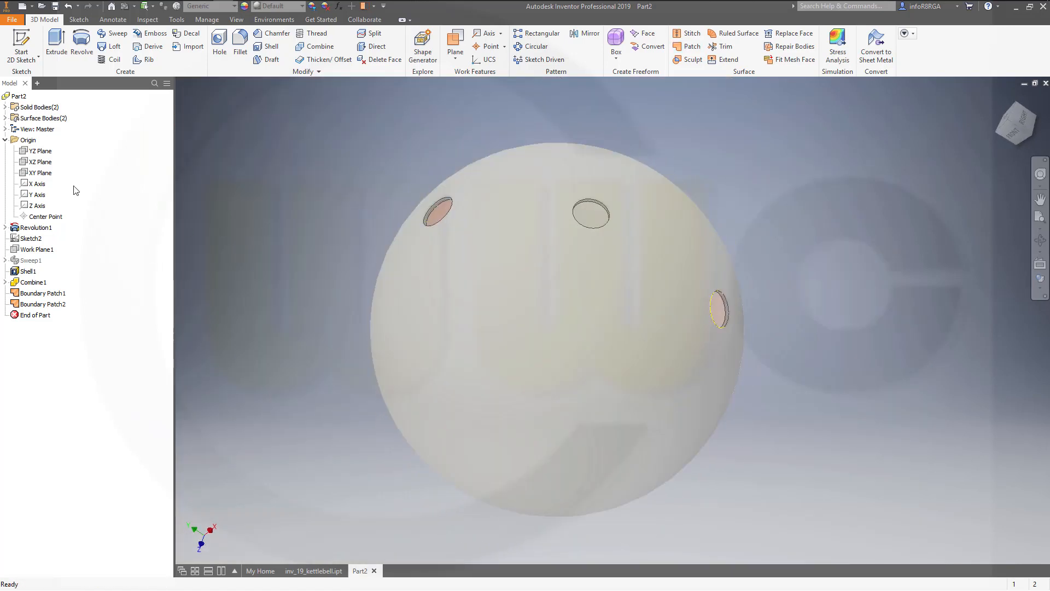
left_click(5, 107)
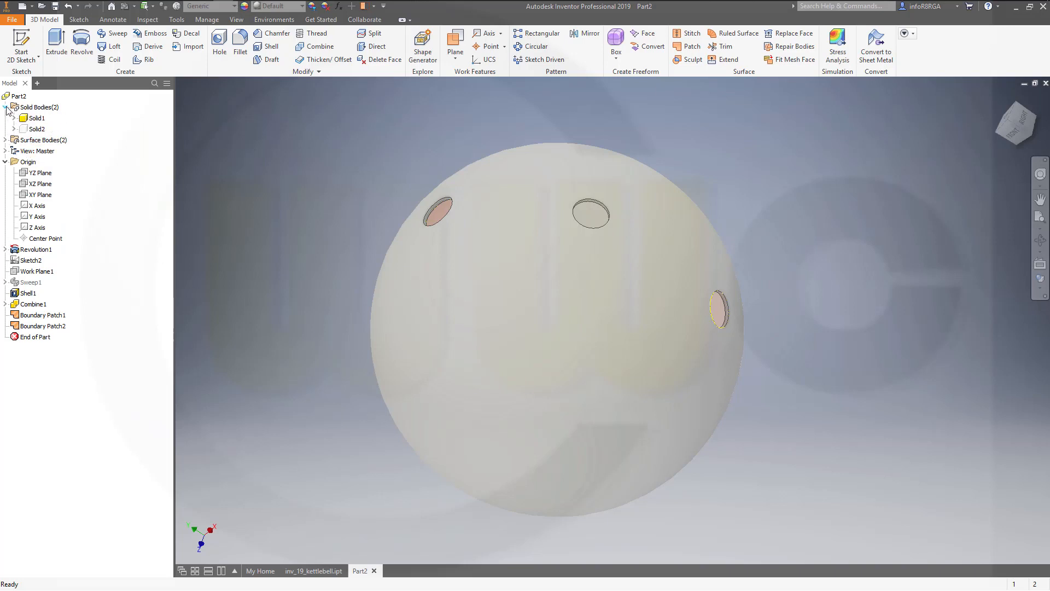
right_click(36, 117)
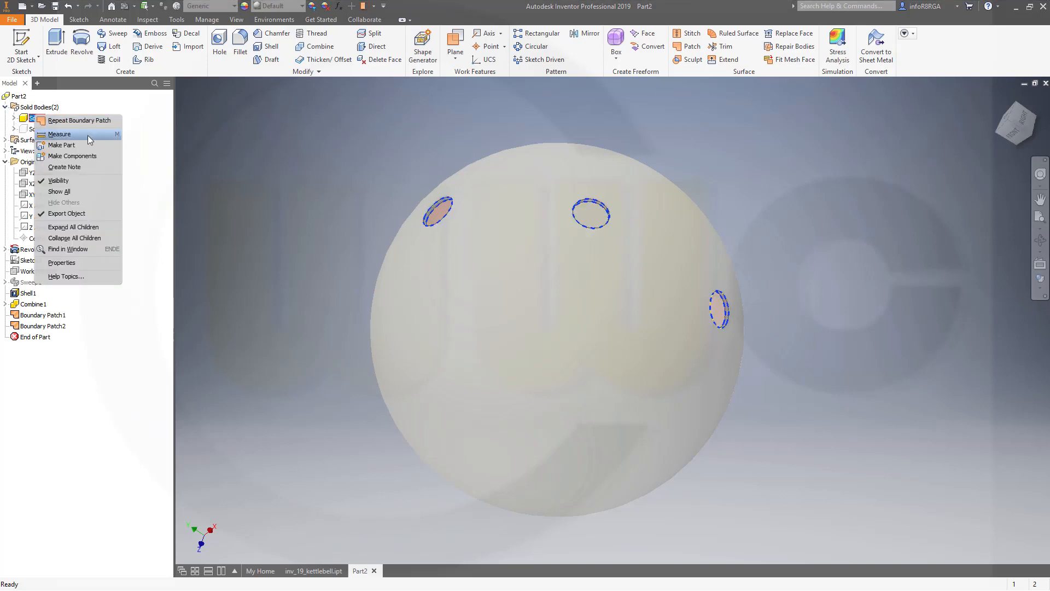
left_click(61, 181)
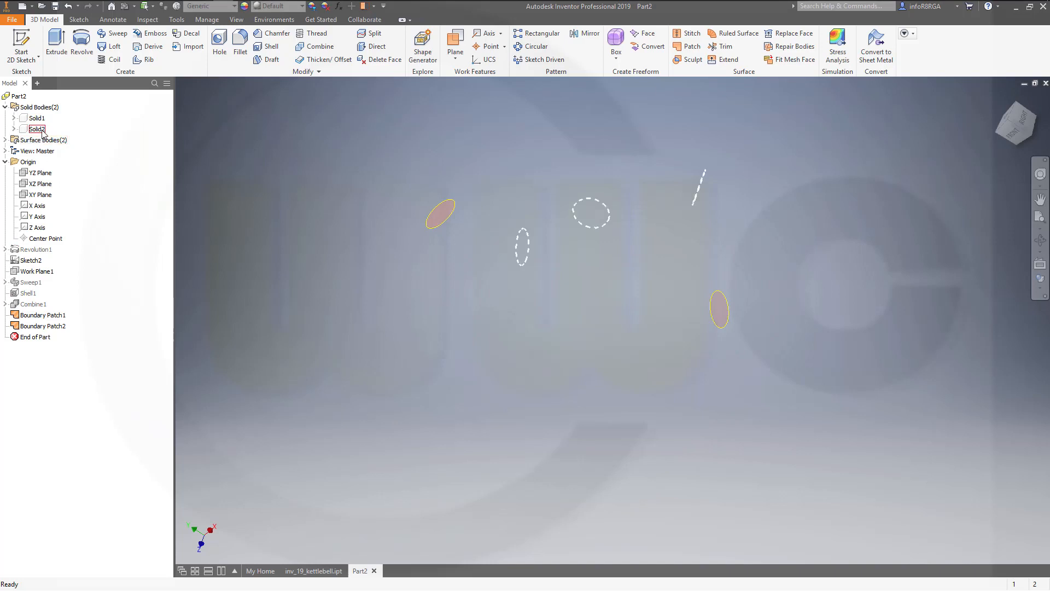
right_click(38, 130)
left_click(64, 184)
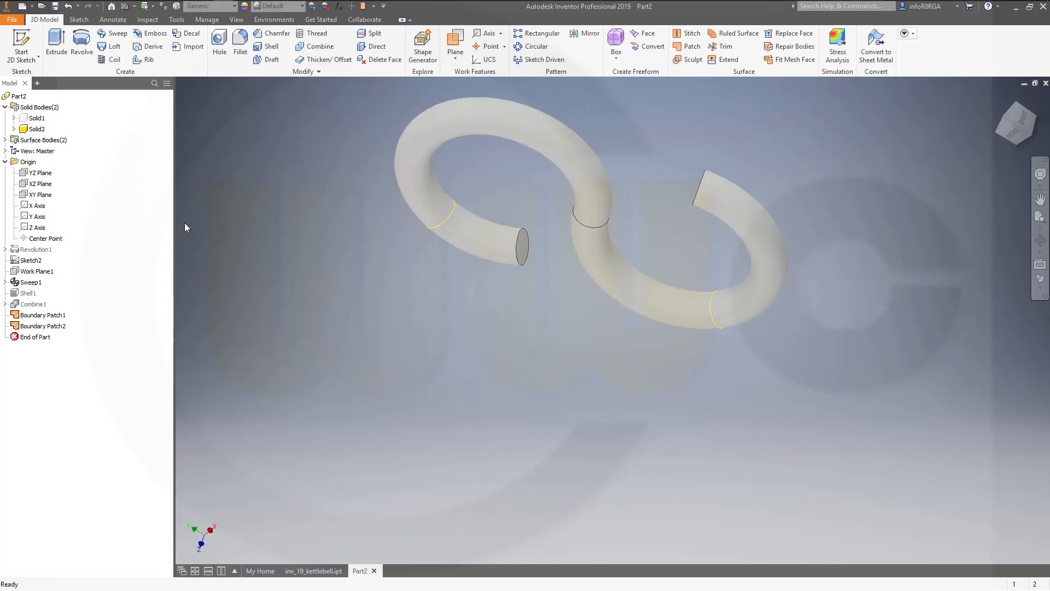
Trim the handle solid with Split at both boundary patches, removing the end segment beyond each patch
middle_click_drag(185, 227, 379, 317, "shift")
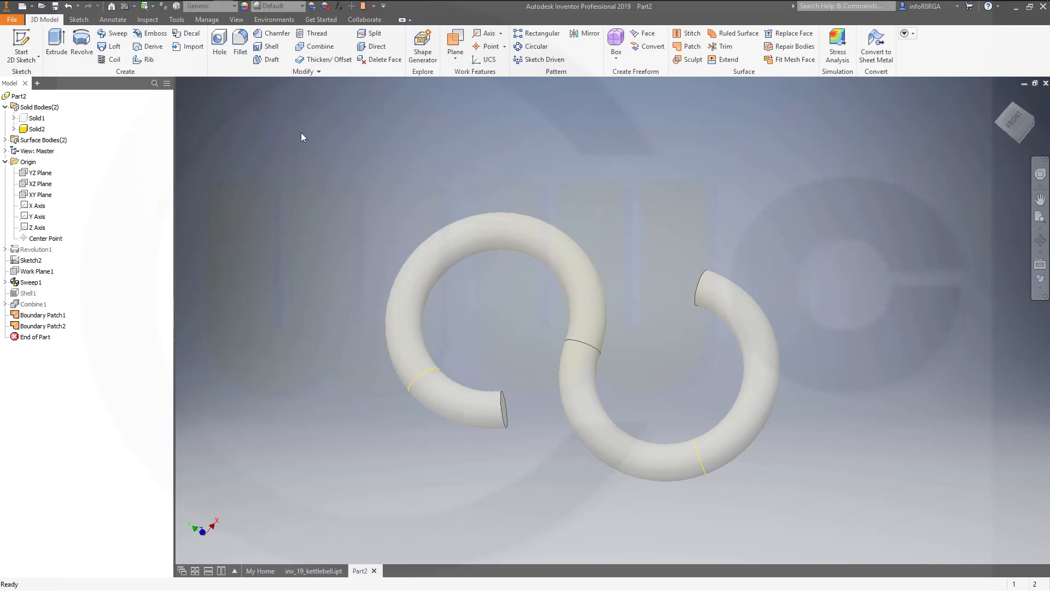
left_click(372, 34)
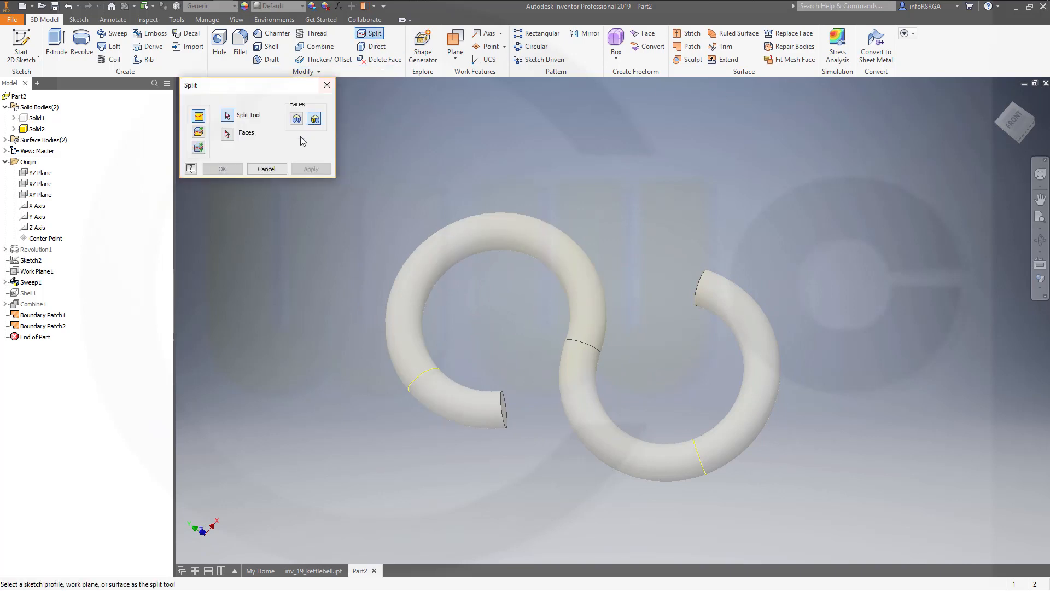
left_click(199, 132)
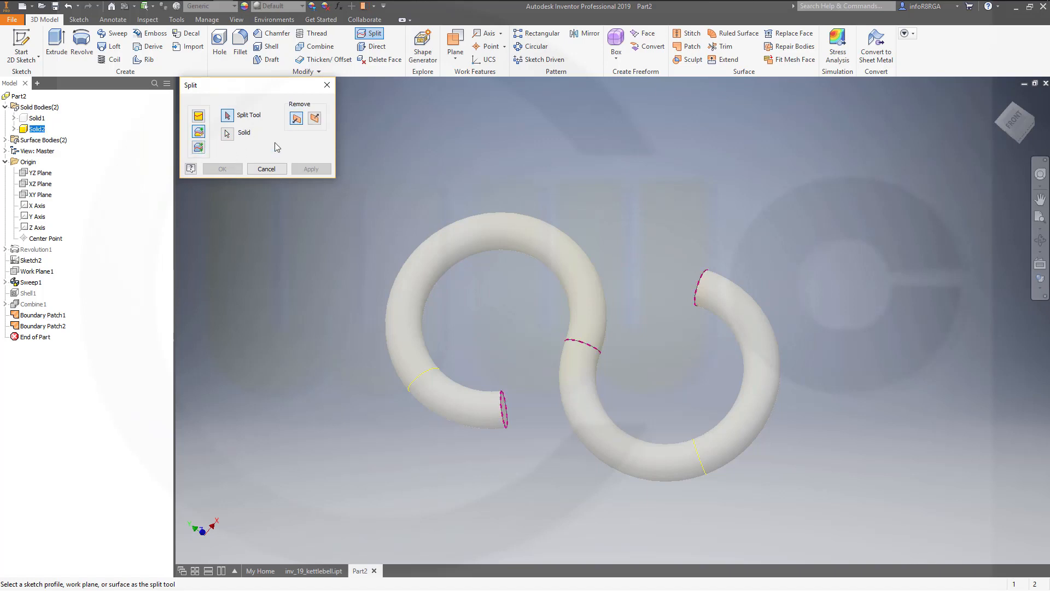
left_click(426, 375)
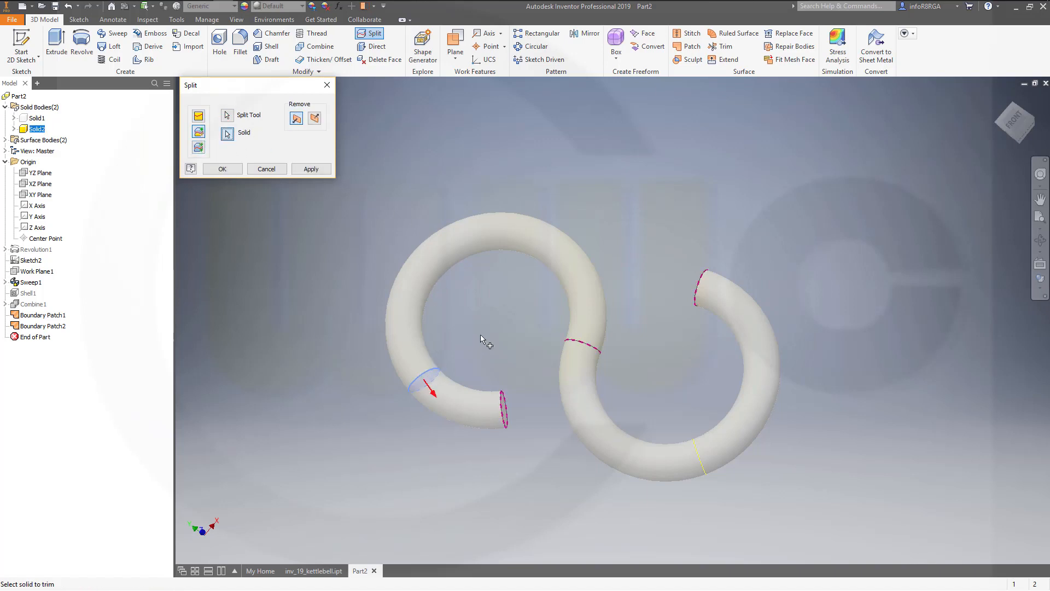
left_click(311, 169)
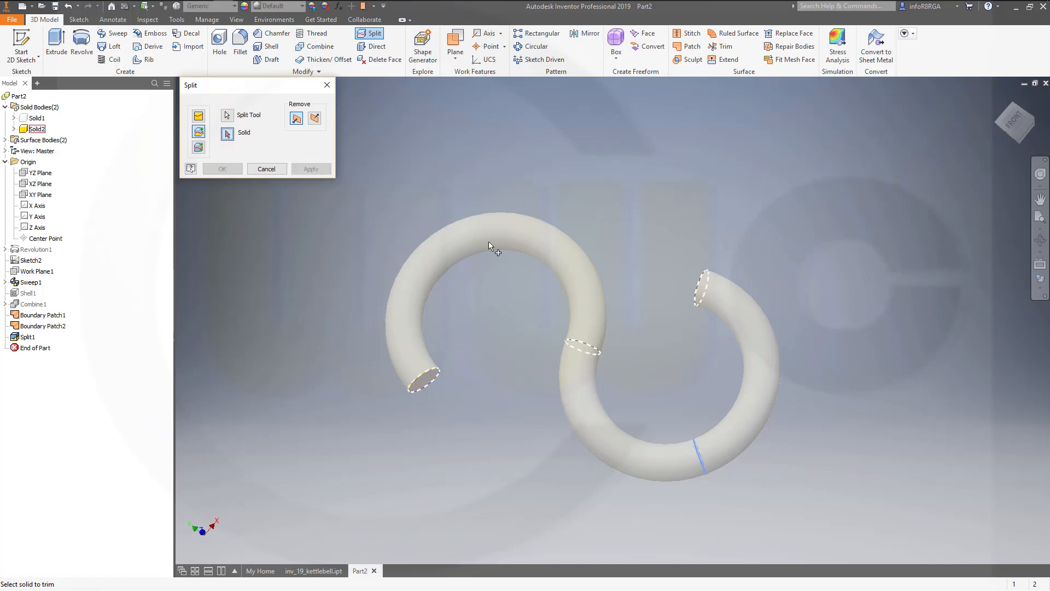
left_click(592, 321)
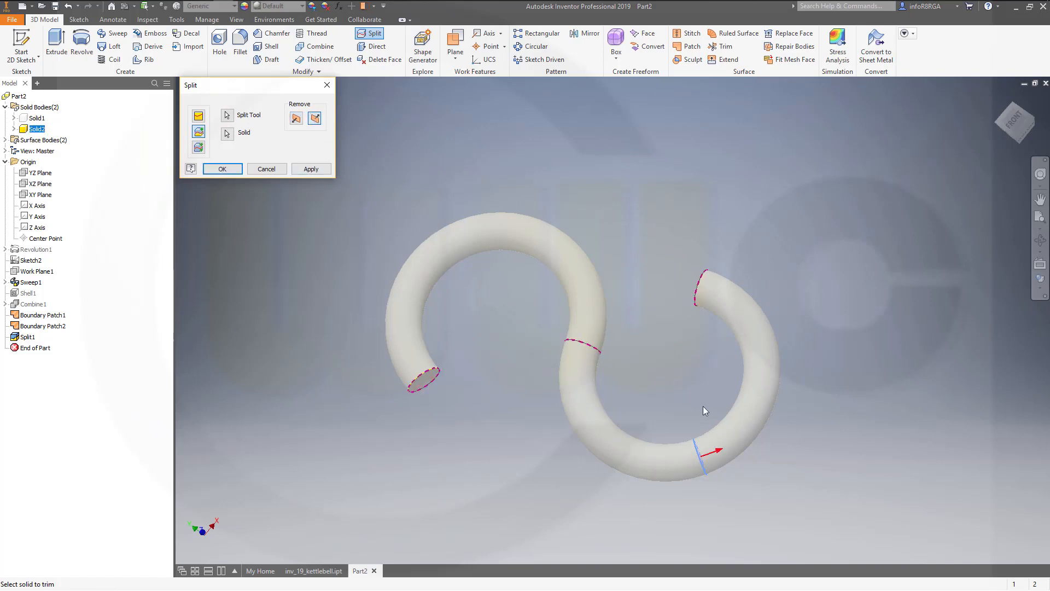
left_click(222, 169)
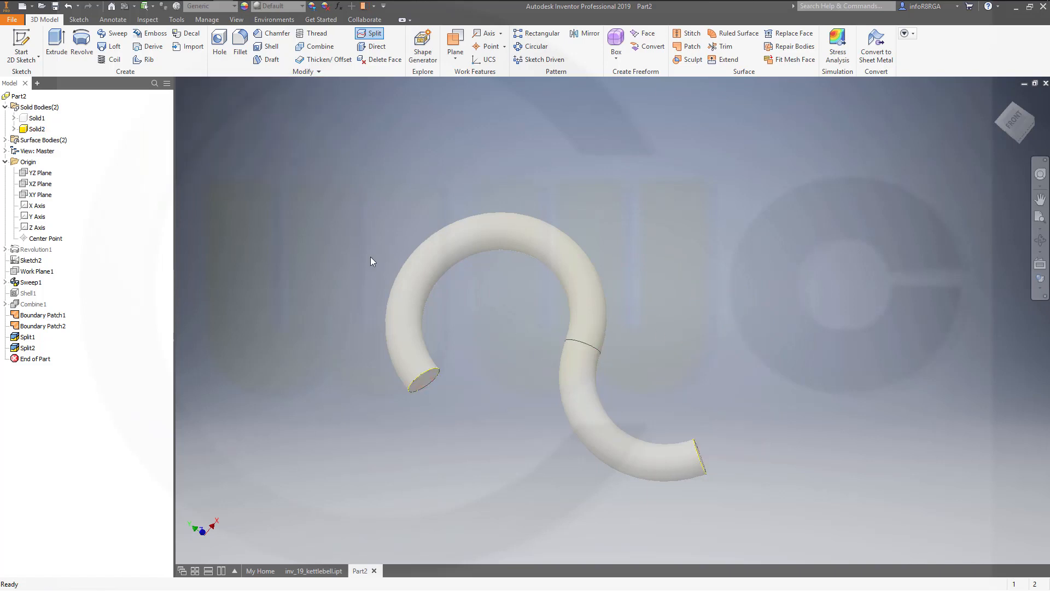
Hide the two boundary patch surfaces at the ends of the trimmed handle
middle_click_drag(370, 257, 536, 294, "shift")
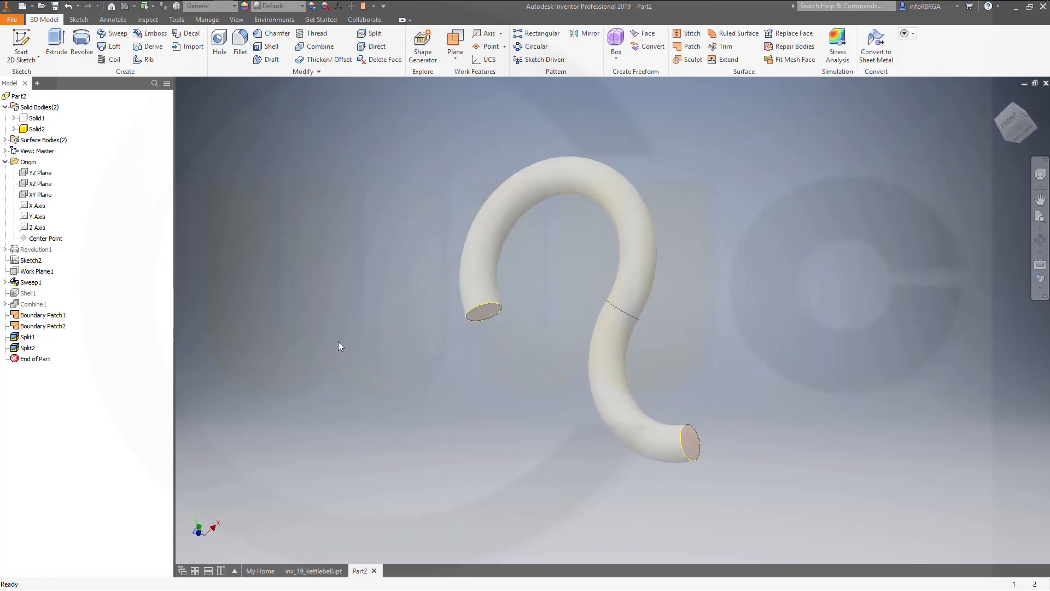
left_click(52, 315)
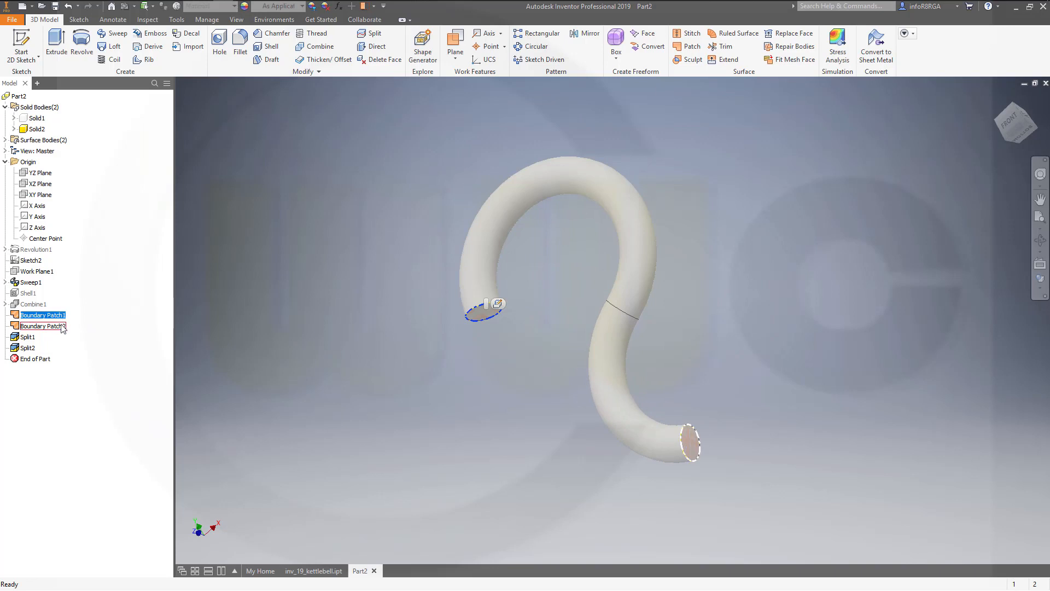
left_click(52, 326, "ctrl")
right_click(61, 328)
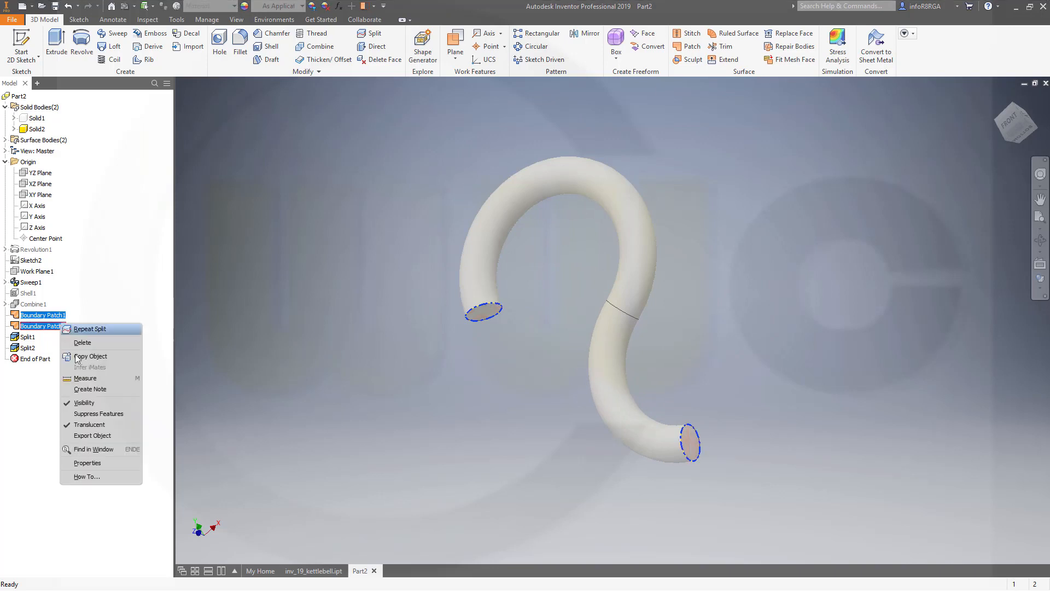
left_click(82, 402)
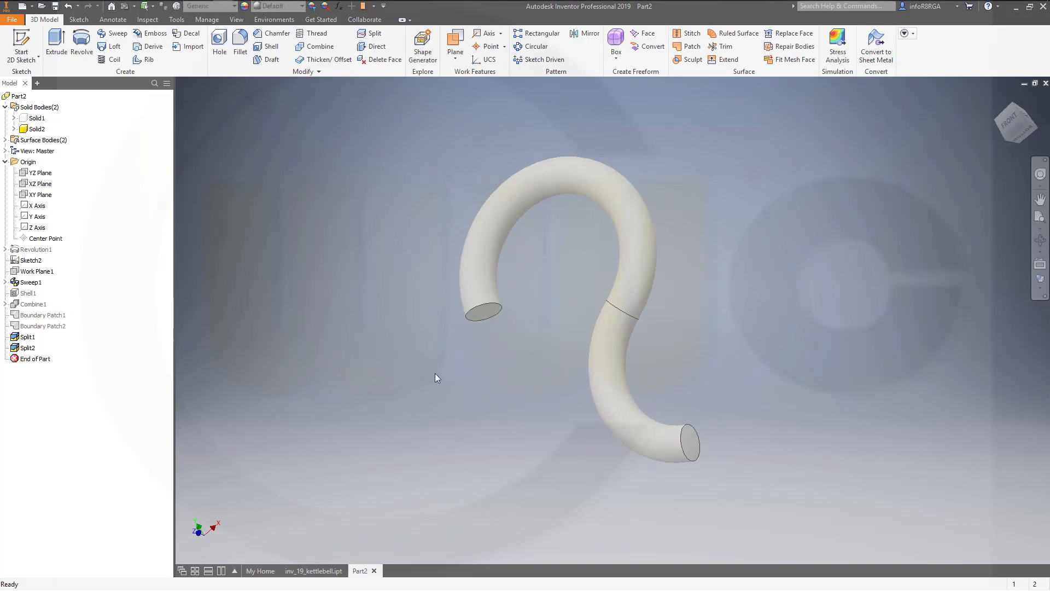
Shell the trimmed handle with a 2 mm wall thickness, removing both end faces
middle_click_drag(435, 373, 550, 364, "shift")
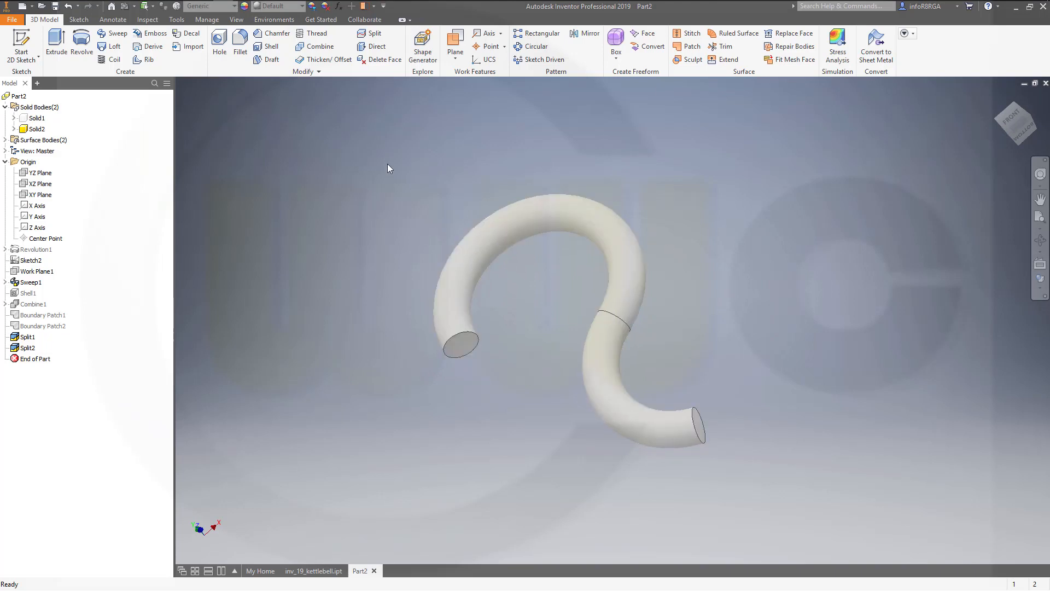
left_click(268, 47)
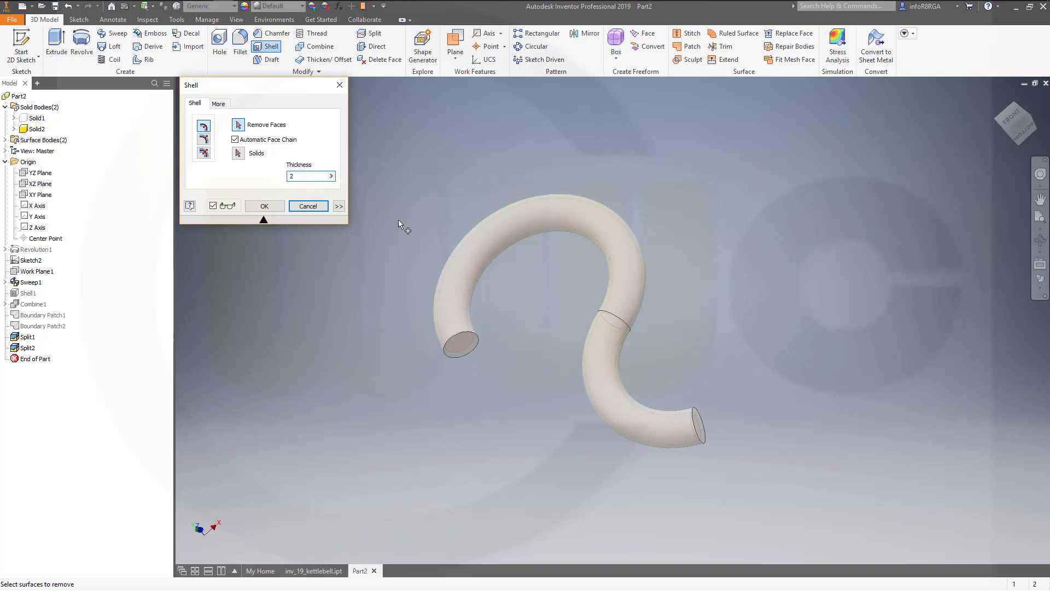
left_click(463, 349)
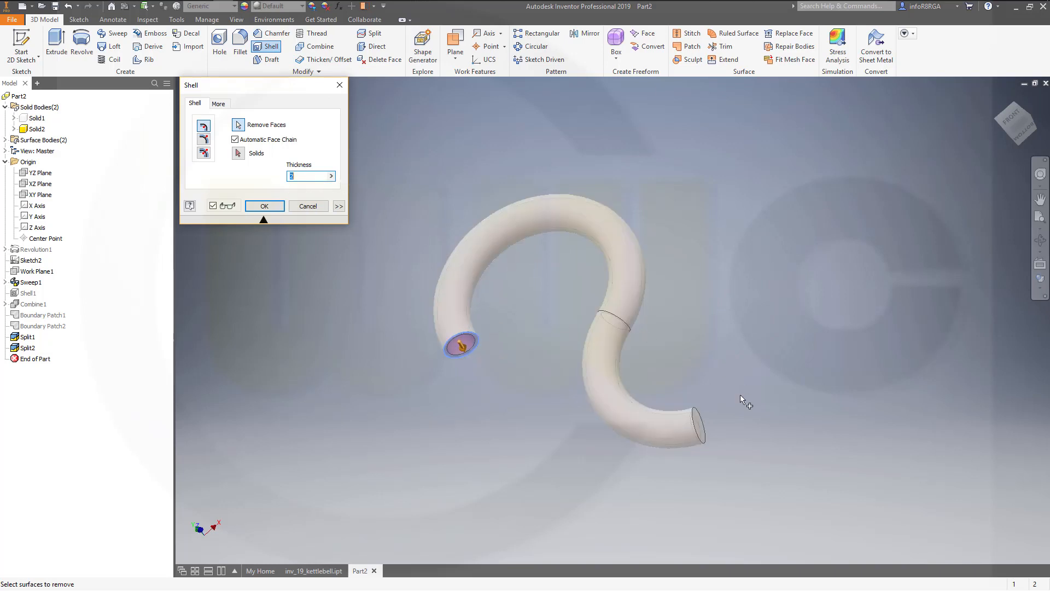
left_click(700, 432)
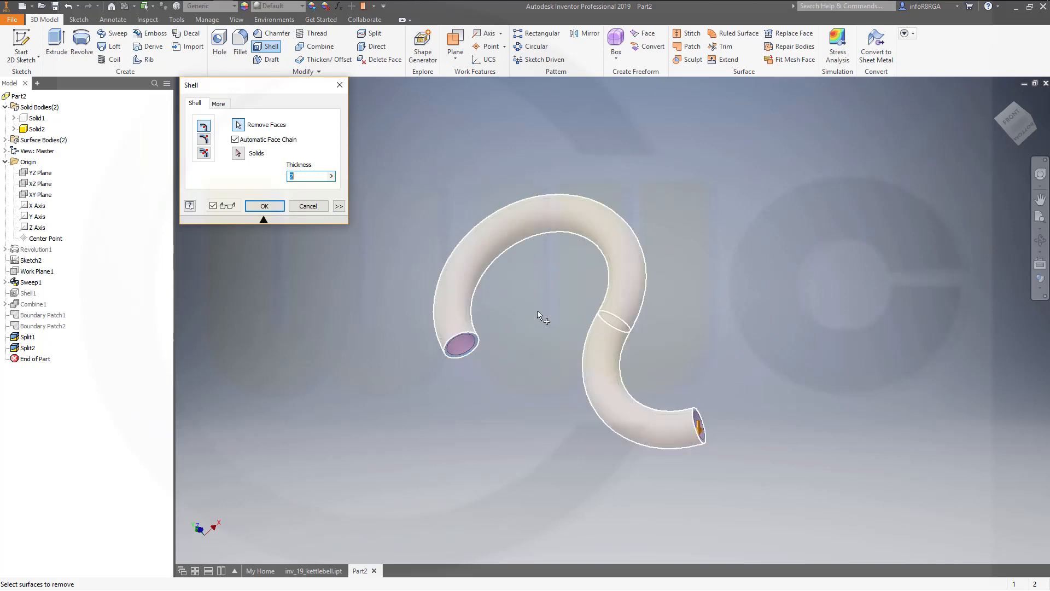
left_click(264, 206)
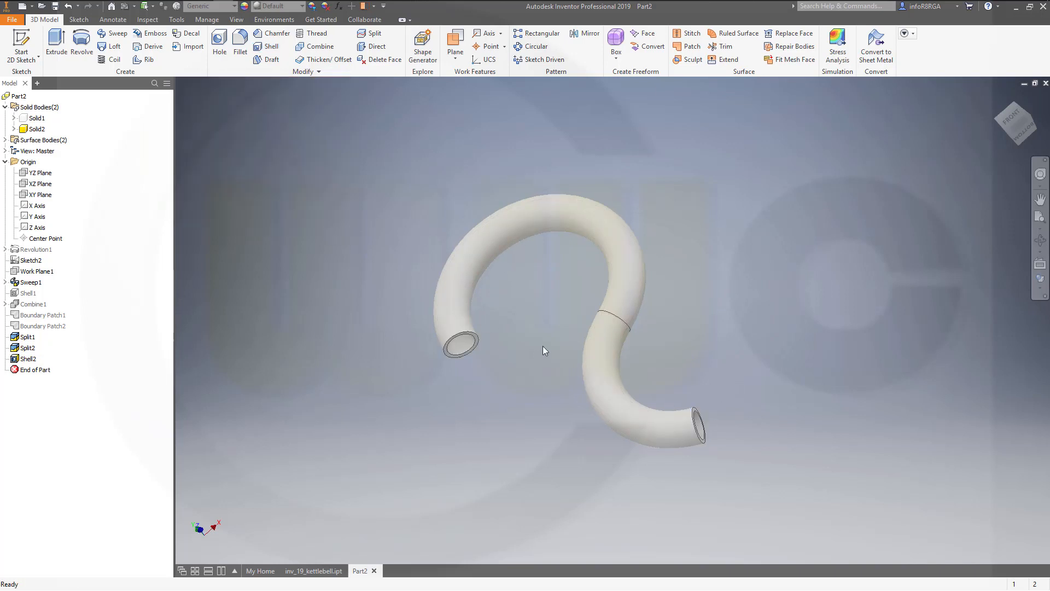
Show the sphere body Solid1 again together with the hollow handle
middle_click_drag(542, 347, 526, 362, "shift")
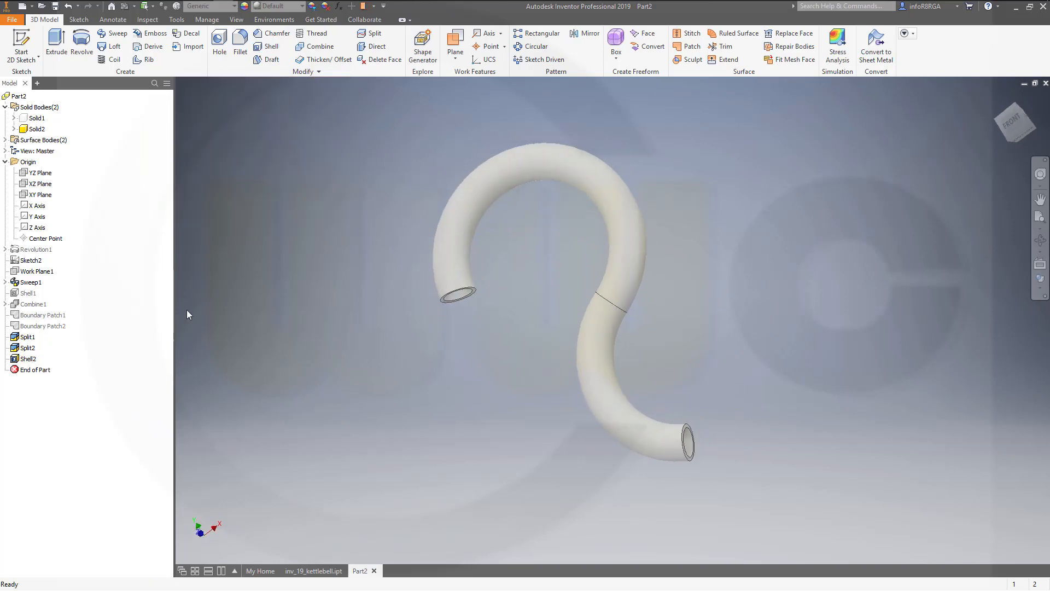
right_click(42, 119)
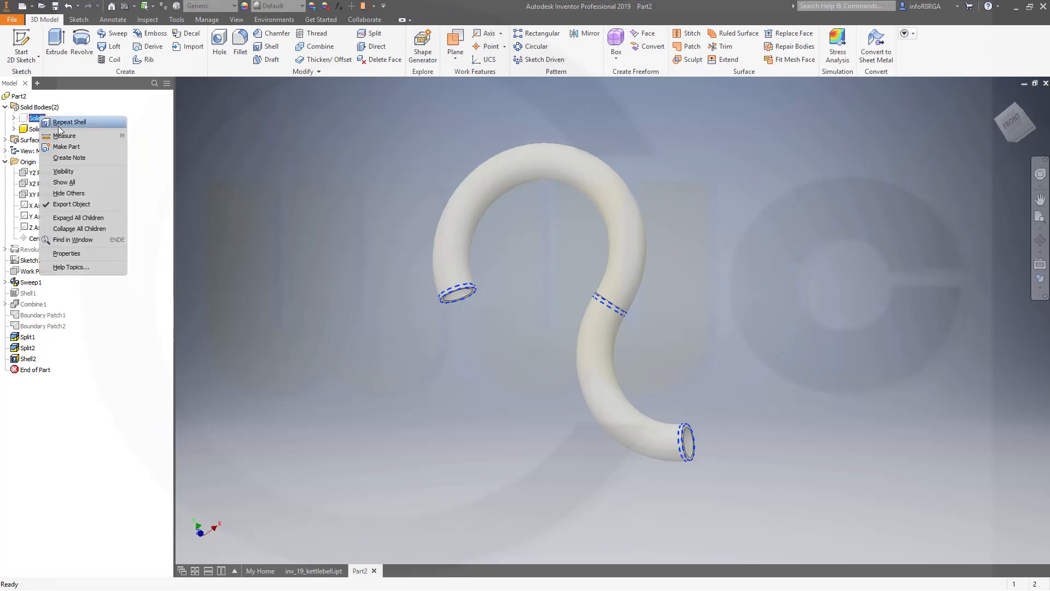
left_click(70, 173)
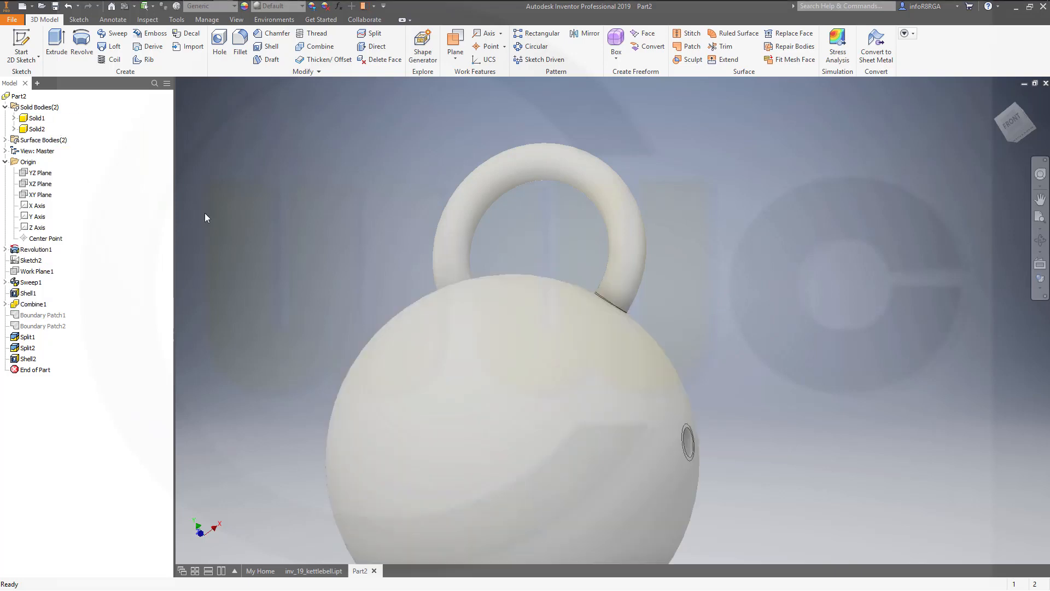
Join the hollow handle to the sphere with Combine, using the sphere as base and the handle as toolbody
mouse_move(340, 273)
middle_mouse_down("shift")
mouse_move(375, 257)
mouse_move(323, 262)
mouse_move(351, 255)
middle_mouse_up("shift")
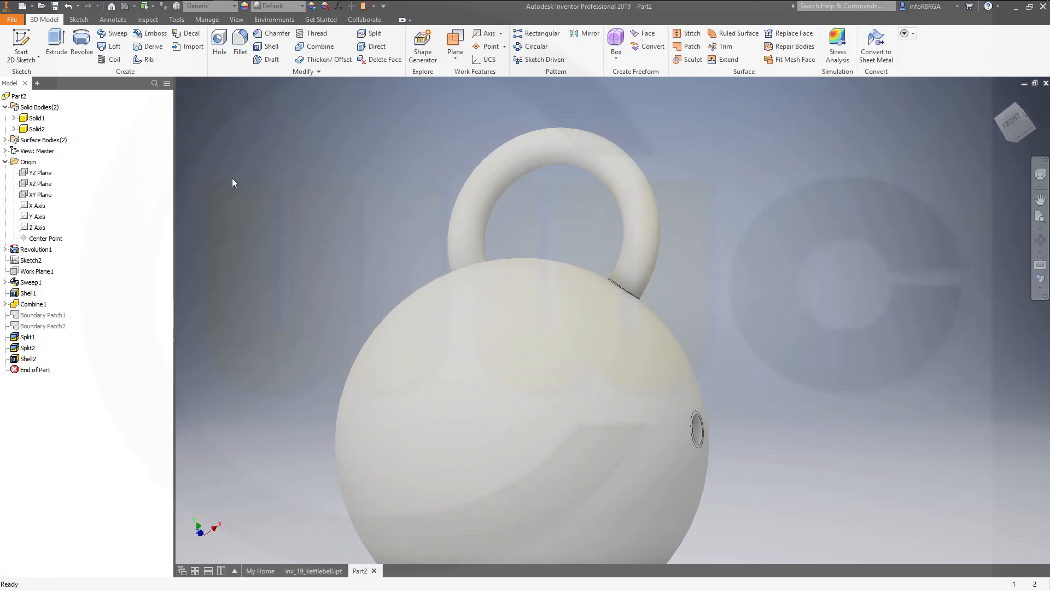
left_click(314, 47)
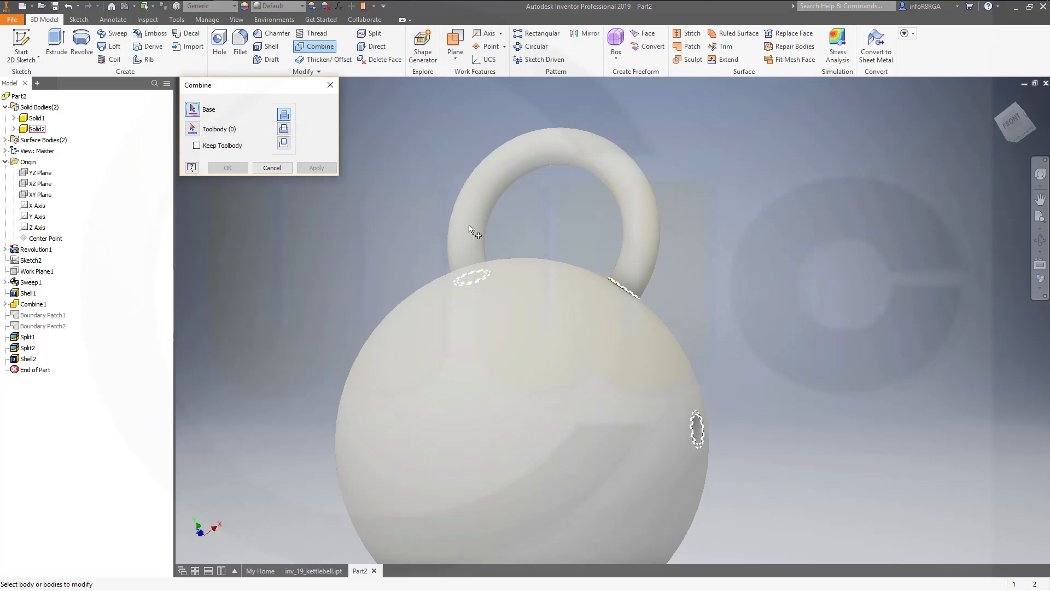
left_click(437, 309)
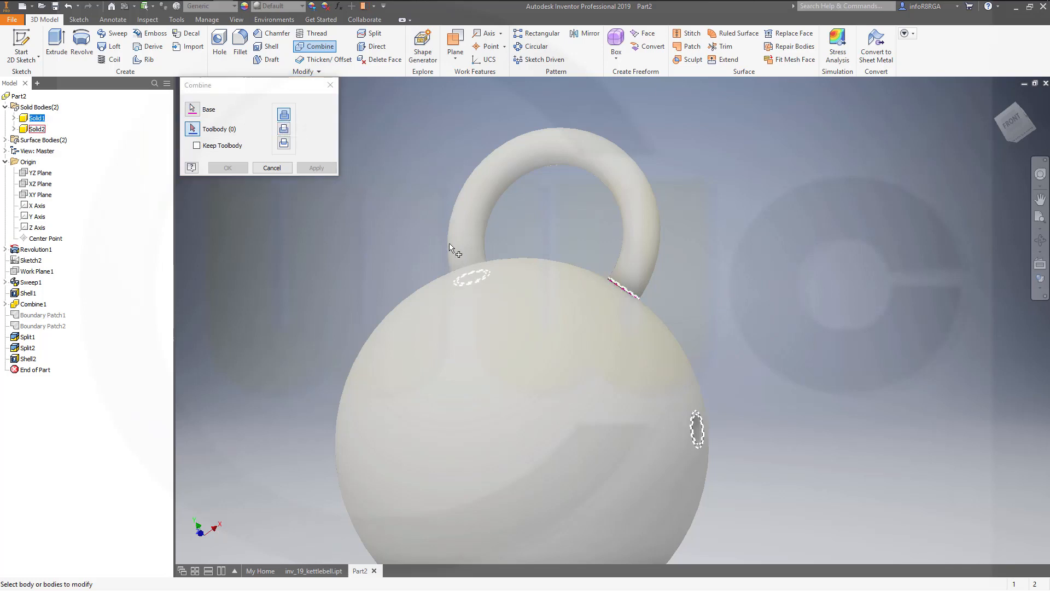
left_click(462, 236)
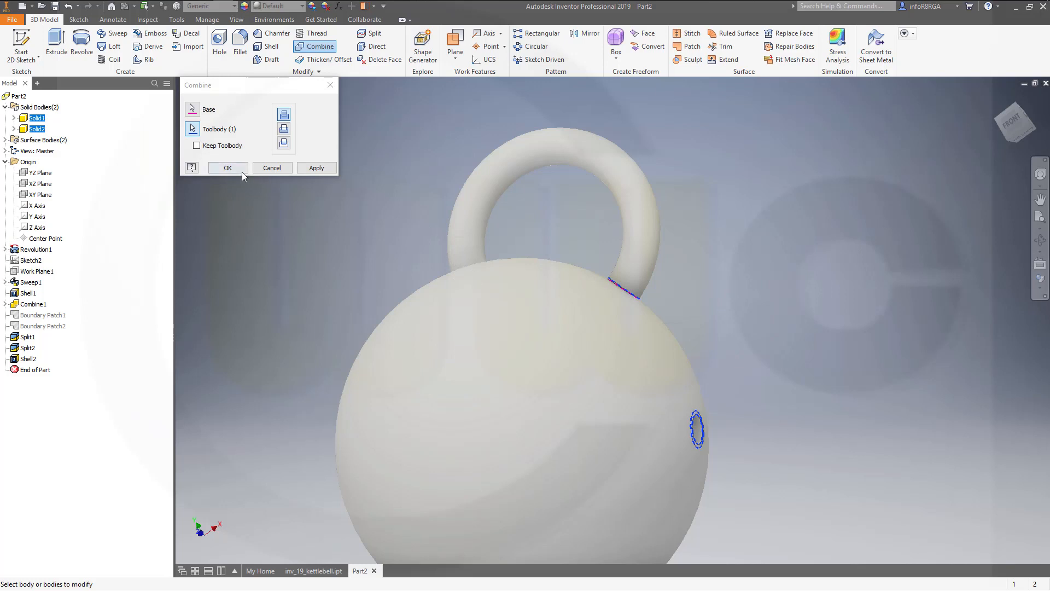
left_click(242, 172)
Cut the model open for viewing with a half section view on the XY Plane at 0 mm offset
middle_click_drag(409, 241, 567, 371, "shift")
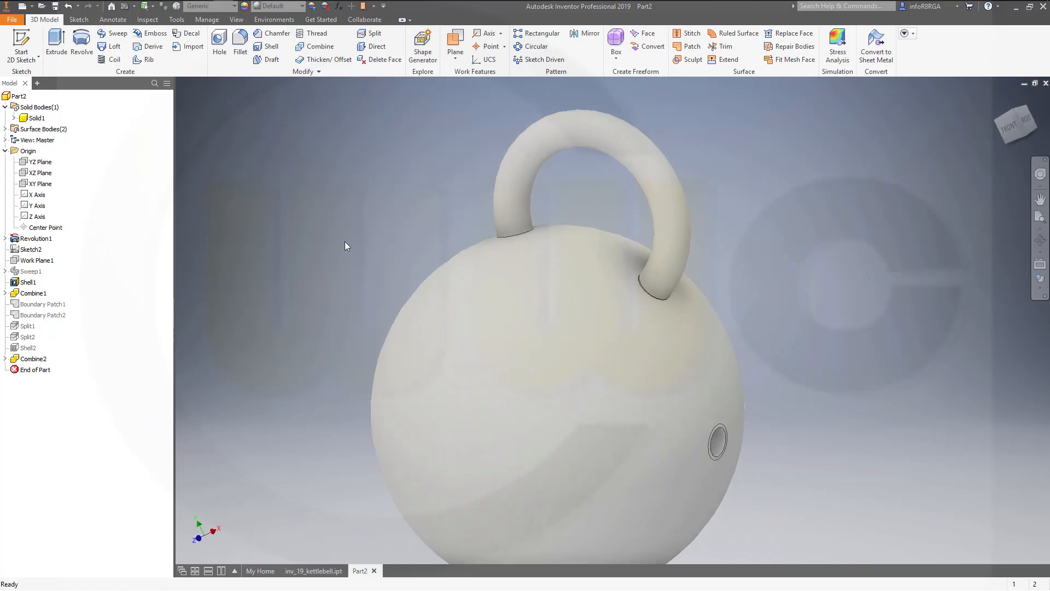
left_click(242, 22)
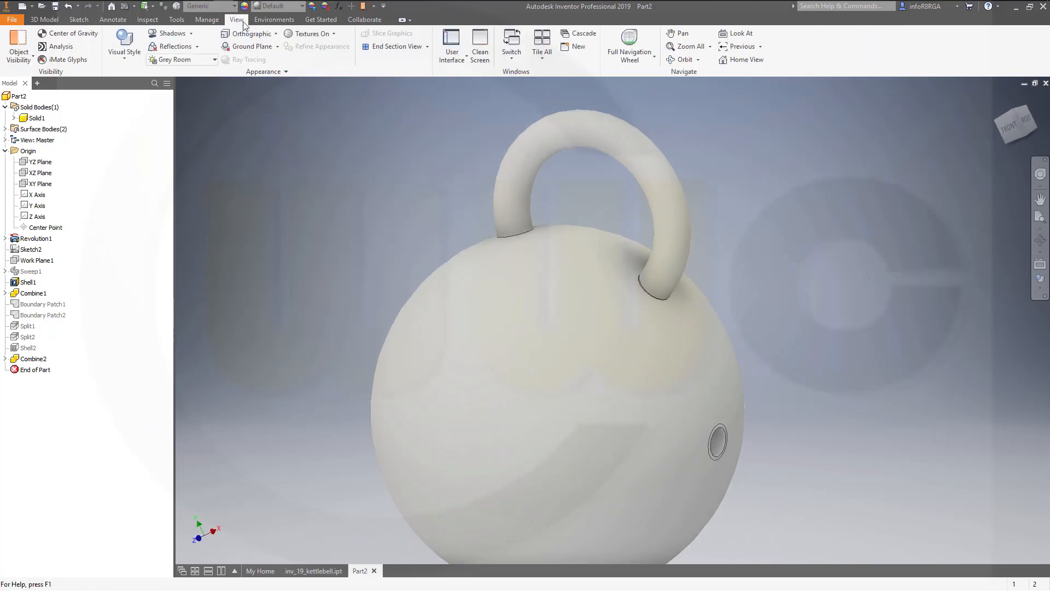
left_click(428, 48)
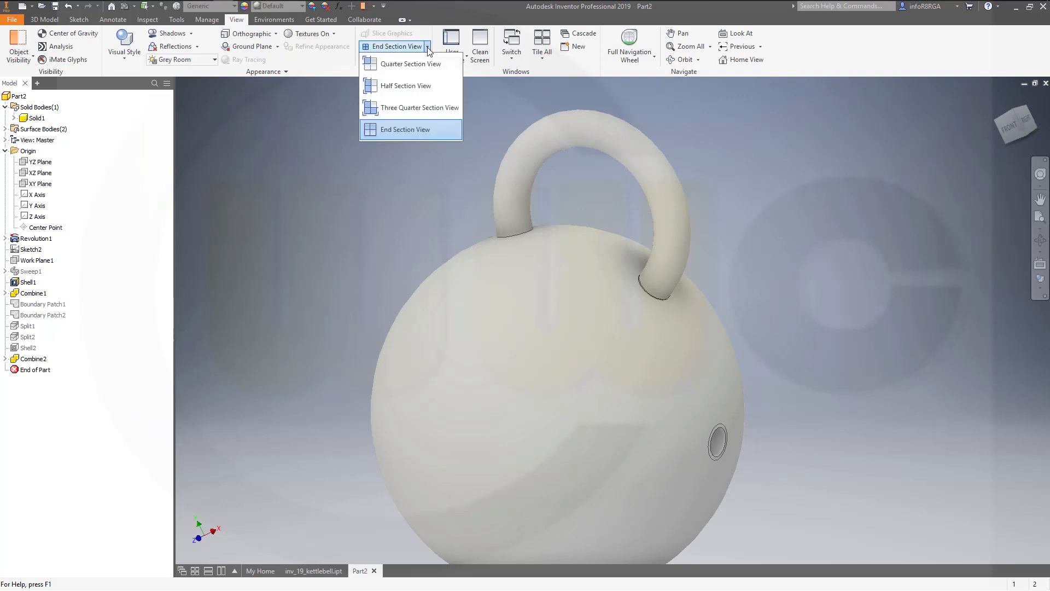
left_click(404, 87)
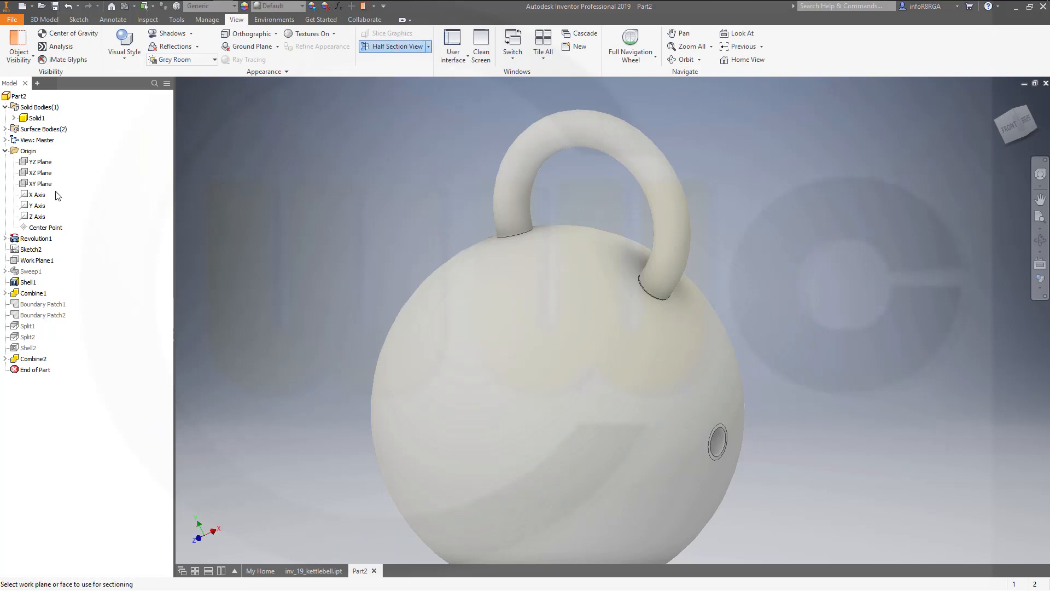
left_click(40, 183)
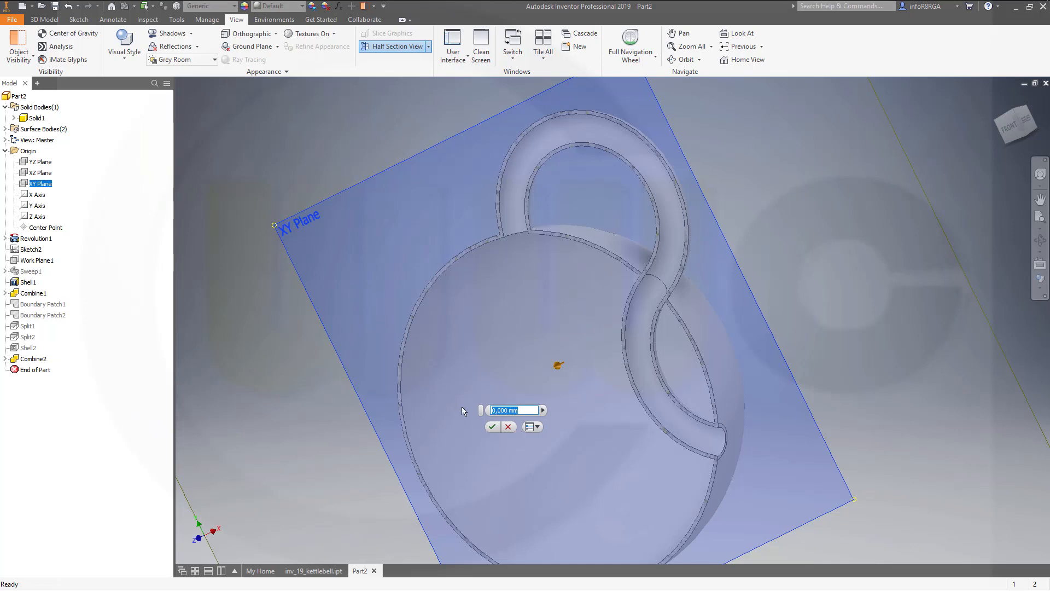
left_click(491, 427)
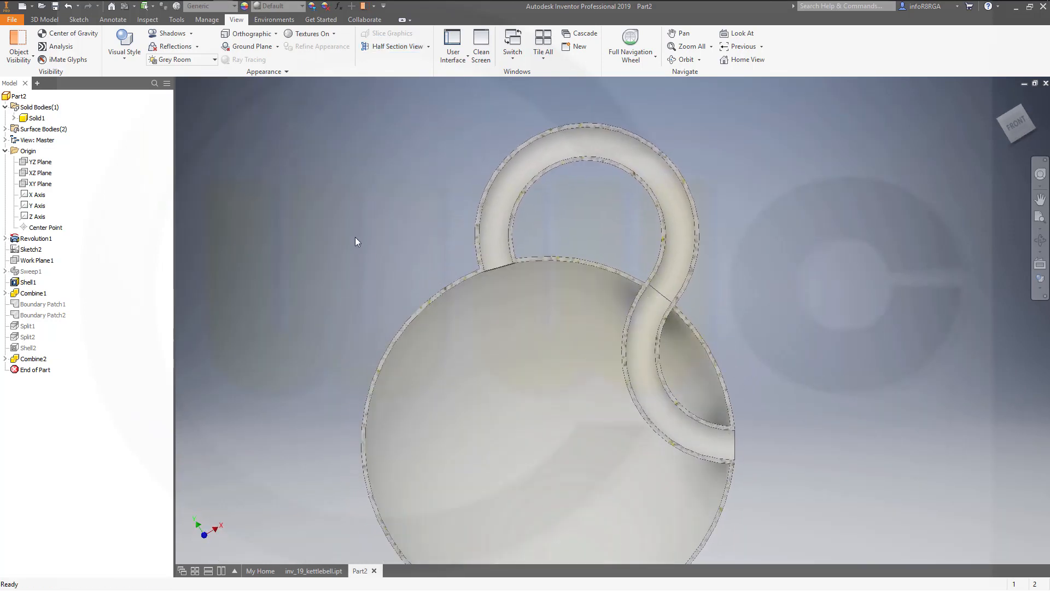
Set up a 5 mm constant-radius fillet on the outer edge where the handle's upper end joins the sphere
left_click(45, 20)
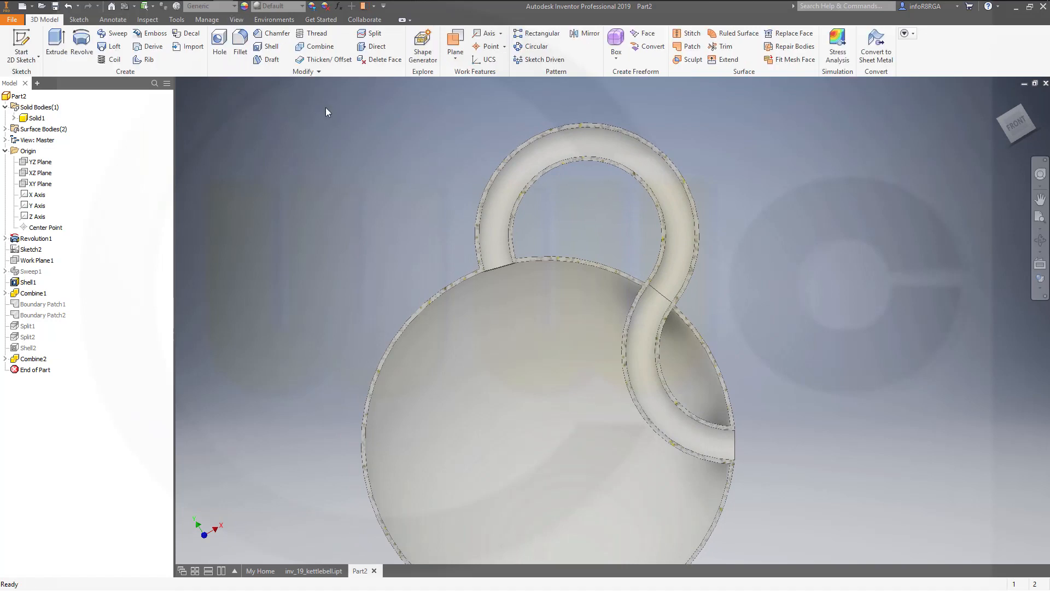
left_click(241, 42)
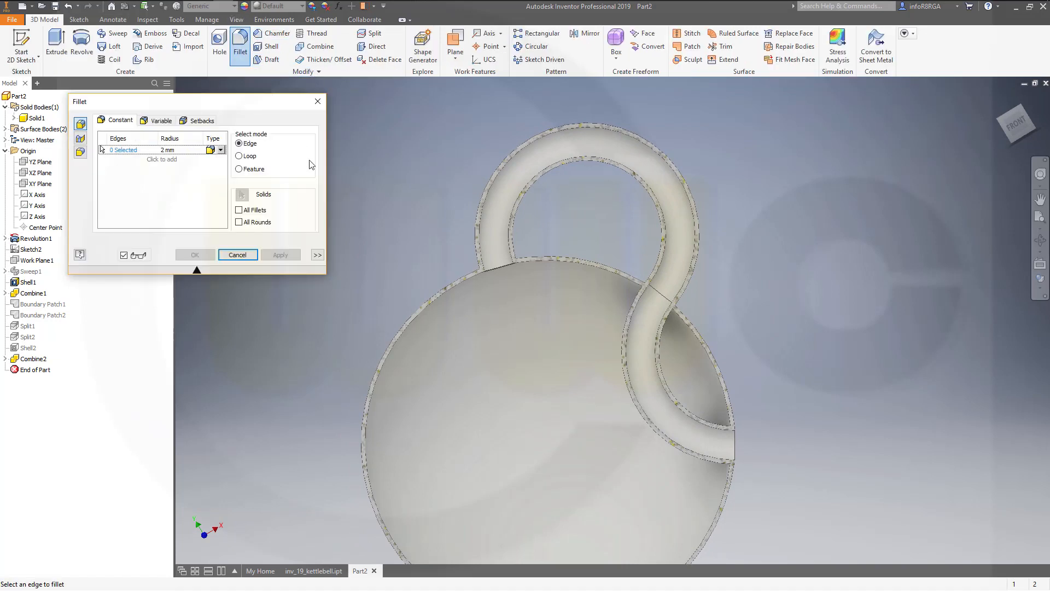
left_click(188, 150)
middle_click_drag(429, 244, 532, 258, "shift")
scroll(623, 322, "down", 3)
scroll(624, 321, "up", 6)
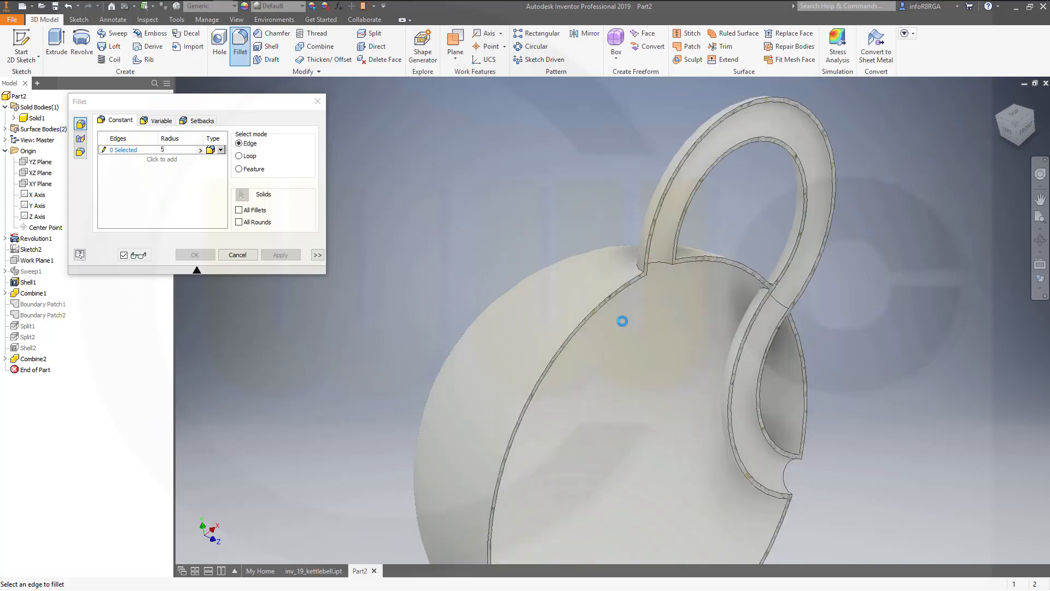
left_click(659, 231)
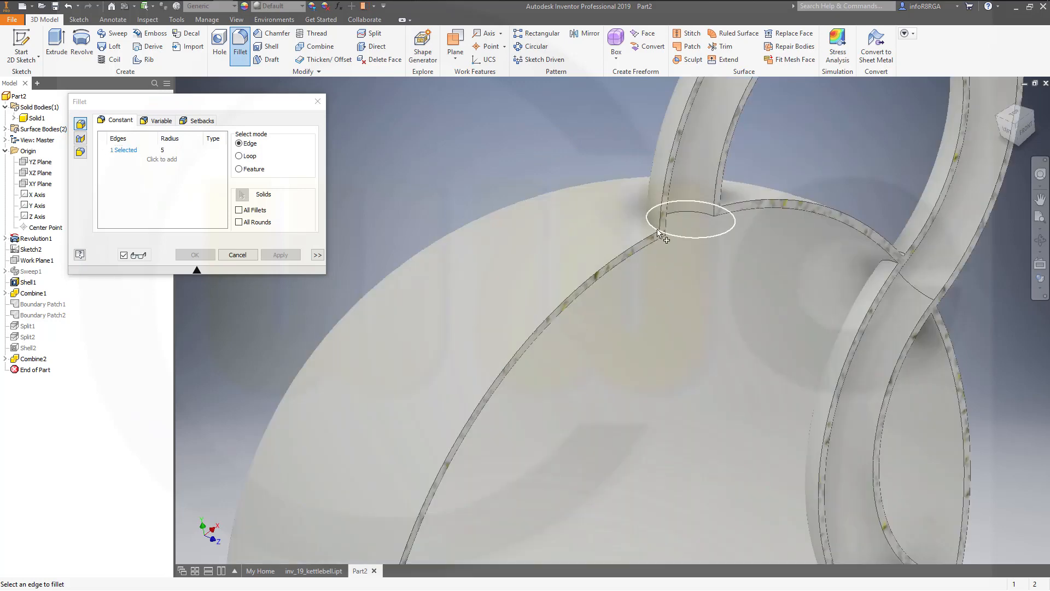
Add the edge inside the sphere around the handle's lower exit to the 5 mm fillet and apply it
scroll(714, 284, "down", 4)
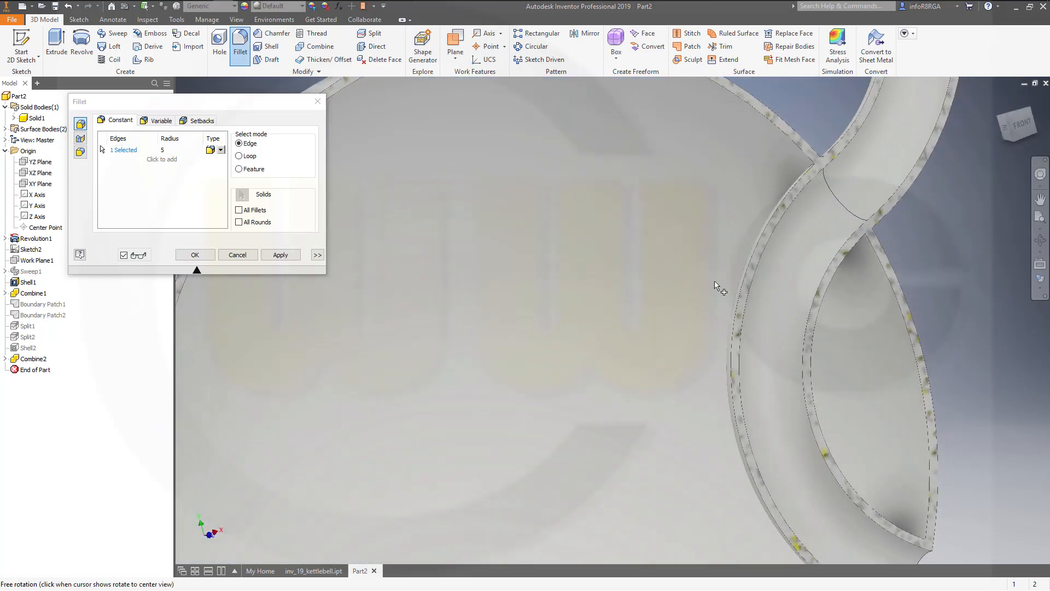
scroll(586, 279, "down", 2)
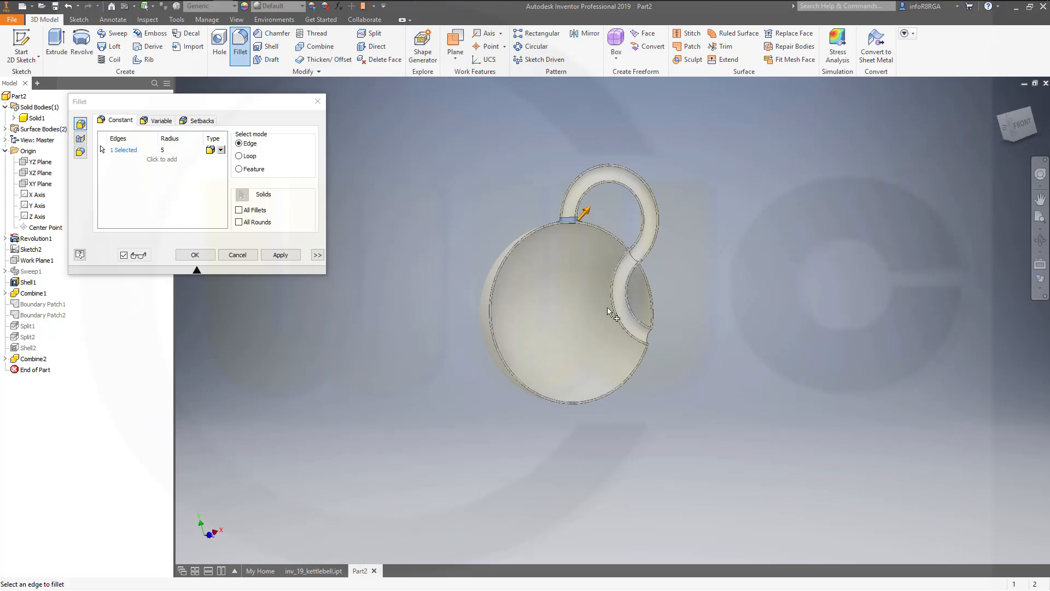
scroll(638, 350, "down", 1)
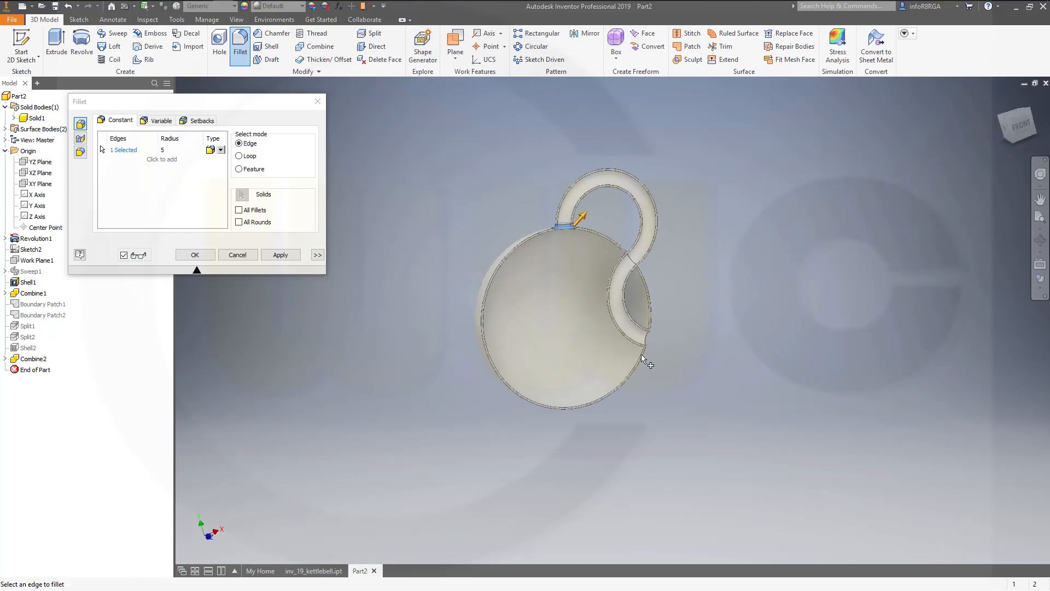
scroll(644, 361, "down", 2)
scroll(643, 359, "up", 6)
scroll(639, 358, "down", 2)
scroll(618, 327, "down", 2)
middle_click_drag(618, 327, 690, 274, "shift")
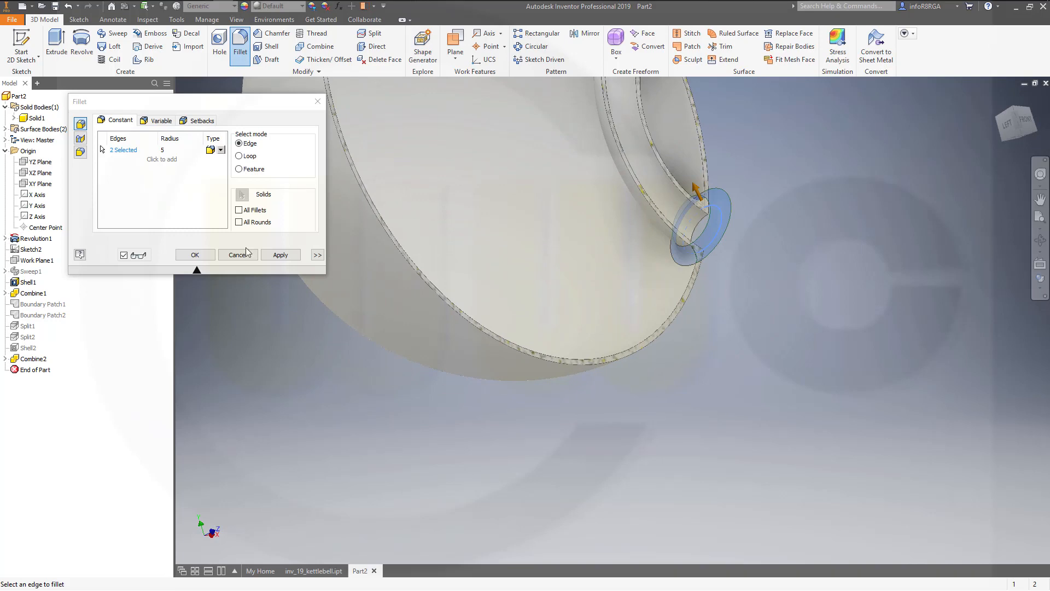
left_click(280, 255)
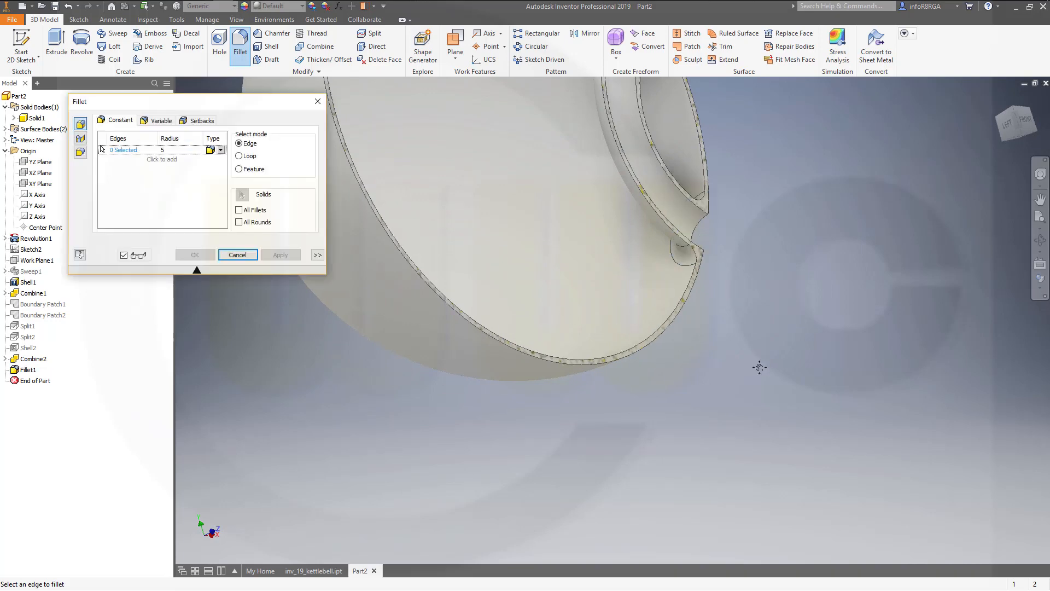
Fillet the rim where the handle's upper end opens into the sphere and the outer rim of its lower opening with 5 mm radius
middle_click_drag(757, 368, 664, 312, "shift")
scroll(580, 313, "down", 6)
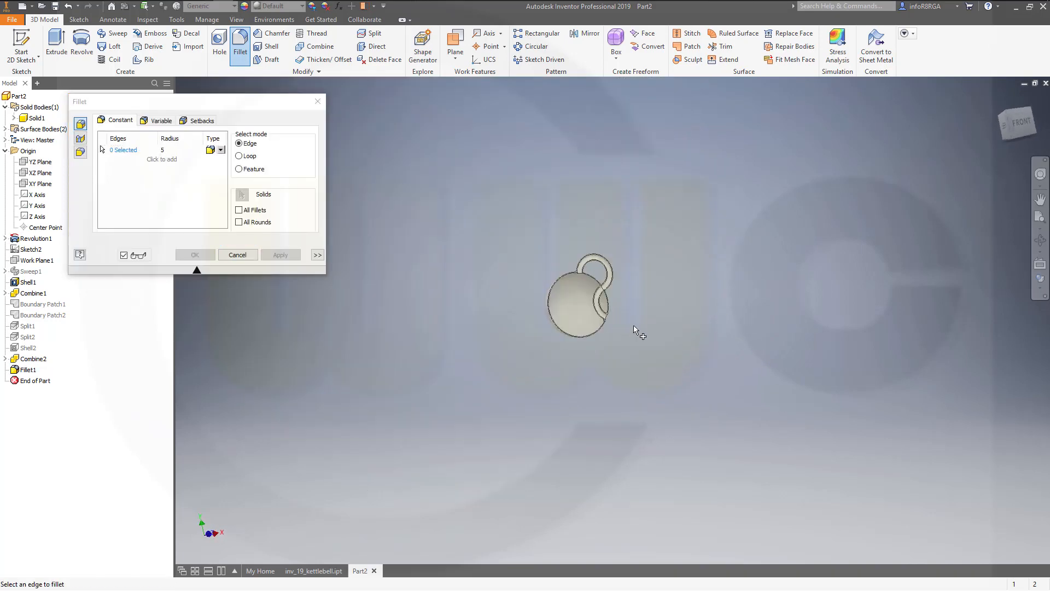
scroll(555, 284, "up", 4)
scroll(559, 283, "down", 3)
middle_click_drag(604, 297, 624, 339)
scroll(613, 338, "down", 1)
scroll(612, 345, "up", 5)
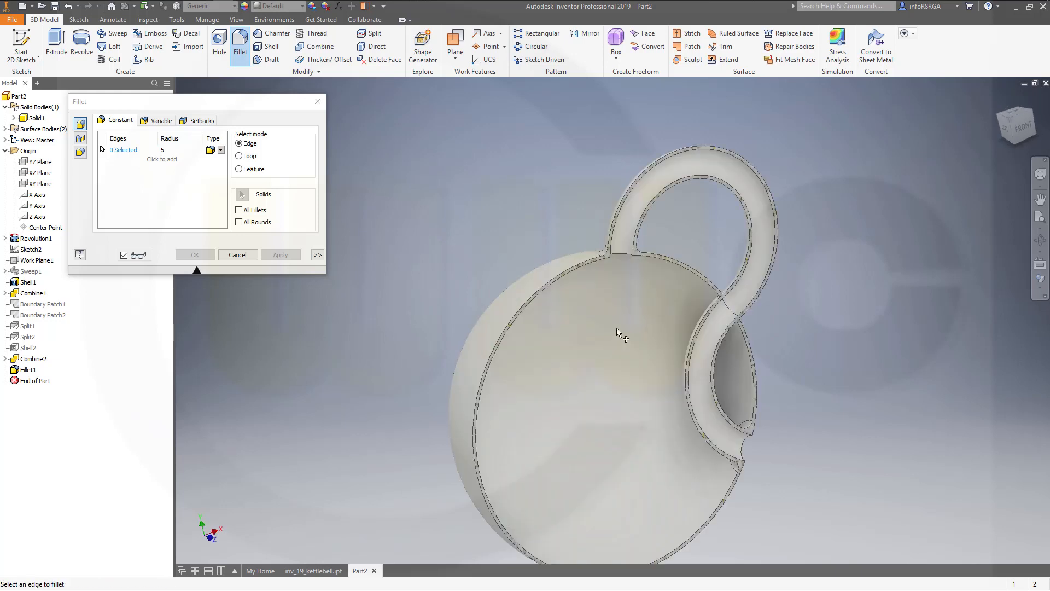
middle_click_drag(589, 308, 575, 275, "shift")
middle_click_drag(566, 238, 587, 345)
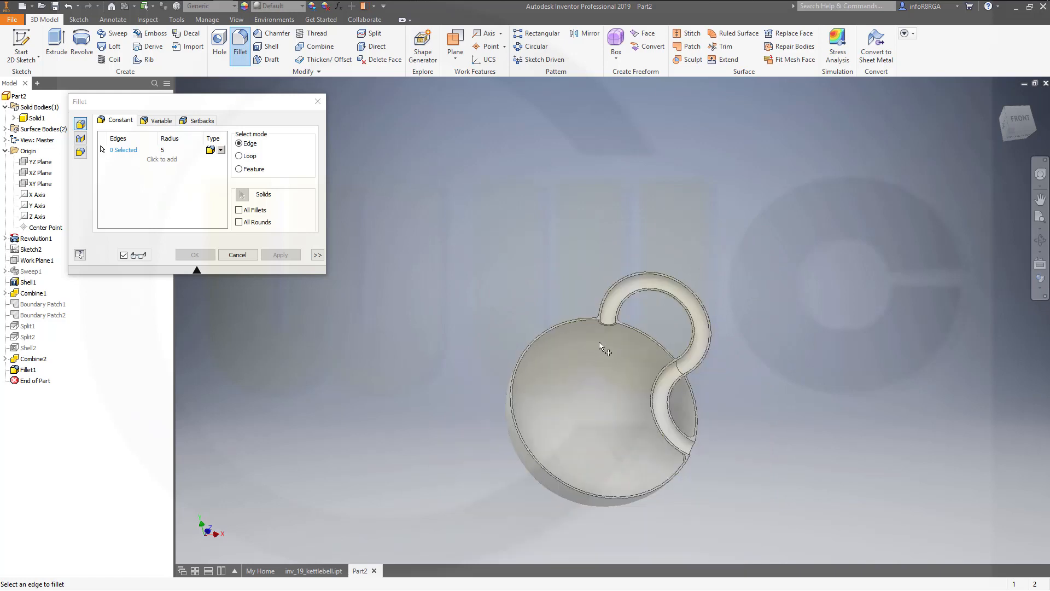
scroll(599, 341, "up", 3)
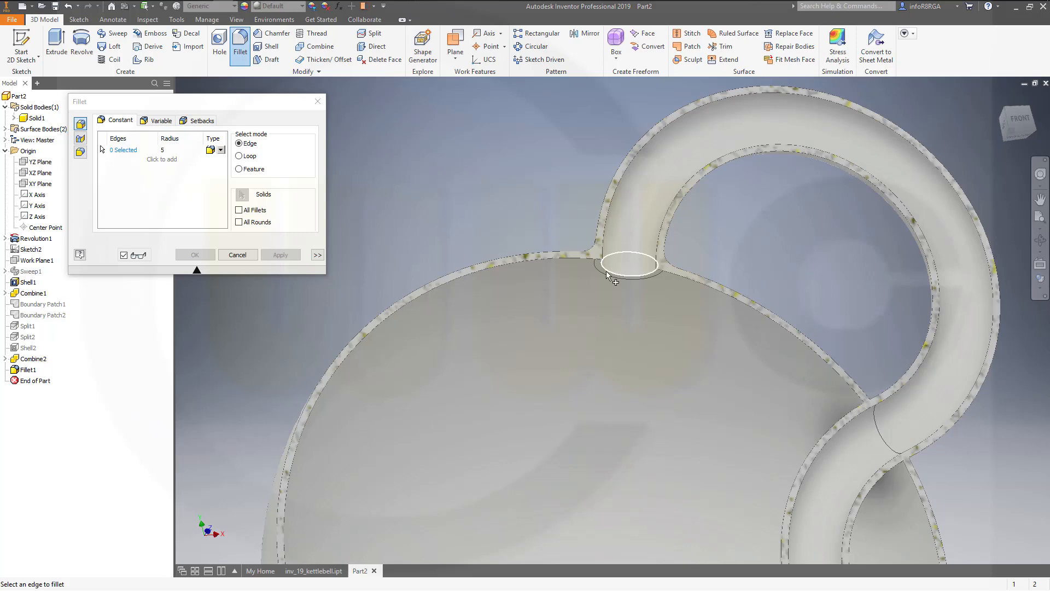
middle_click_drag(688, 315, 637, 131)
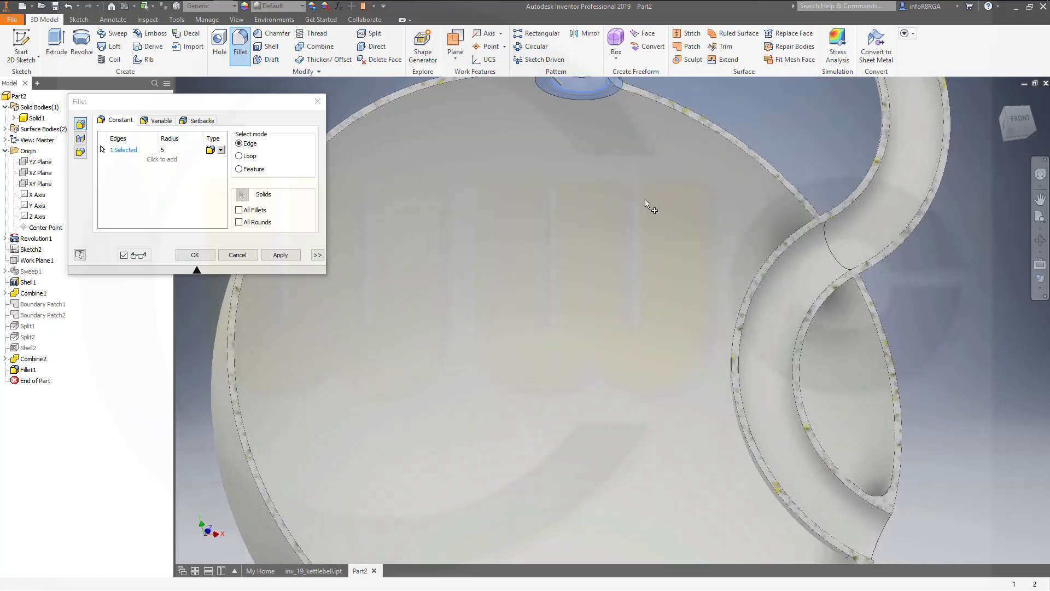
left_click(881, 535)
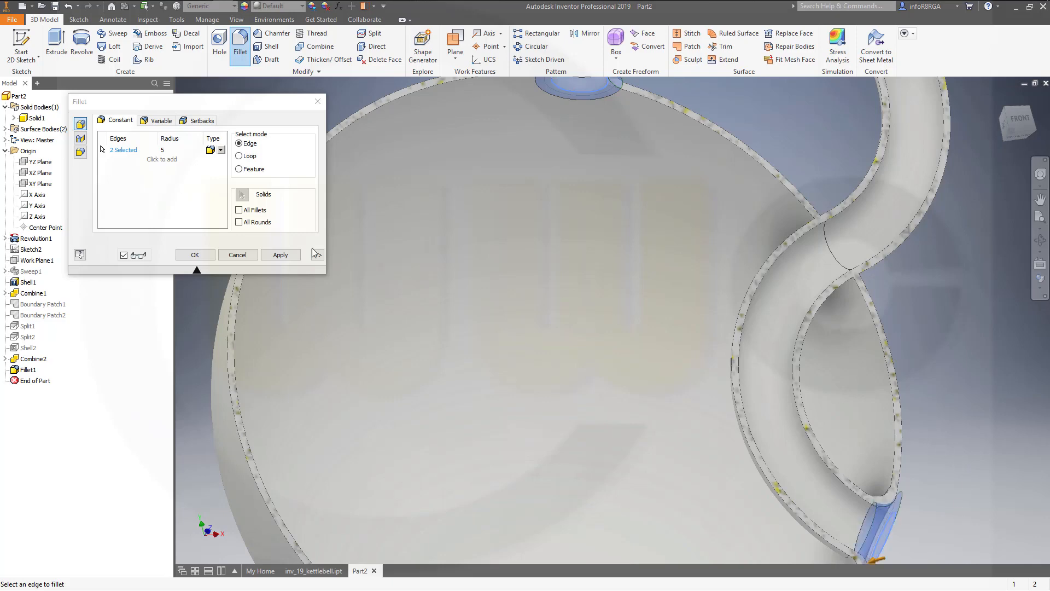
left_click(277, 255)
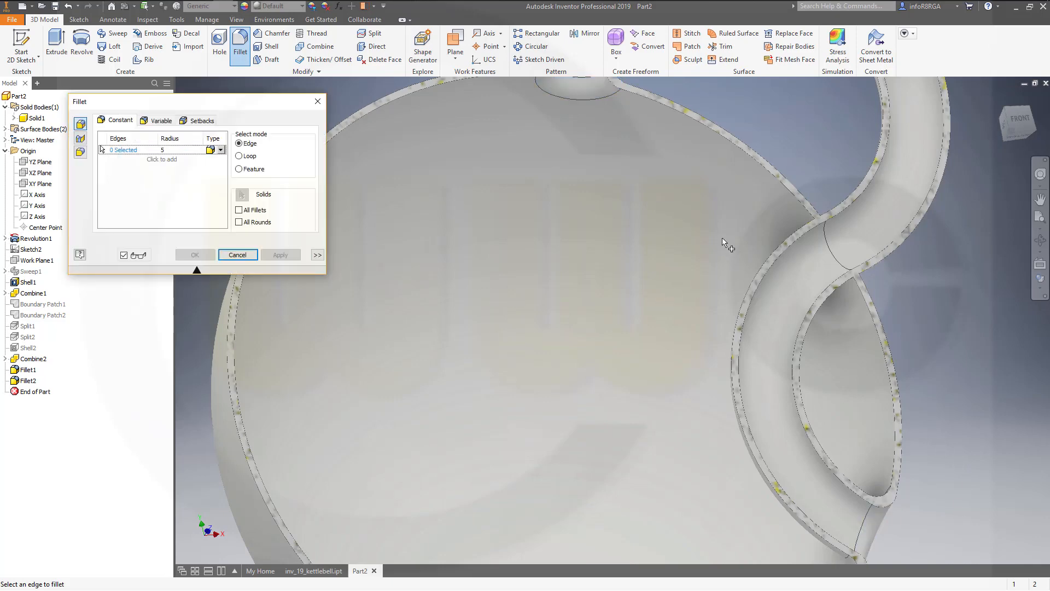
Fillet the outer and inner edges where the handle passes through the sphere wall at its middle with 5 mm radius
middle_click_drag(722, 237, 951, 380, "shift")
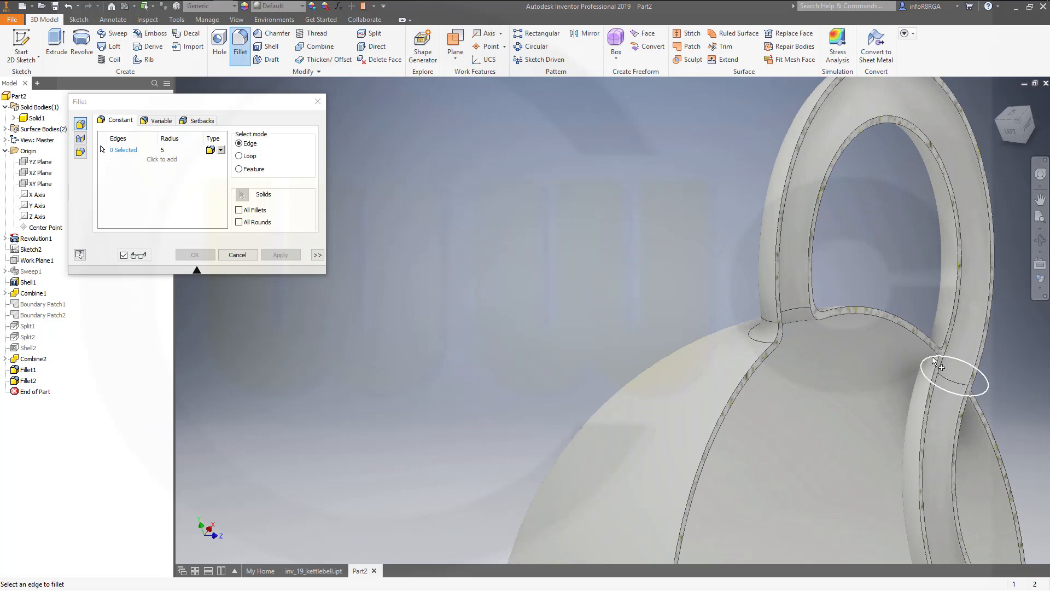
left_click(874, 363)
middle_click_drag(874, 363, 830, 399, "shift")
scroll(831, 470, "up", 2)
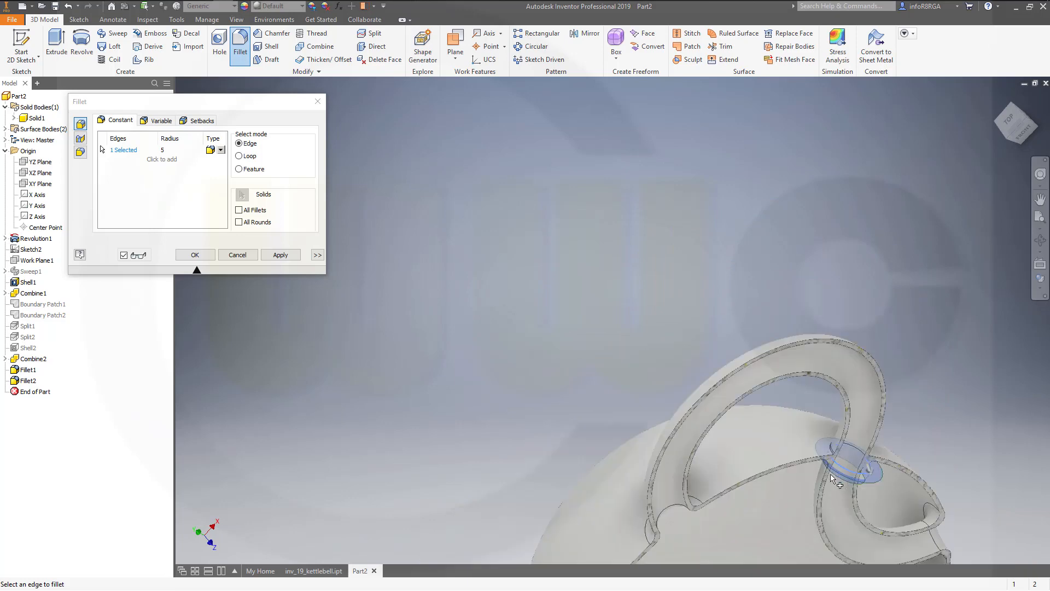
scroll(831, 470, "down", 5)
left_click(848, 369)
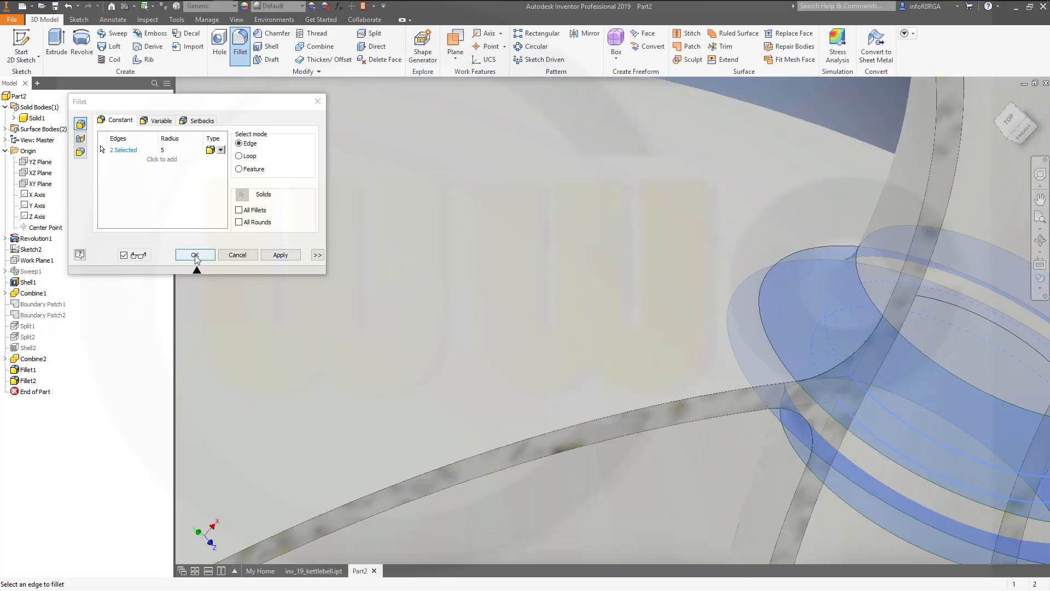
left_click(194, 254)
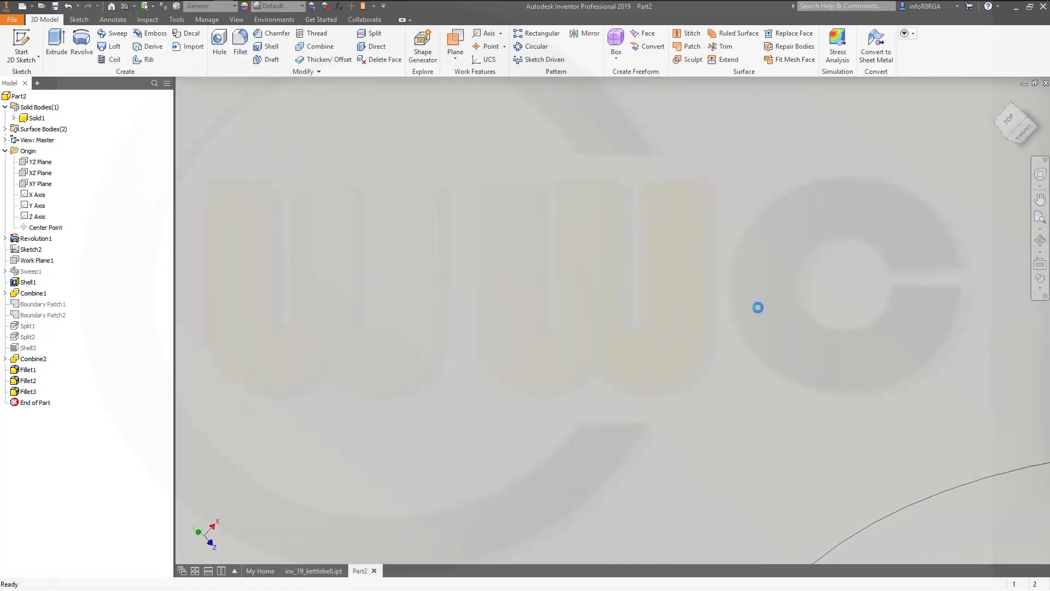
Examine the sectioned kettlebell, checking the filleted handle junctions and the hollow interior
scroll(756, 309, "up", 12)
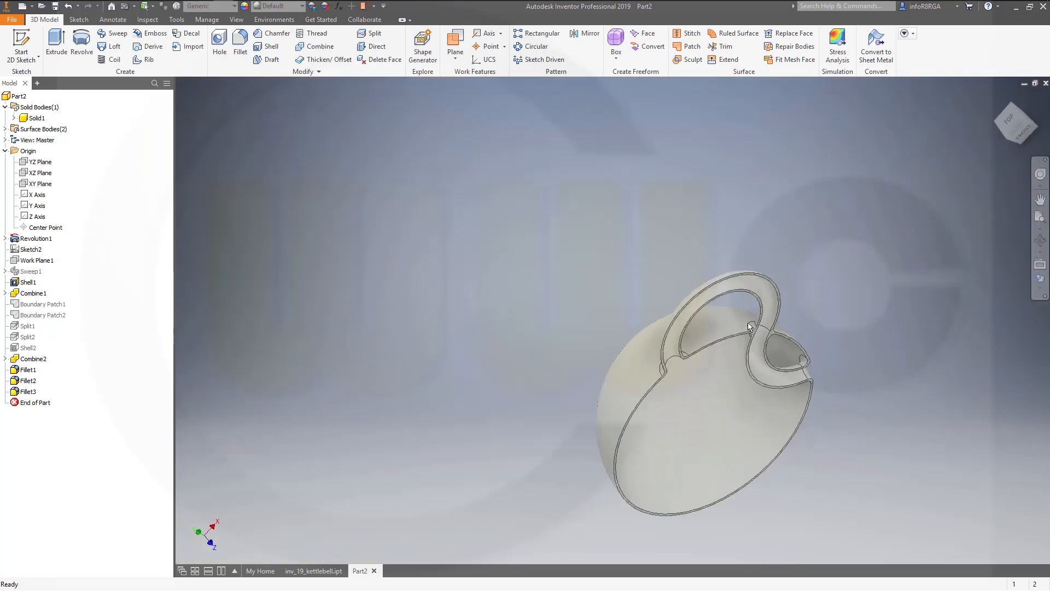
scroll(709, 368, "down", 4)
middle_click_drag(710, 368, 637, 411, "shift")
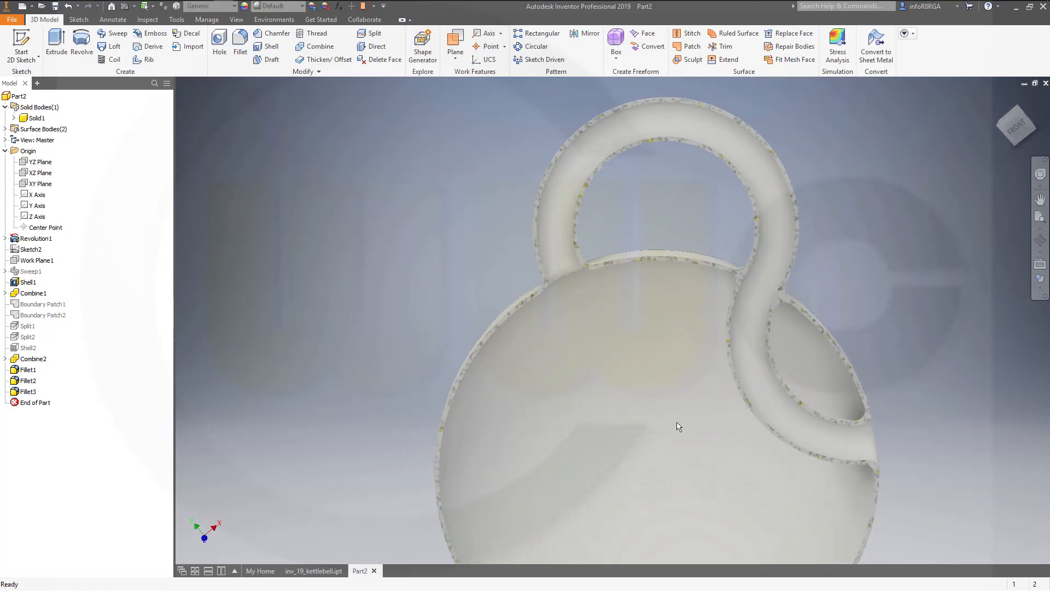
middle_click_drag(678, 427, 670, 391, "shift")
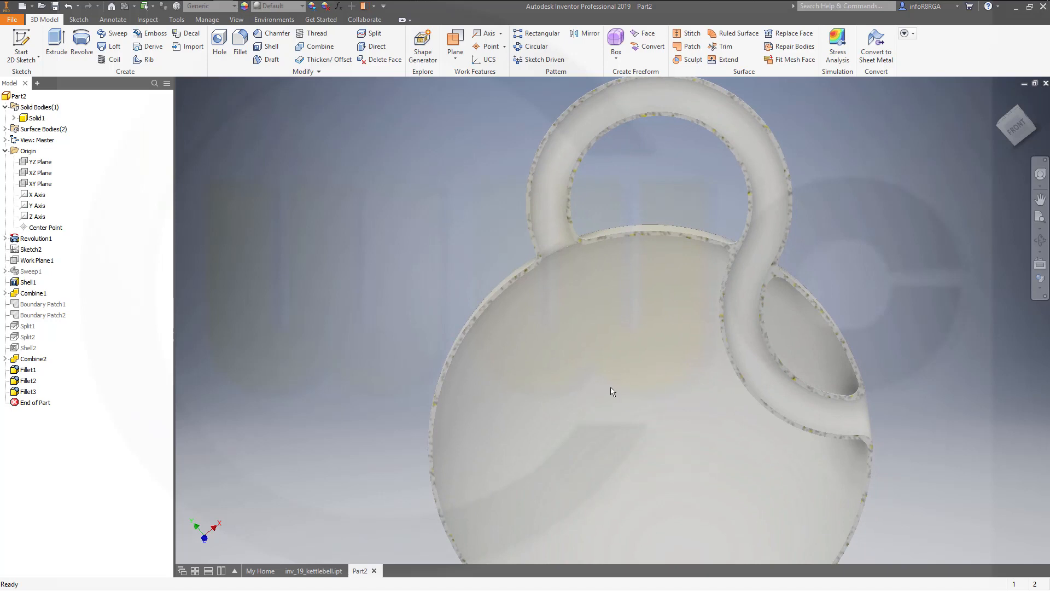
scroll(623, 415, "down", 3)
scroll(640, 432, "up", 2)
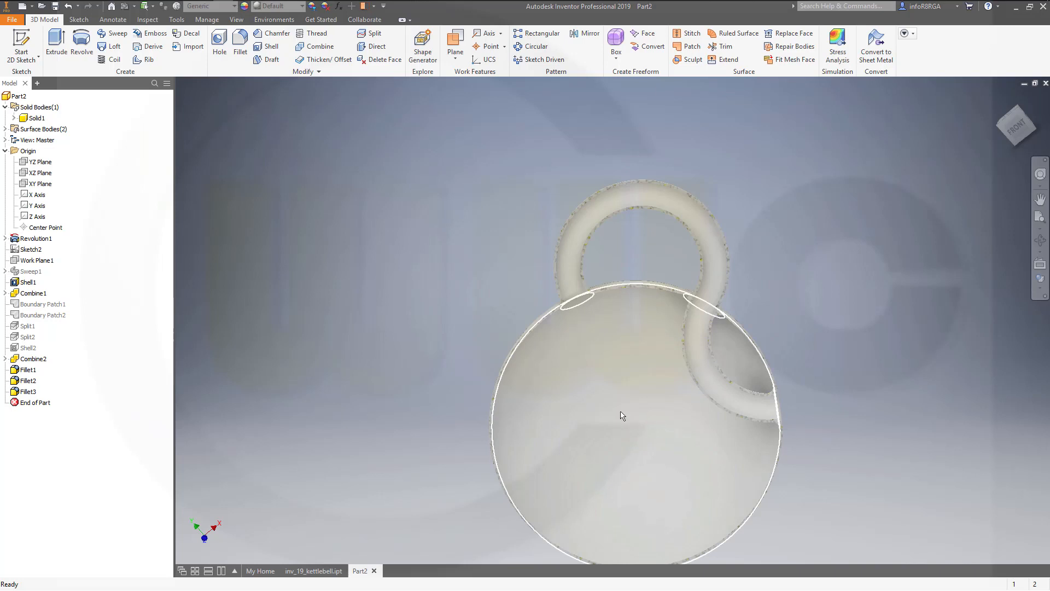
middle_click_drag(644, 420, 631, 378)
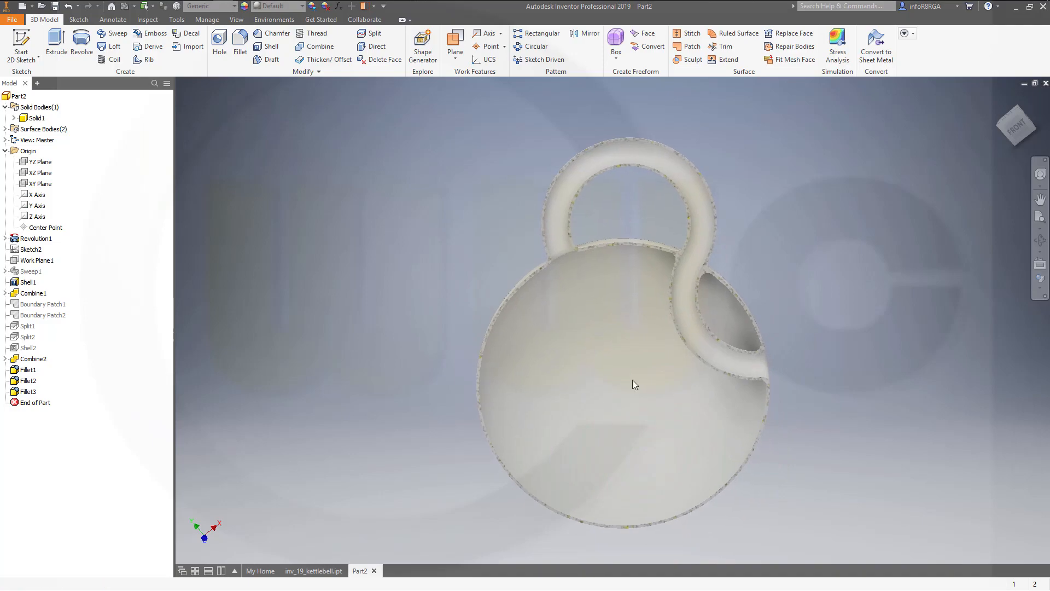